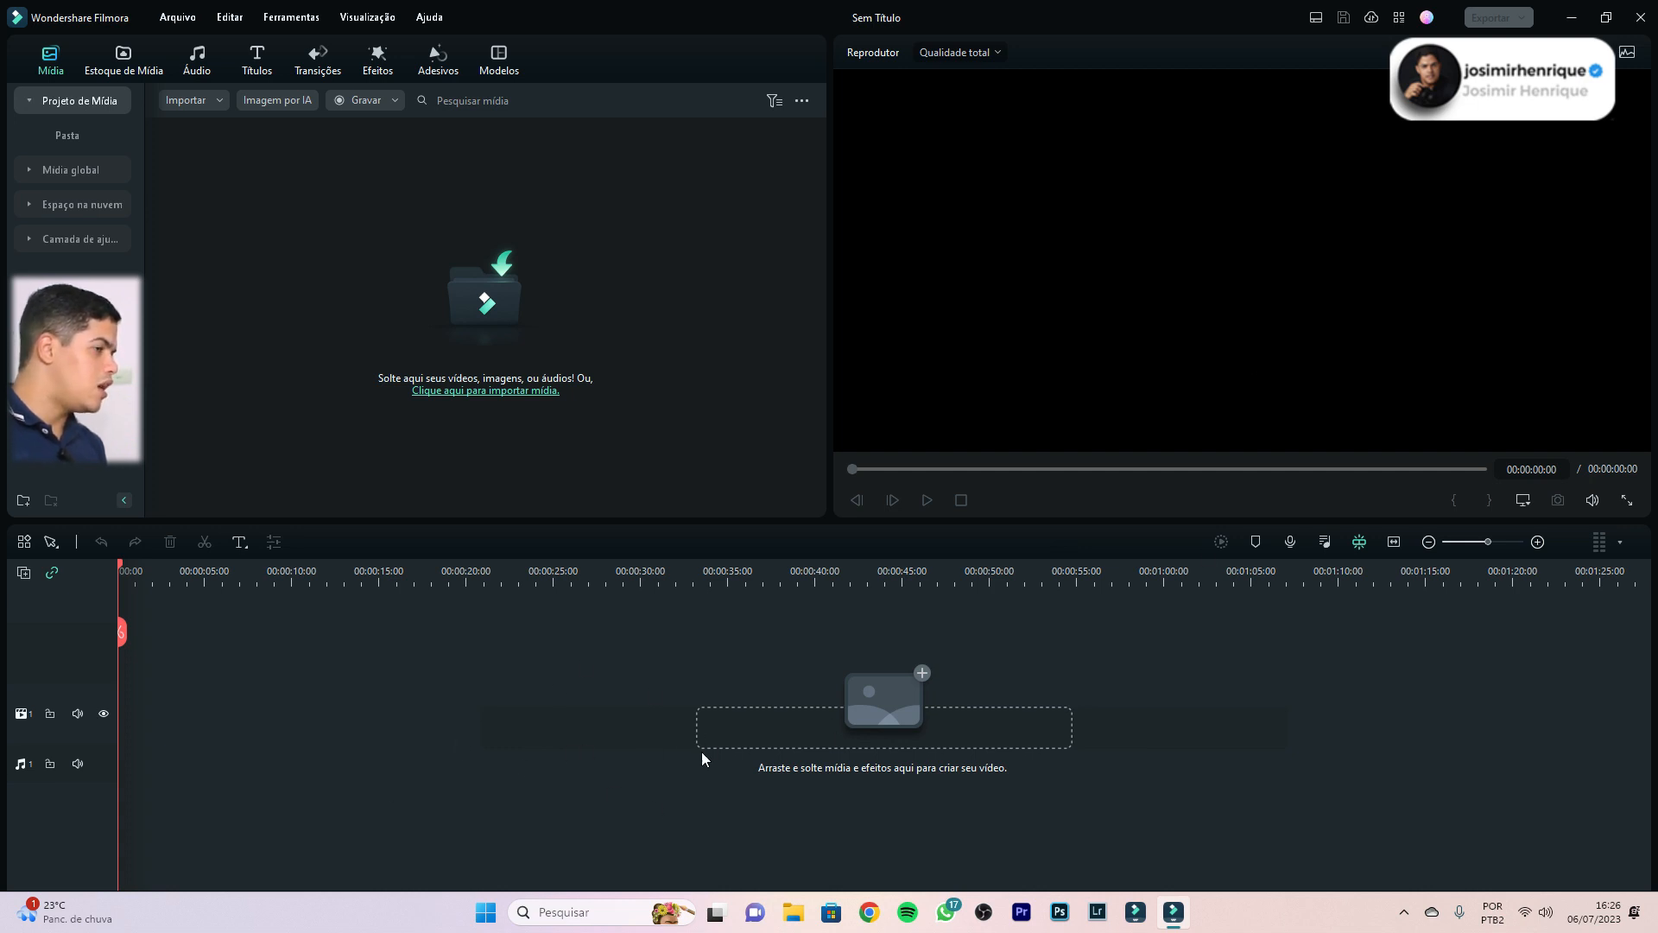
# Try the short-video and Padrão workspace layouts and return to the Clássico layout
pyautogui.click(1316, 21)
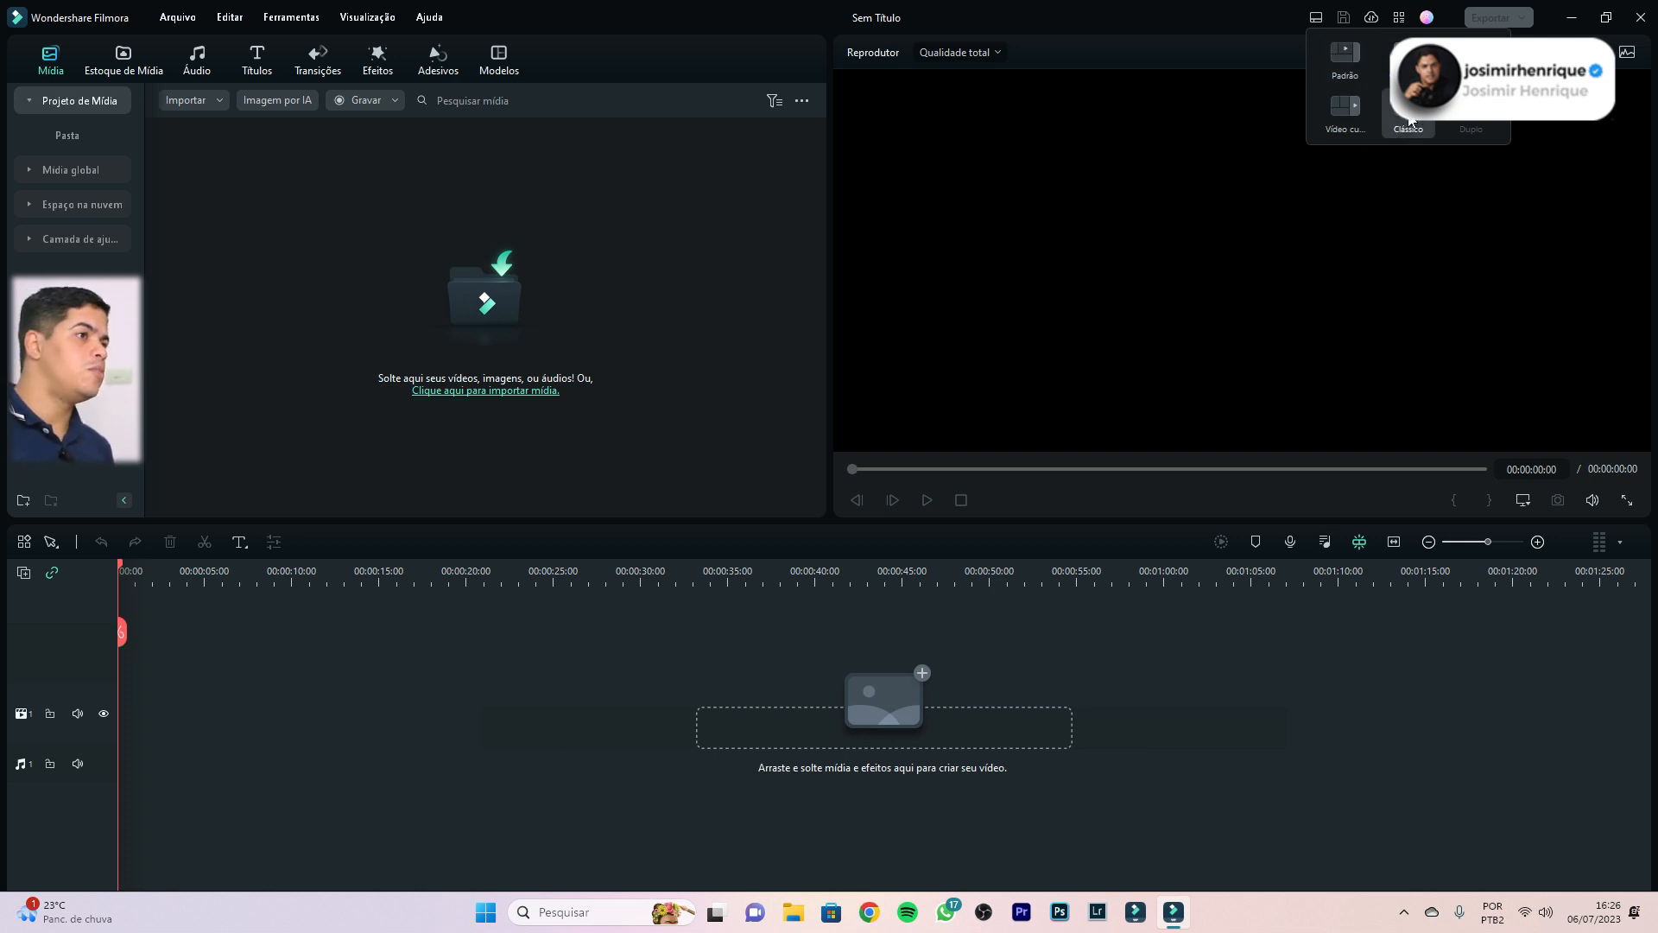
pyautogui.click(1344, 110)
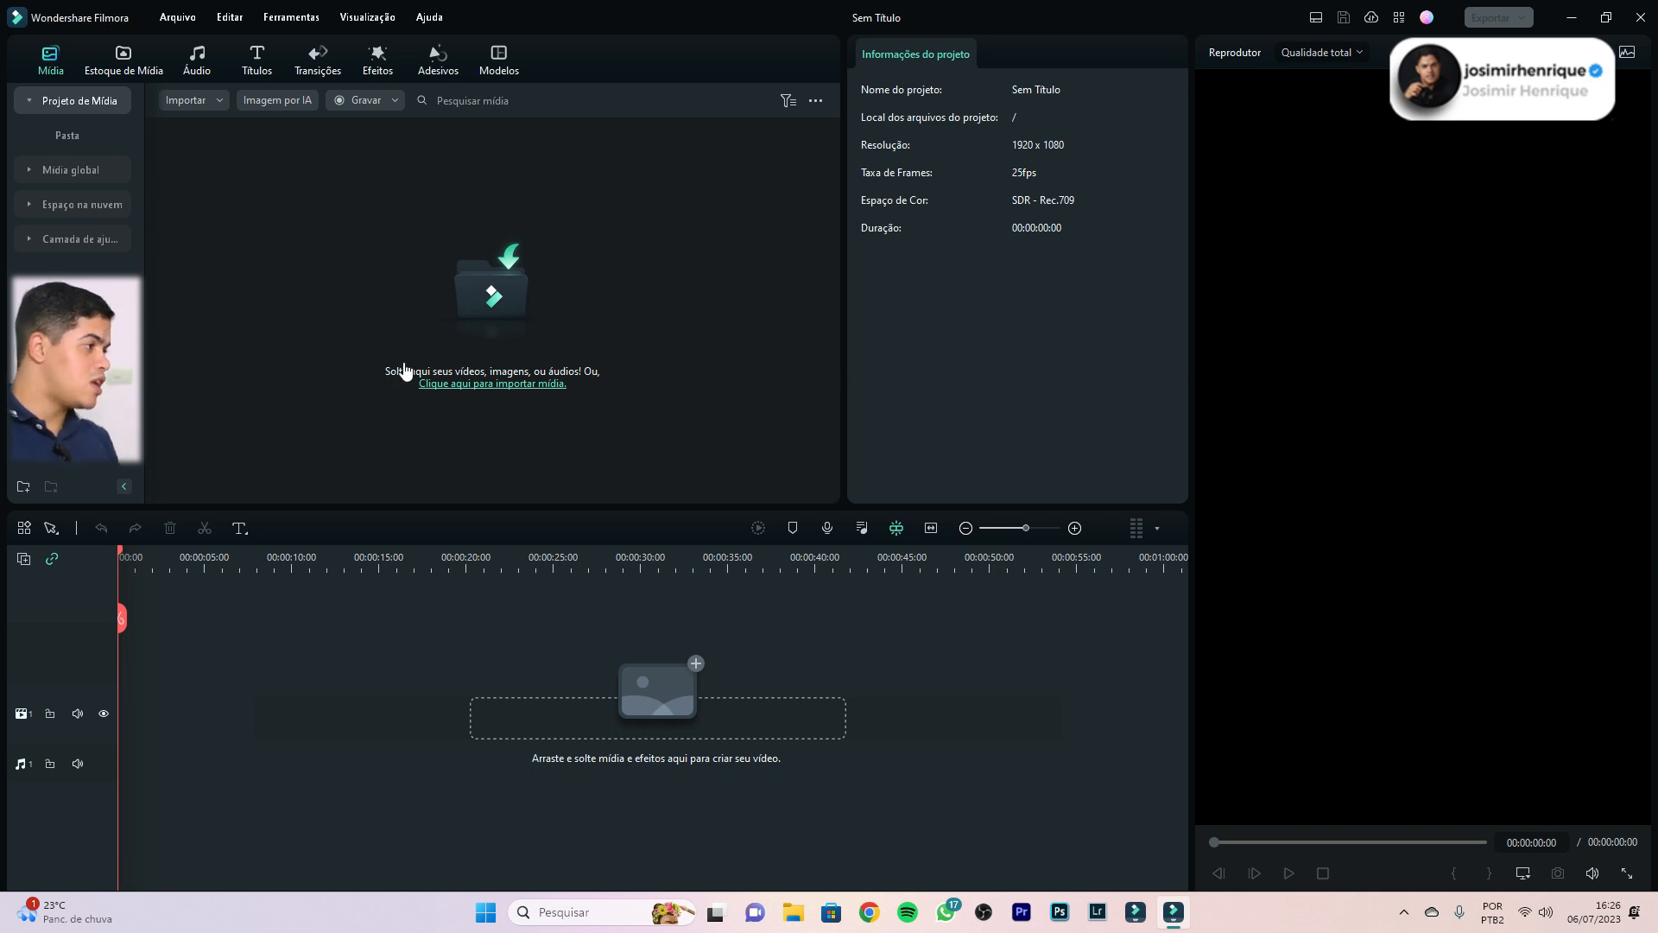
pyautogui.click(1316, 17)
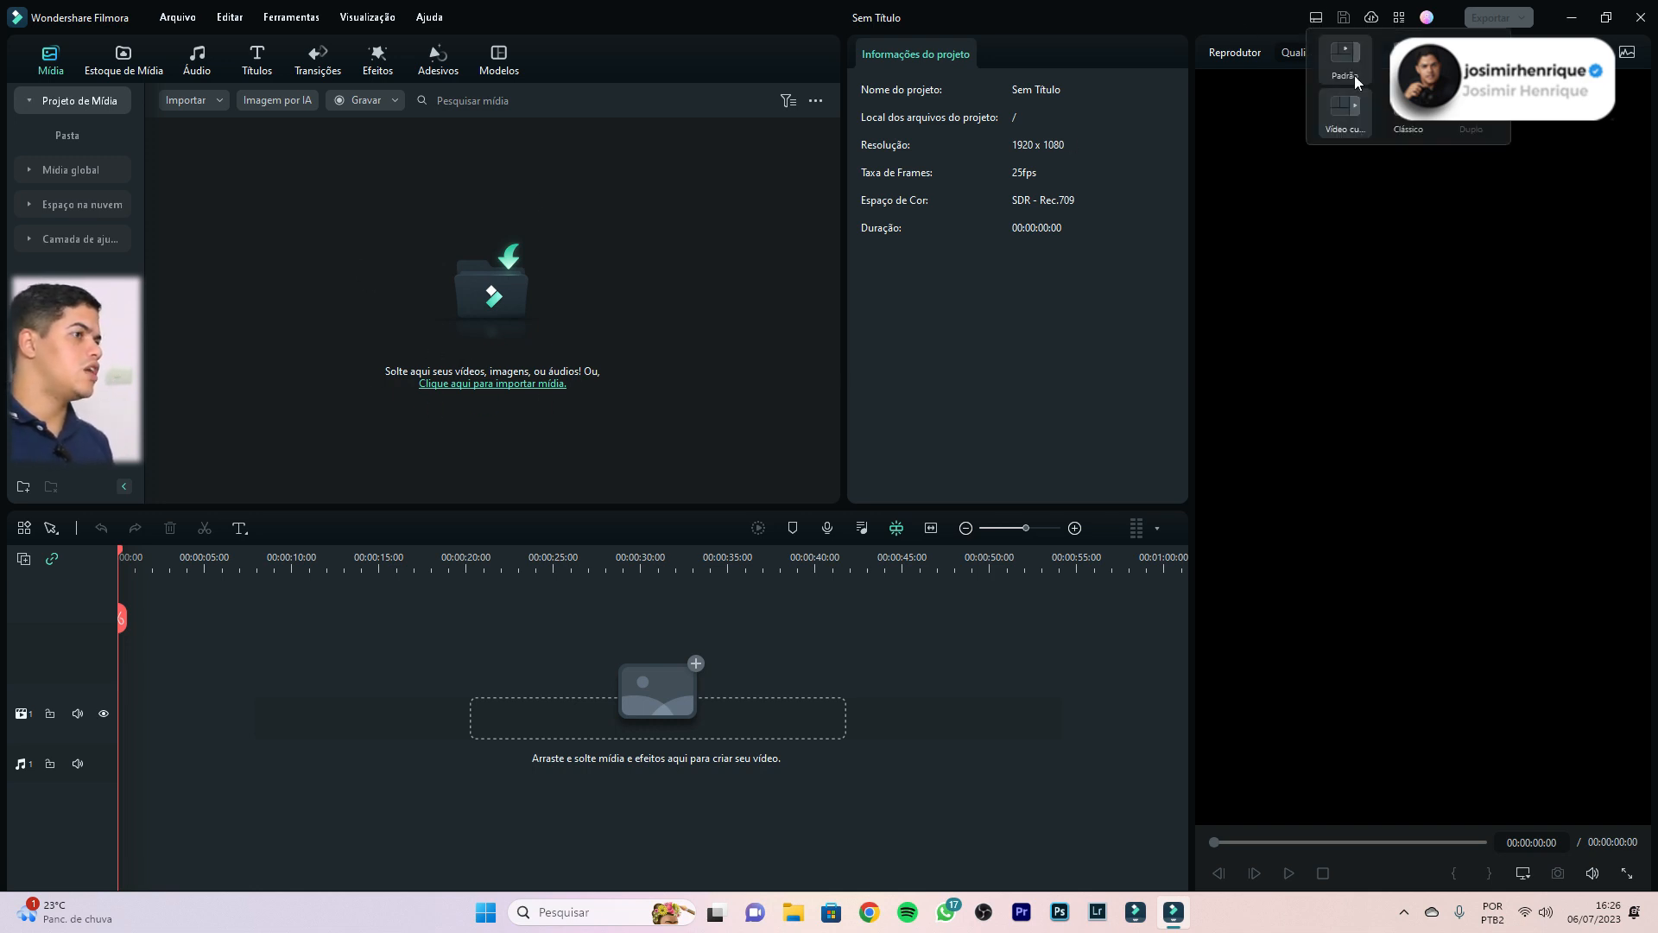
pyautogui.click(1345, 53)
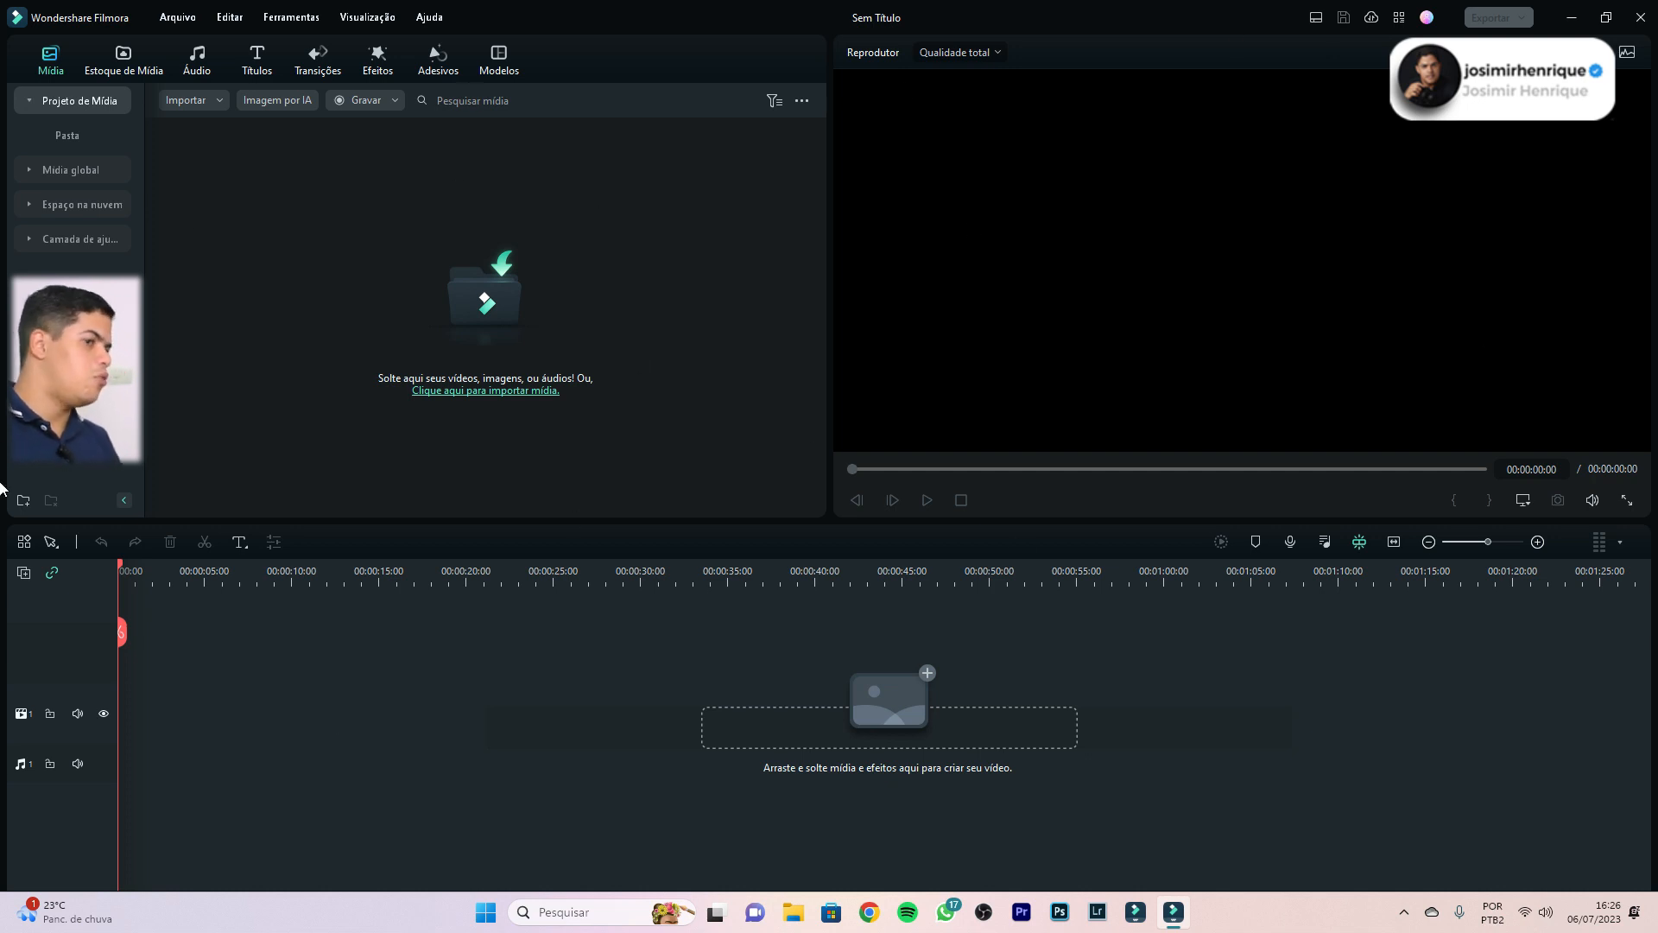
pyautogui.click(1315, 19)
pyautogui.click(1408, 116)
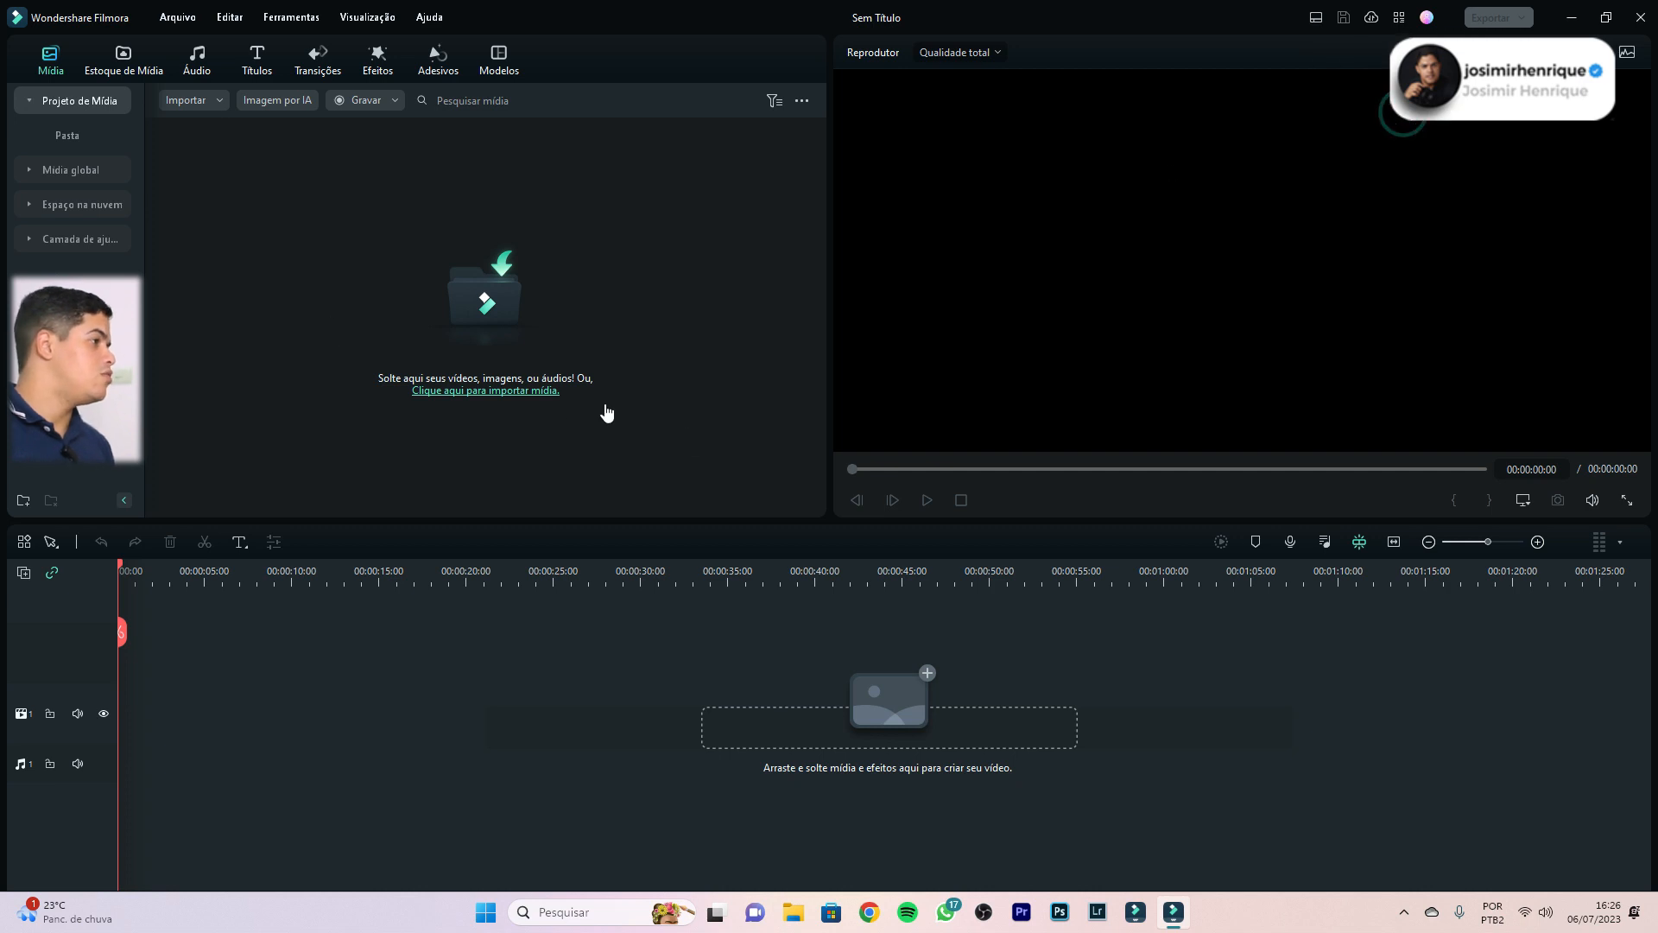
pyautogui.click(197, 103)
pyautogui.click(271, 130)
pyautogui.click(777, 436)
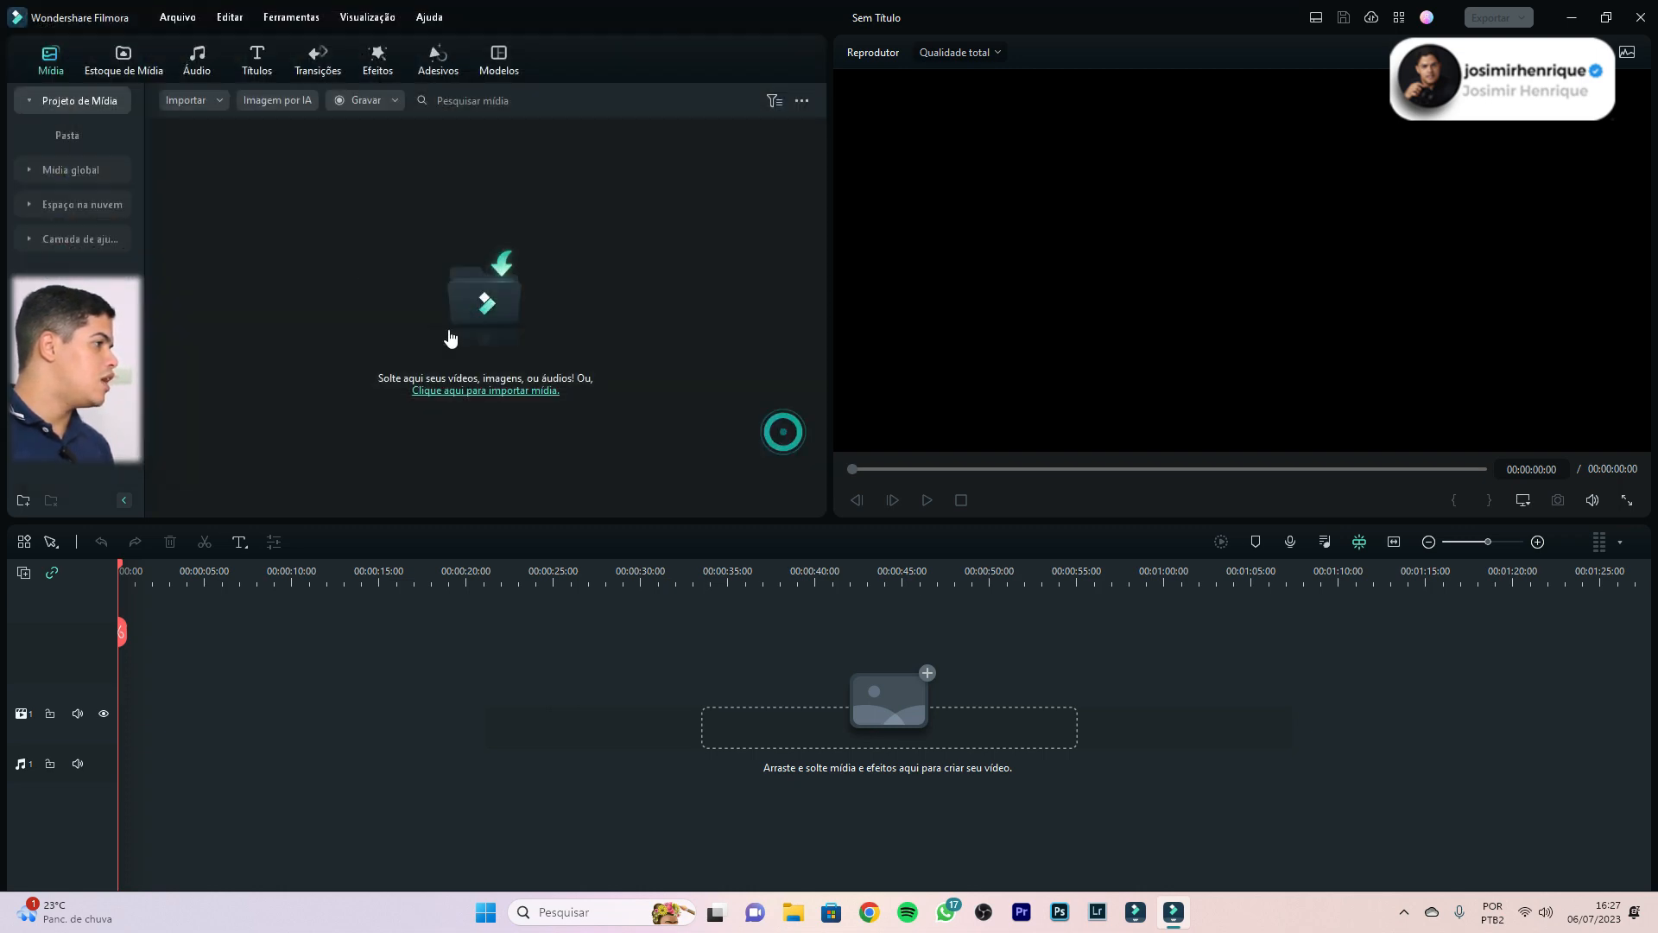
# Import the video clip MVI_3633 from the RIKO BARBEARIA folder into the project media
pyautogui.click(446, 322)
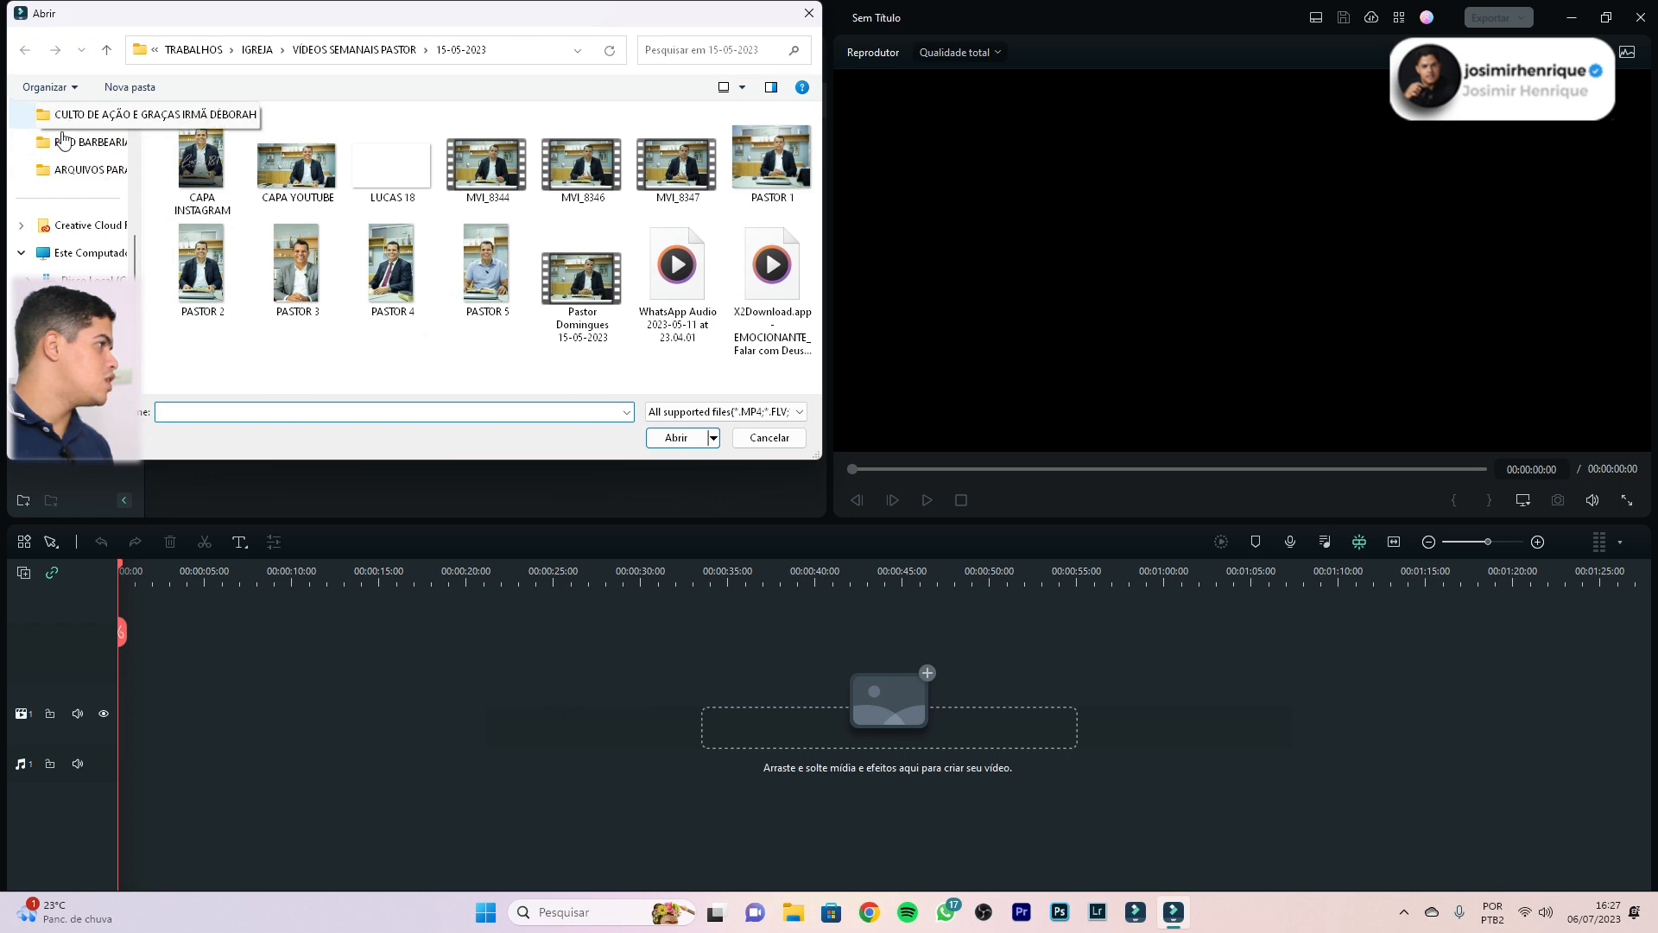
pyautogui.click(64, 143)
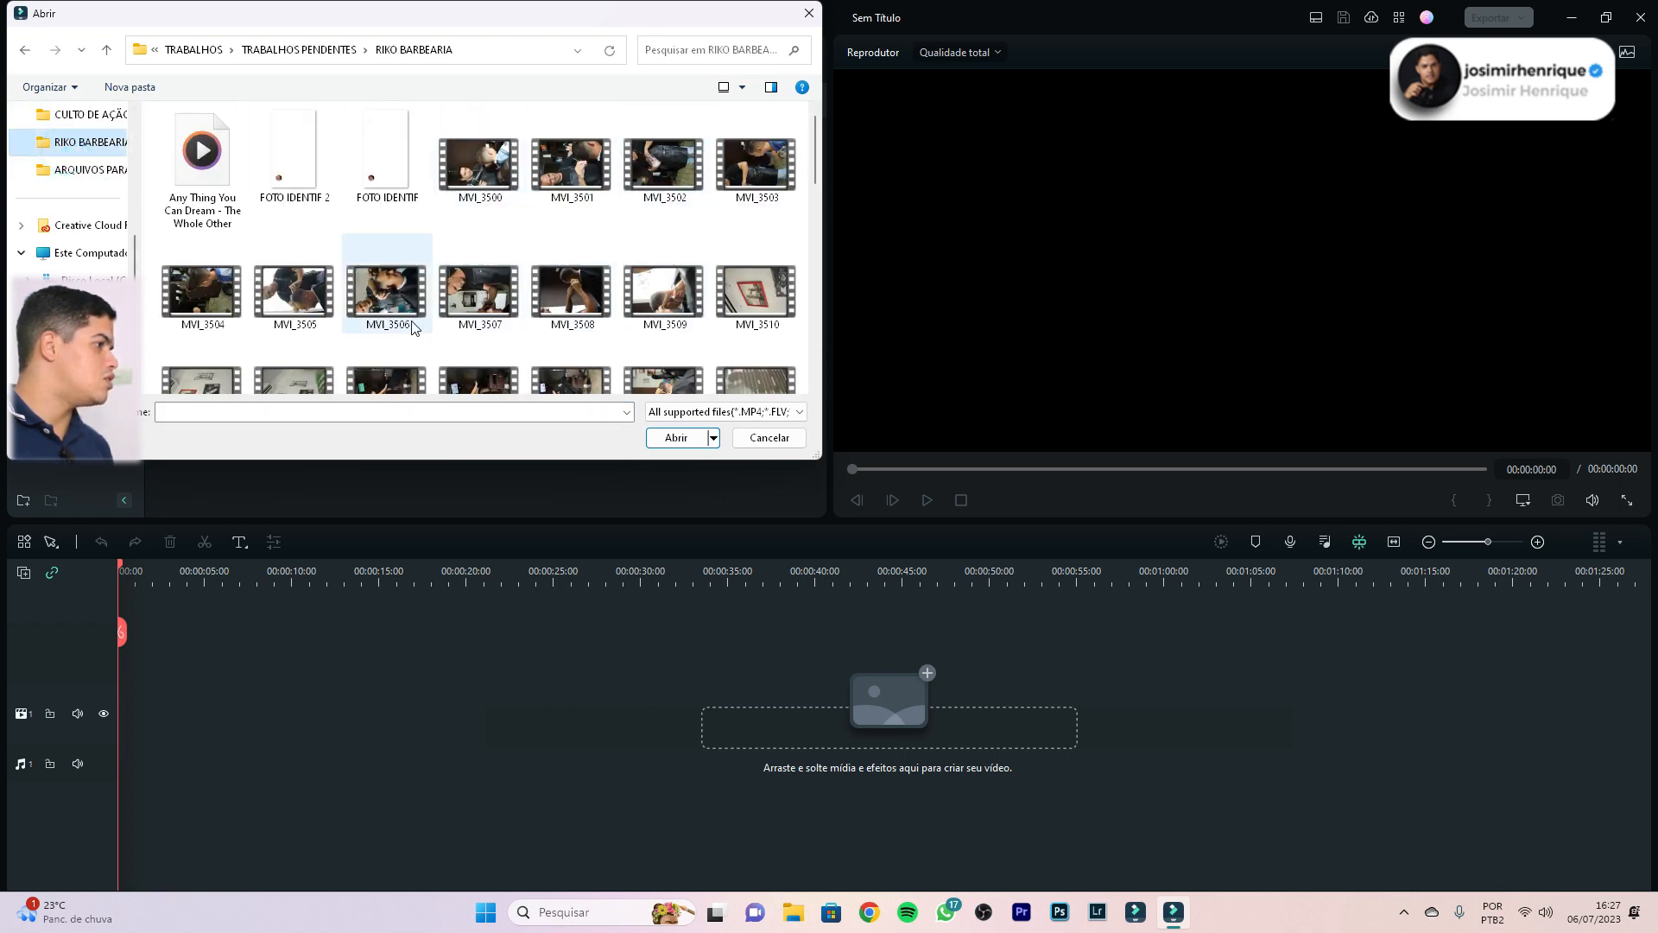
pyautogui.scroll(-1, 413, 327)
pyautogui.scroll(-2, 519, 308)
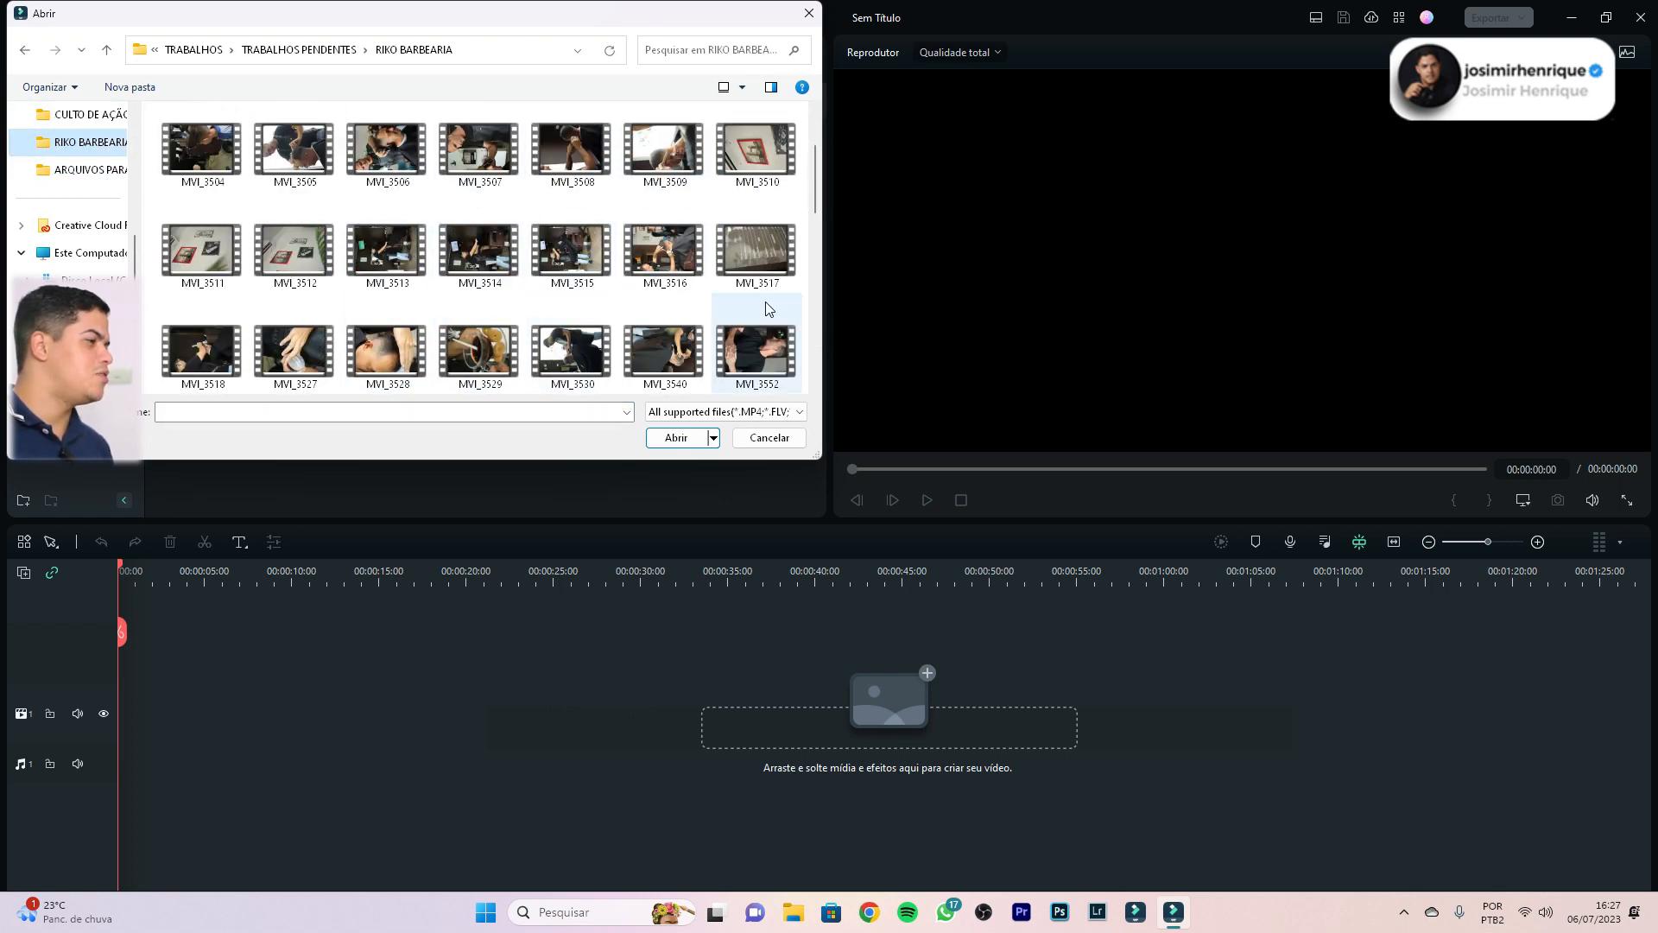
pyautogui.scroll(-3, 574, 325)
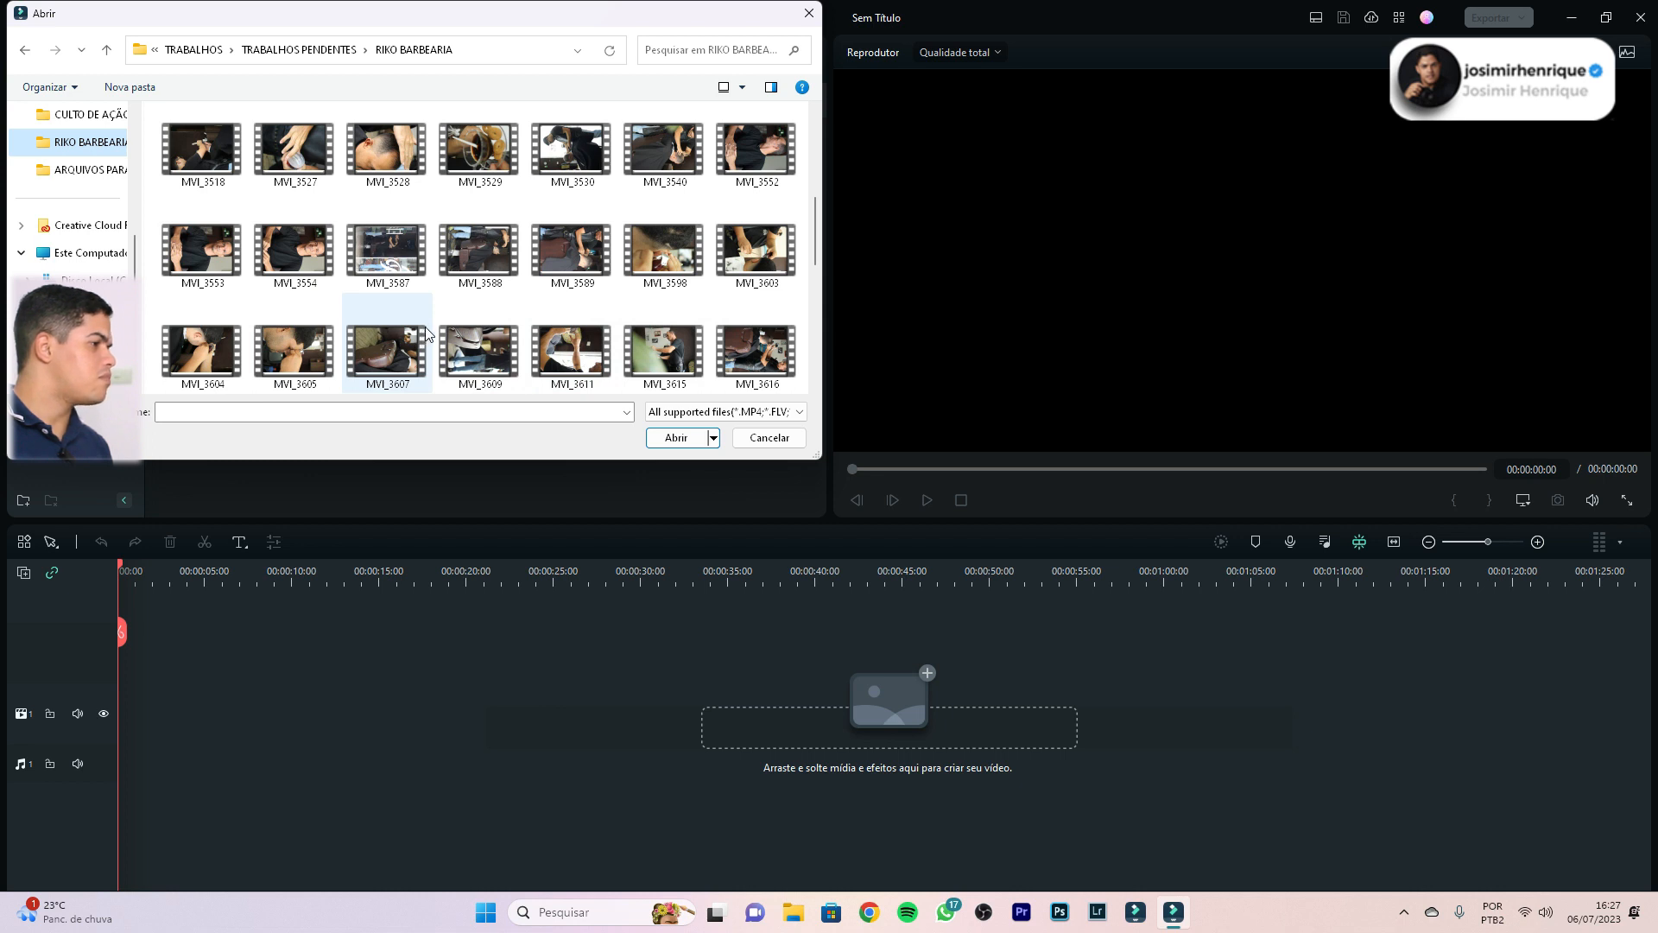
pyautogui.scroll(-2, 426, 332)
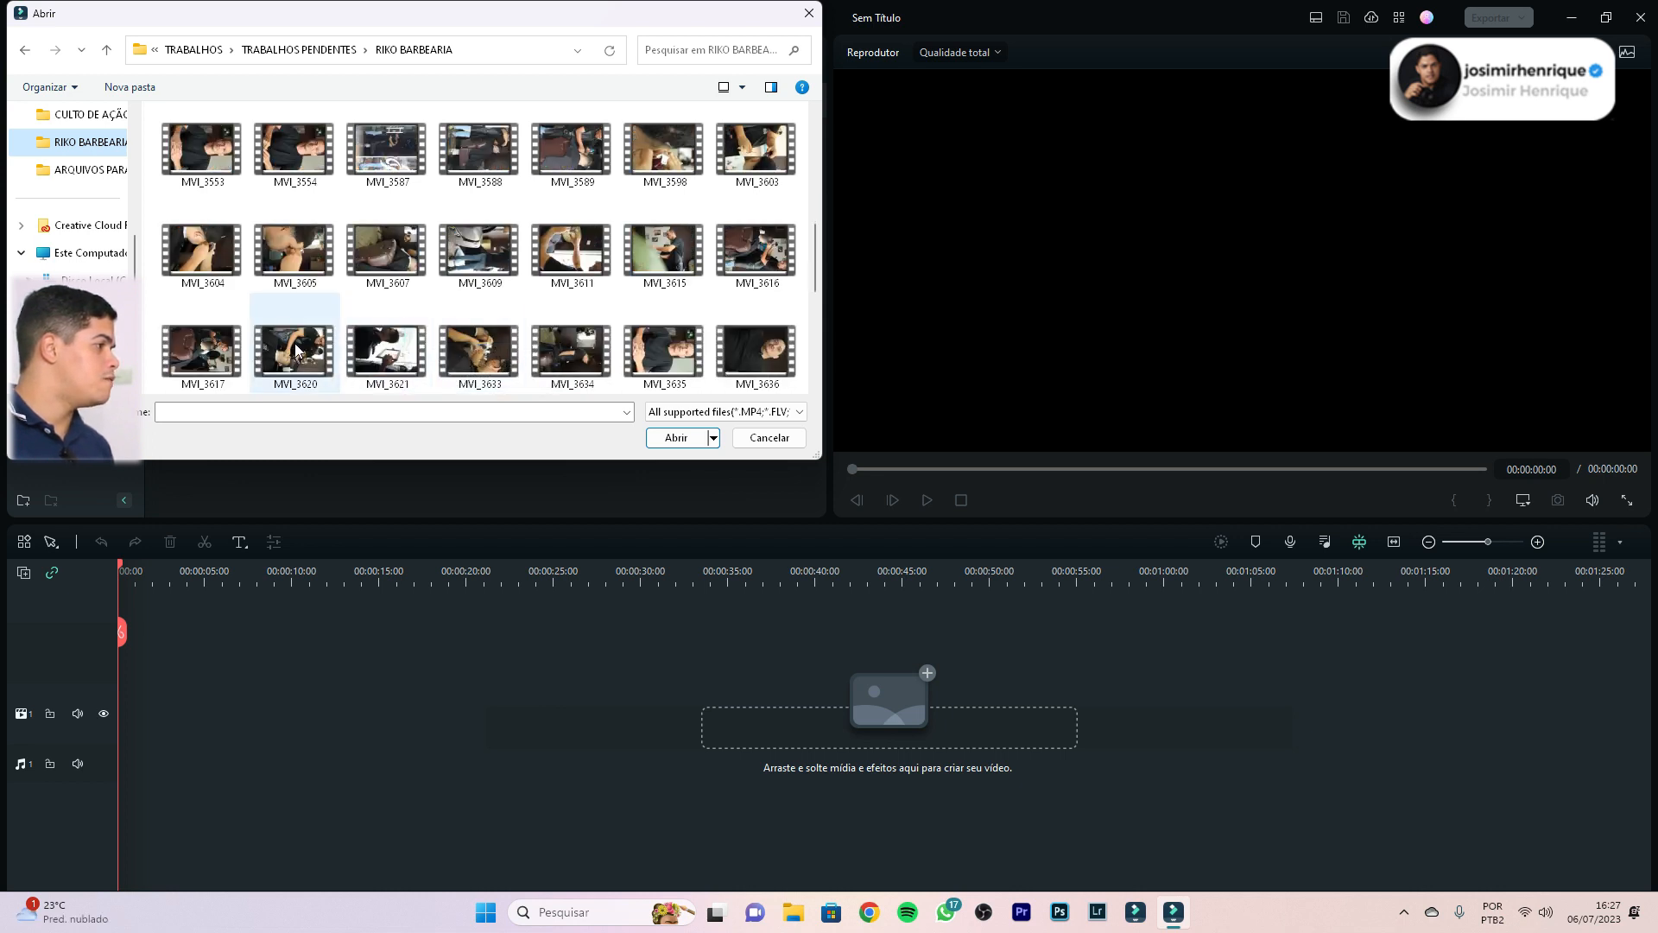
pyautogui.scroll(-1, 431, 328)
pyautogui.click(498, 261)
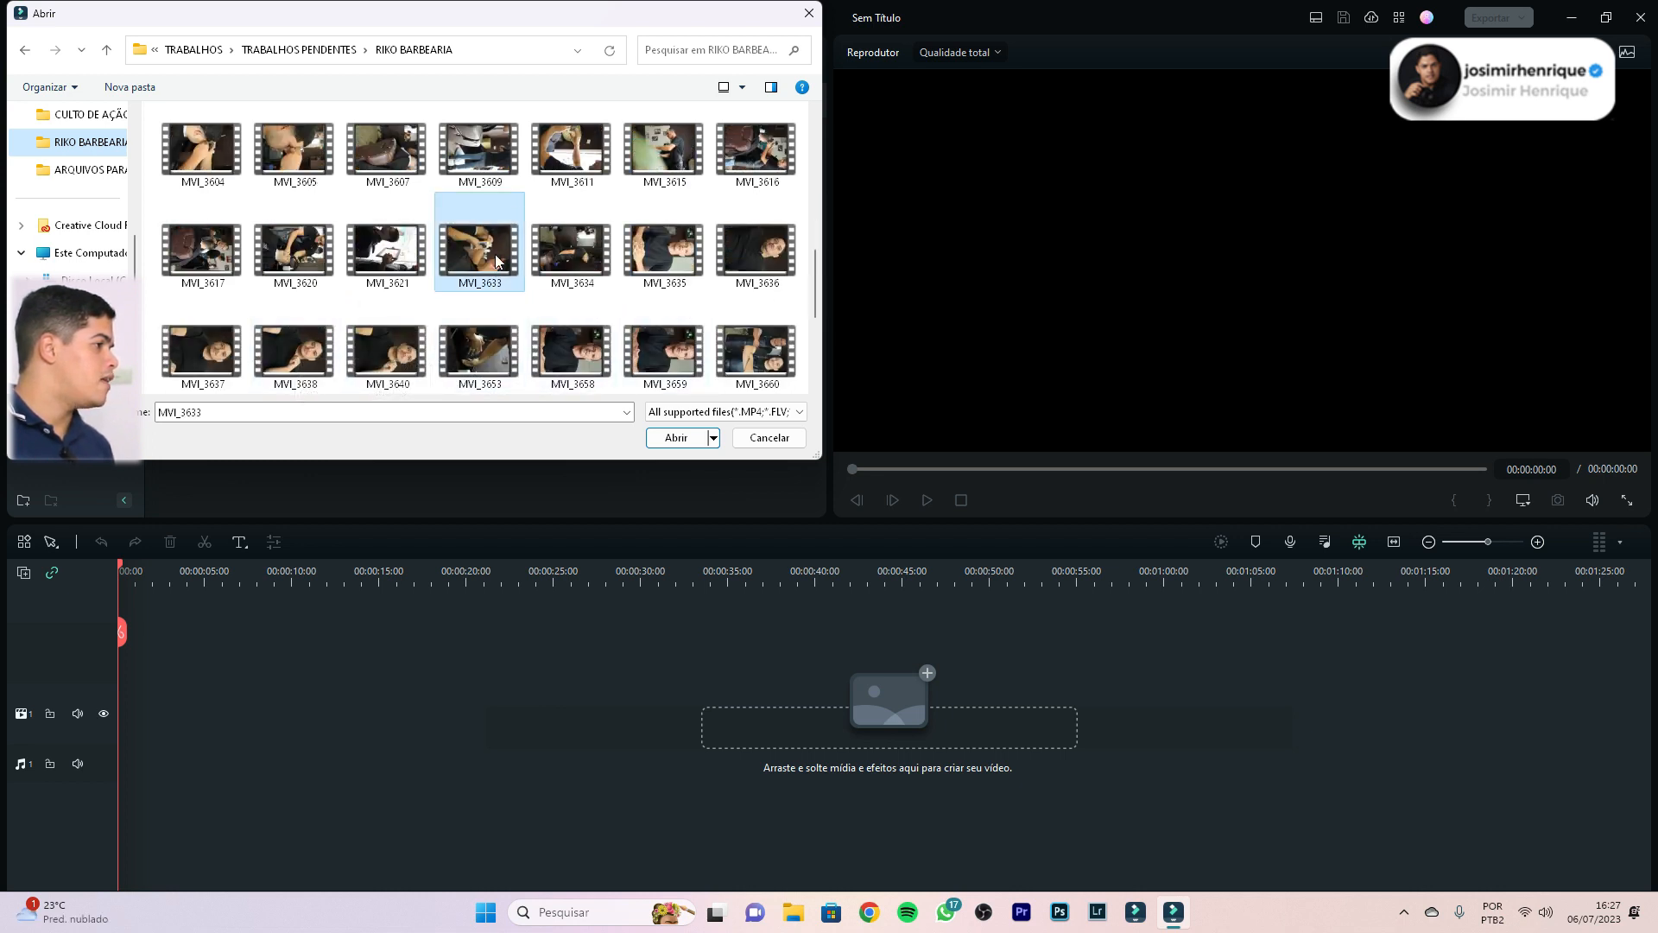
pyautogui.doubleClick(497, 260)
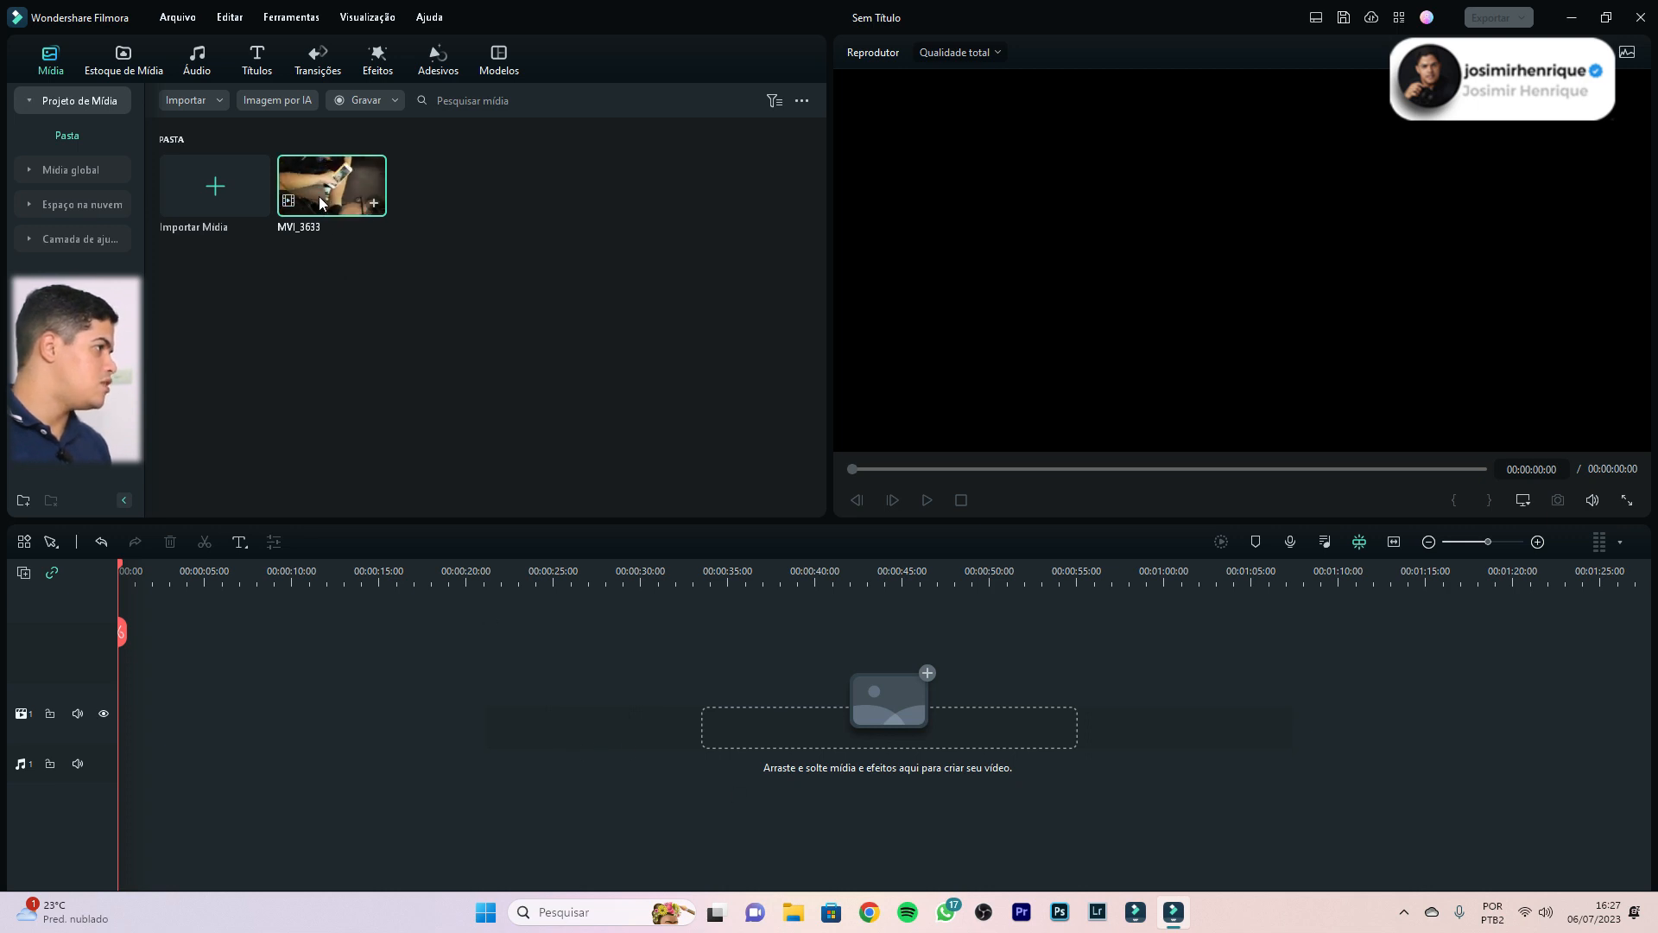
# Place MVI_3633 at the start of the first video track, matching the project settings to the media at 1934 x 1088, 29.97fps
pyautogui.moveTo(319, 202); pyautogui.dragTo(94, 734)
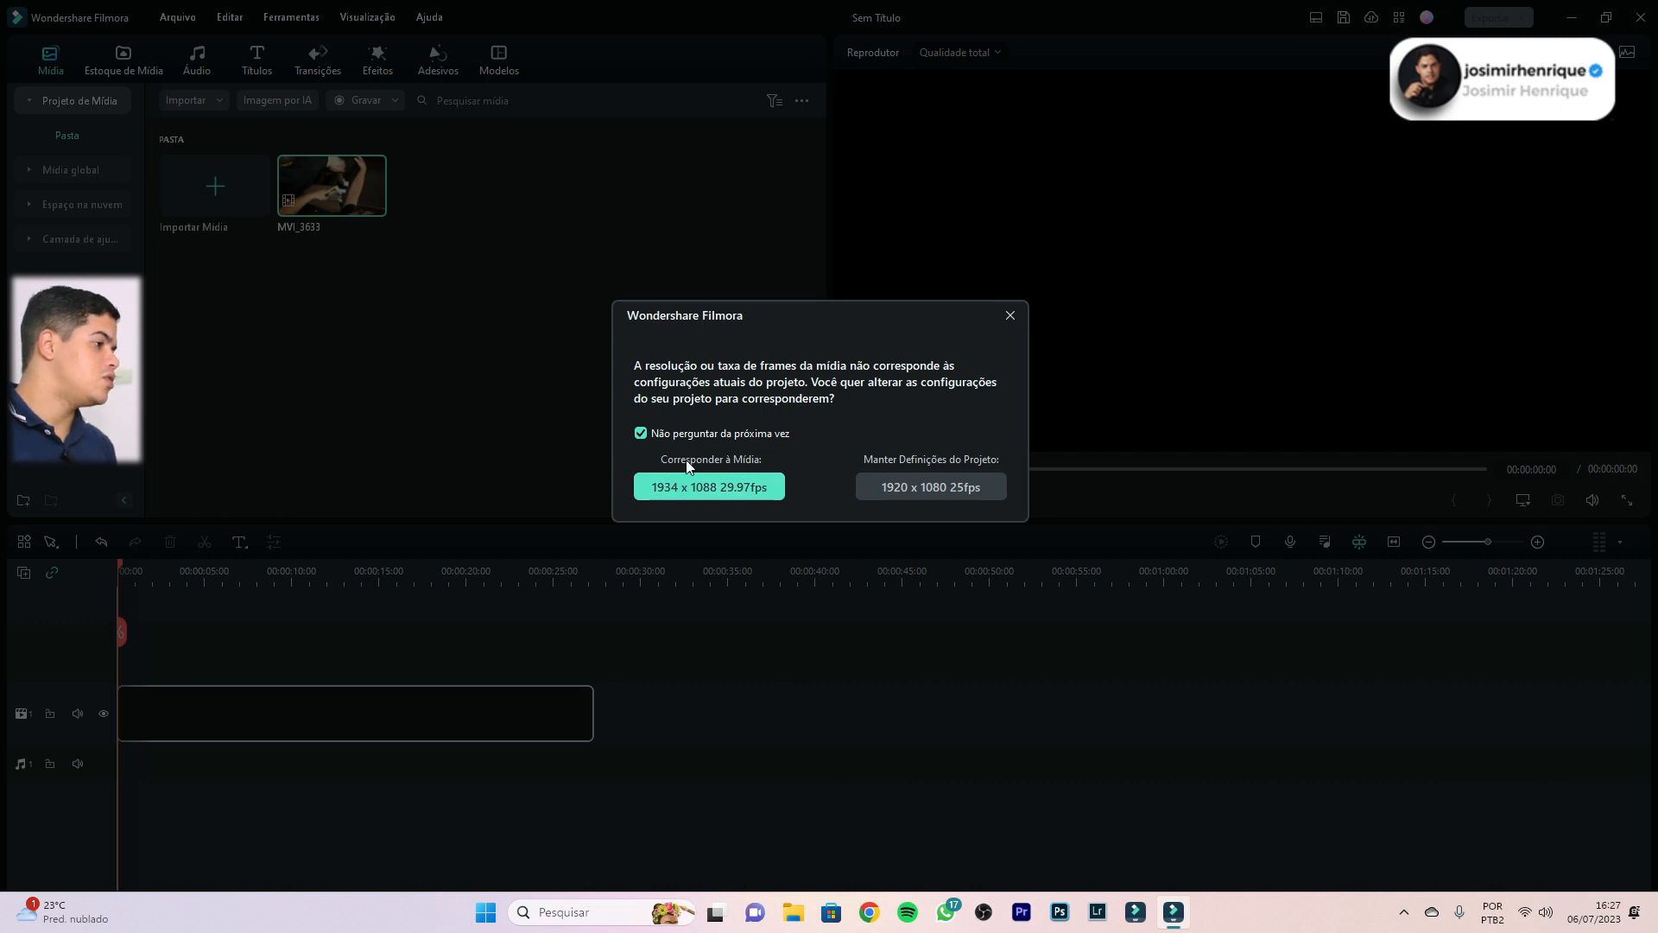
pyautogui.click(696, 496)
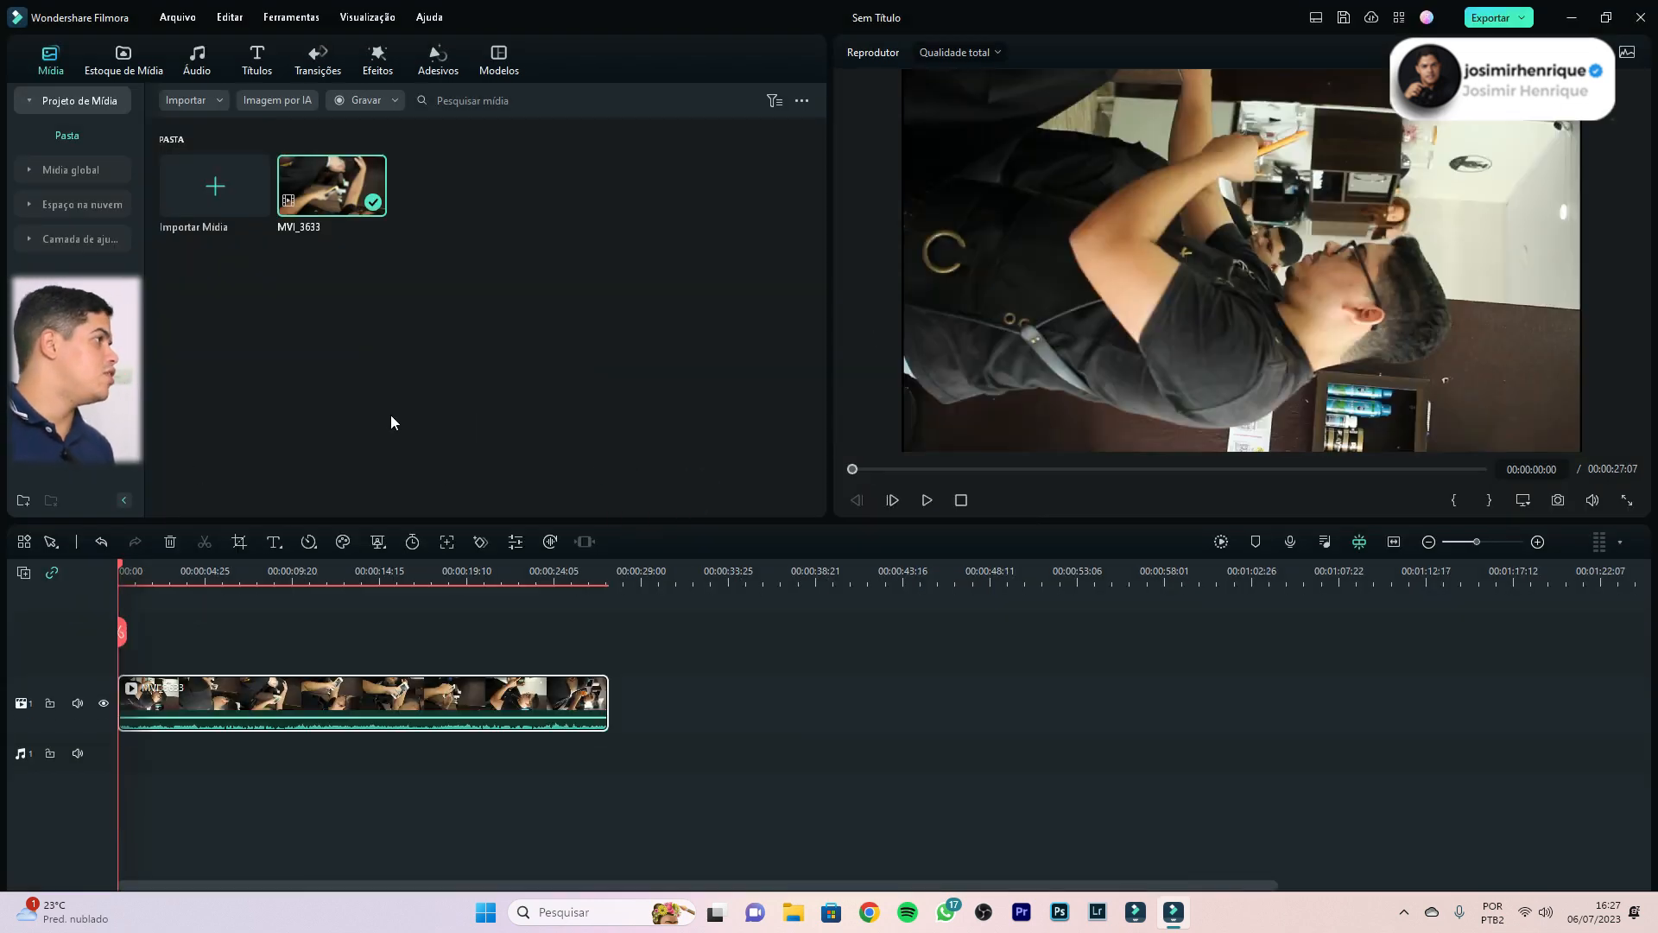
# Set the project's aspect ratio to 16:9 (Panorâmica) with a resolution of 1920x1080 (Full HD)
pyautogui.click(177, 18)
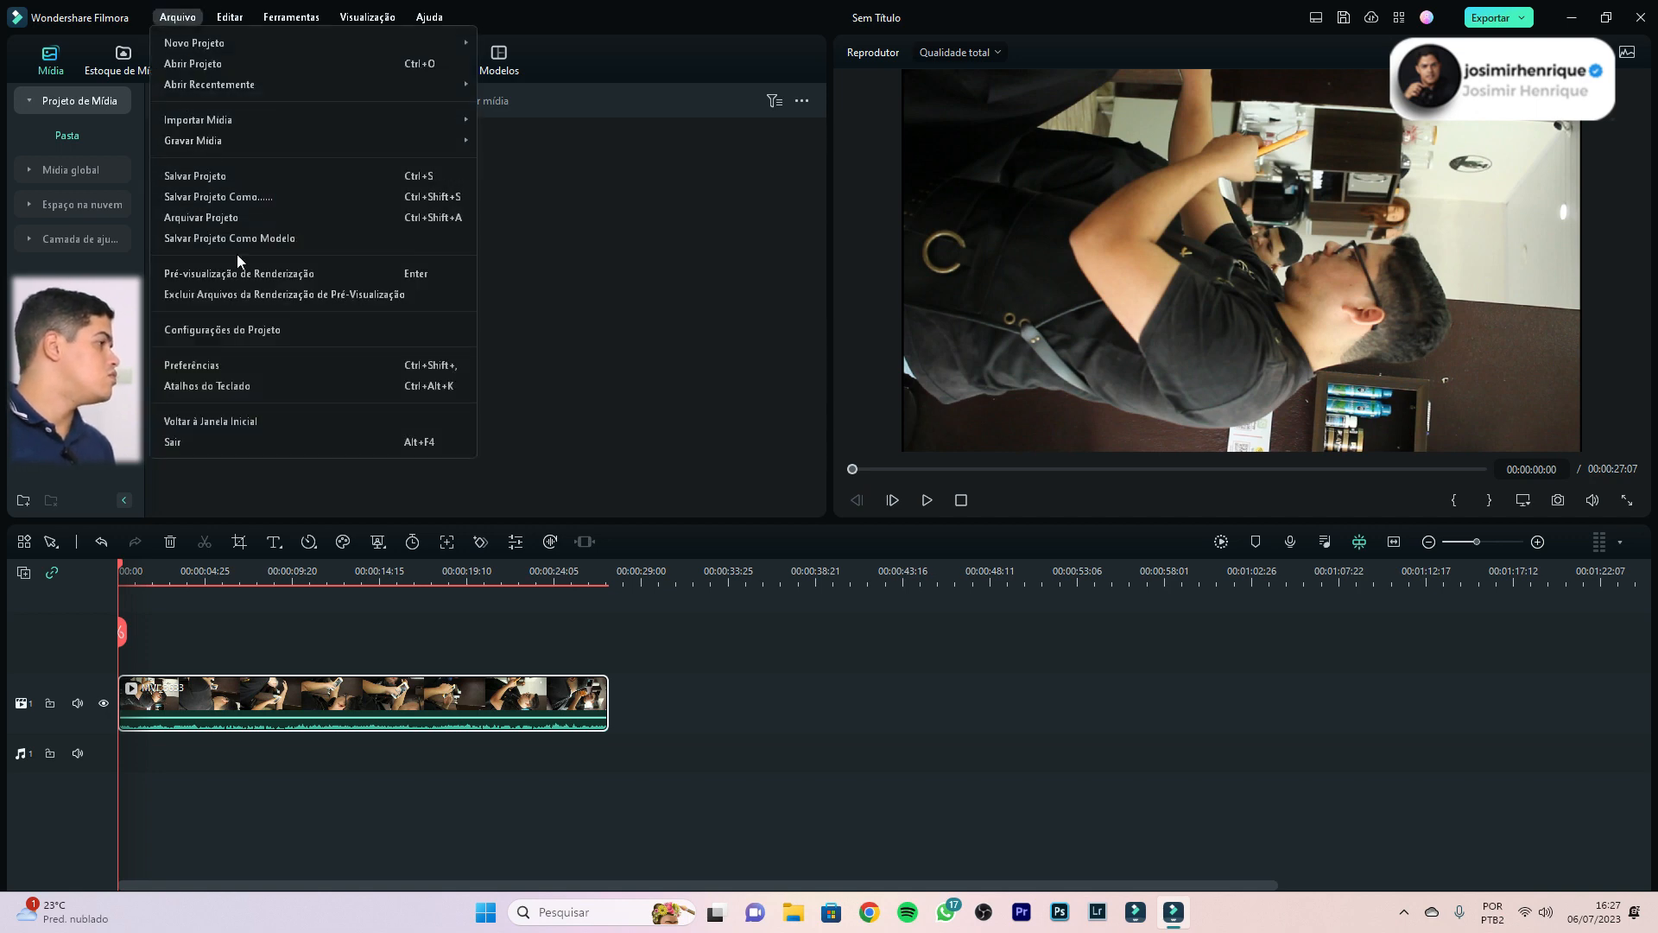
pyautogui.click(252, 330)
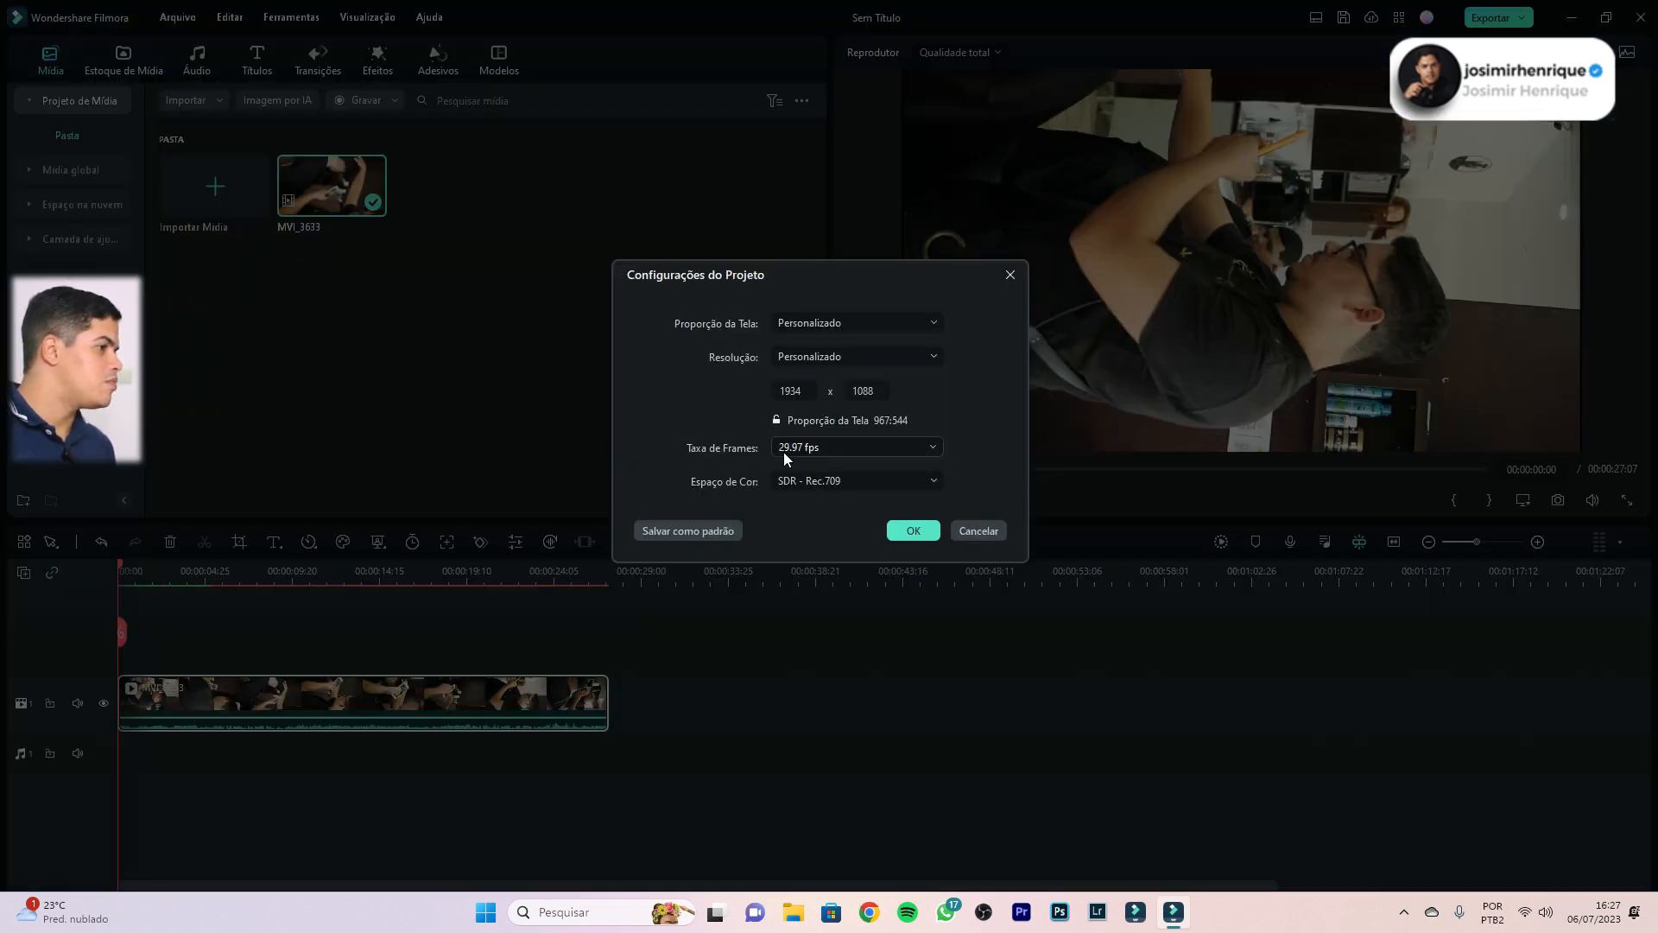
pyautogui.click(829, 324)
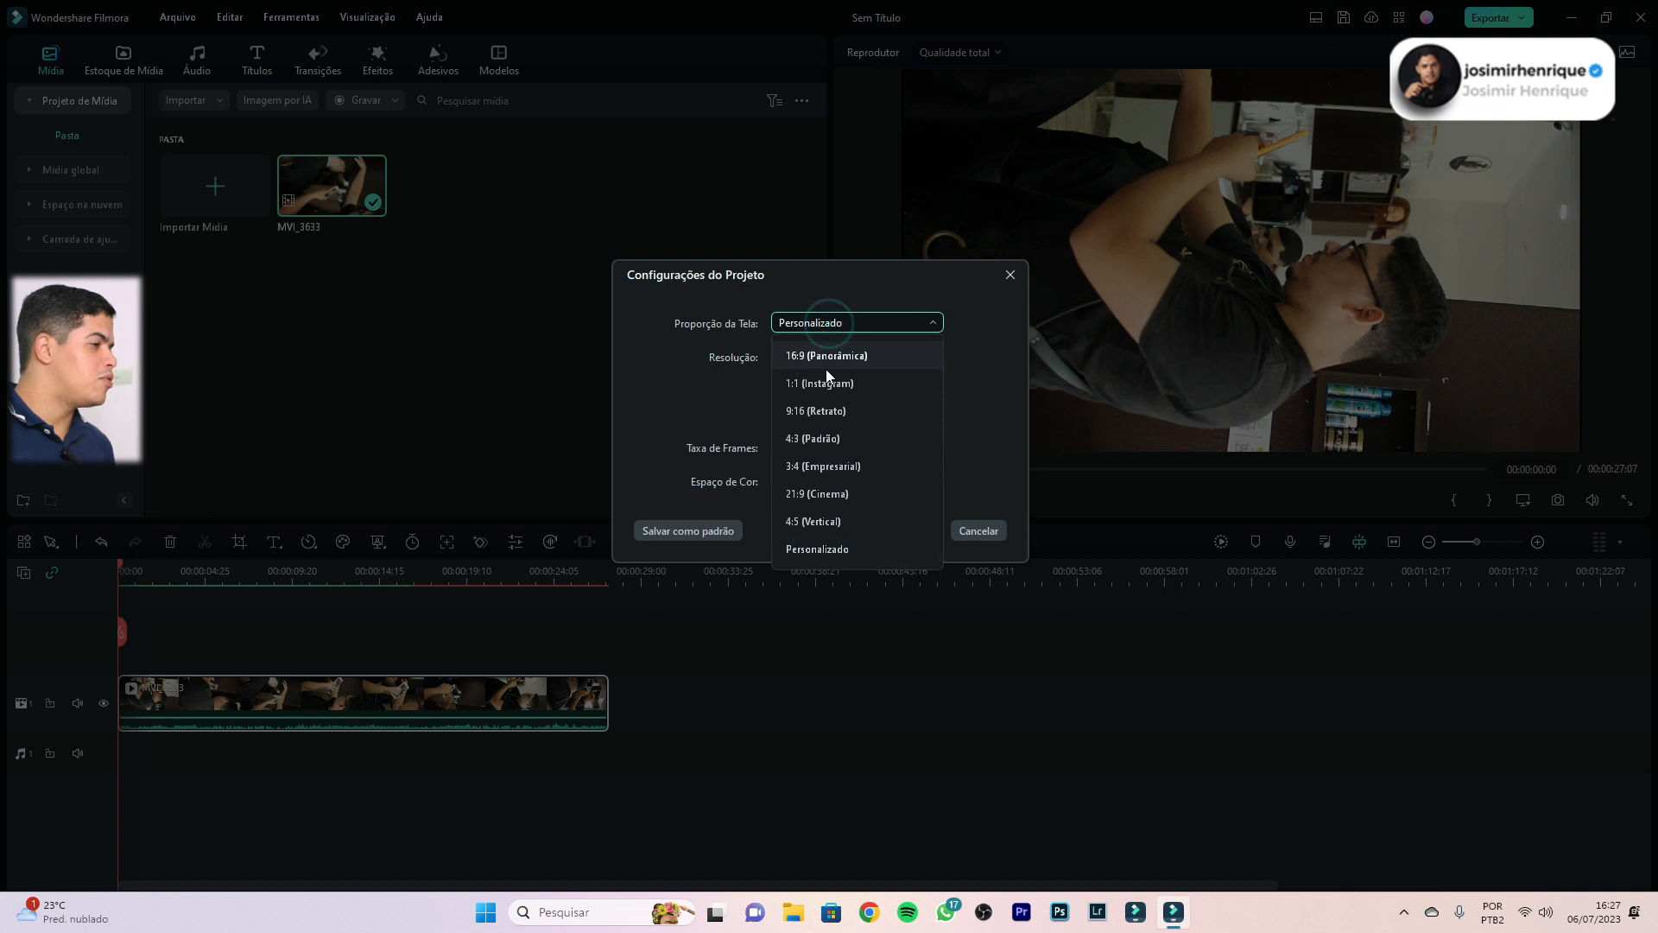
pyautogui.click(806, 358)
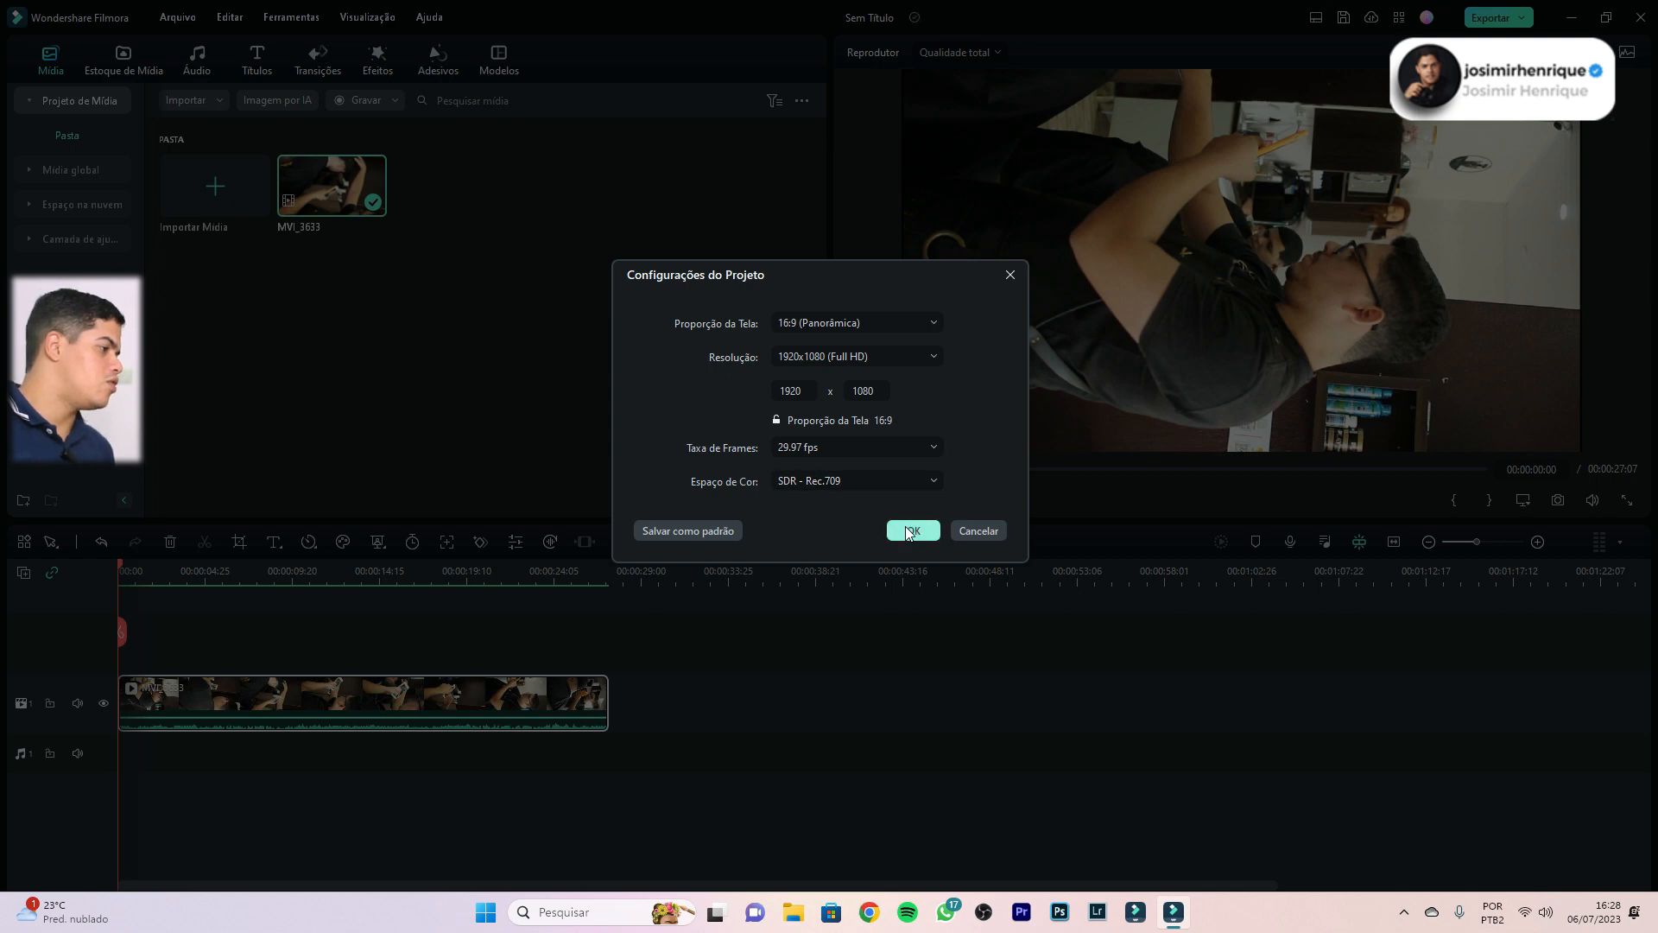
pyautogui.click(909, 532)
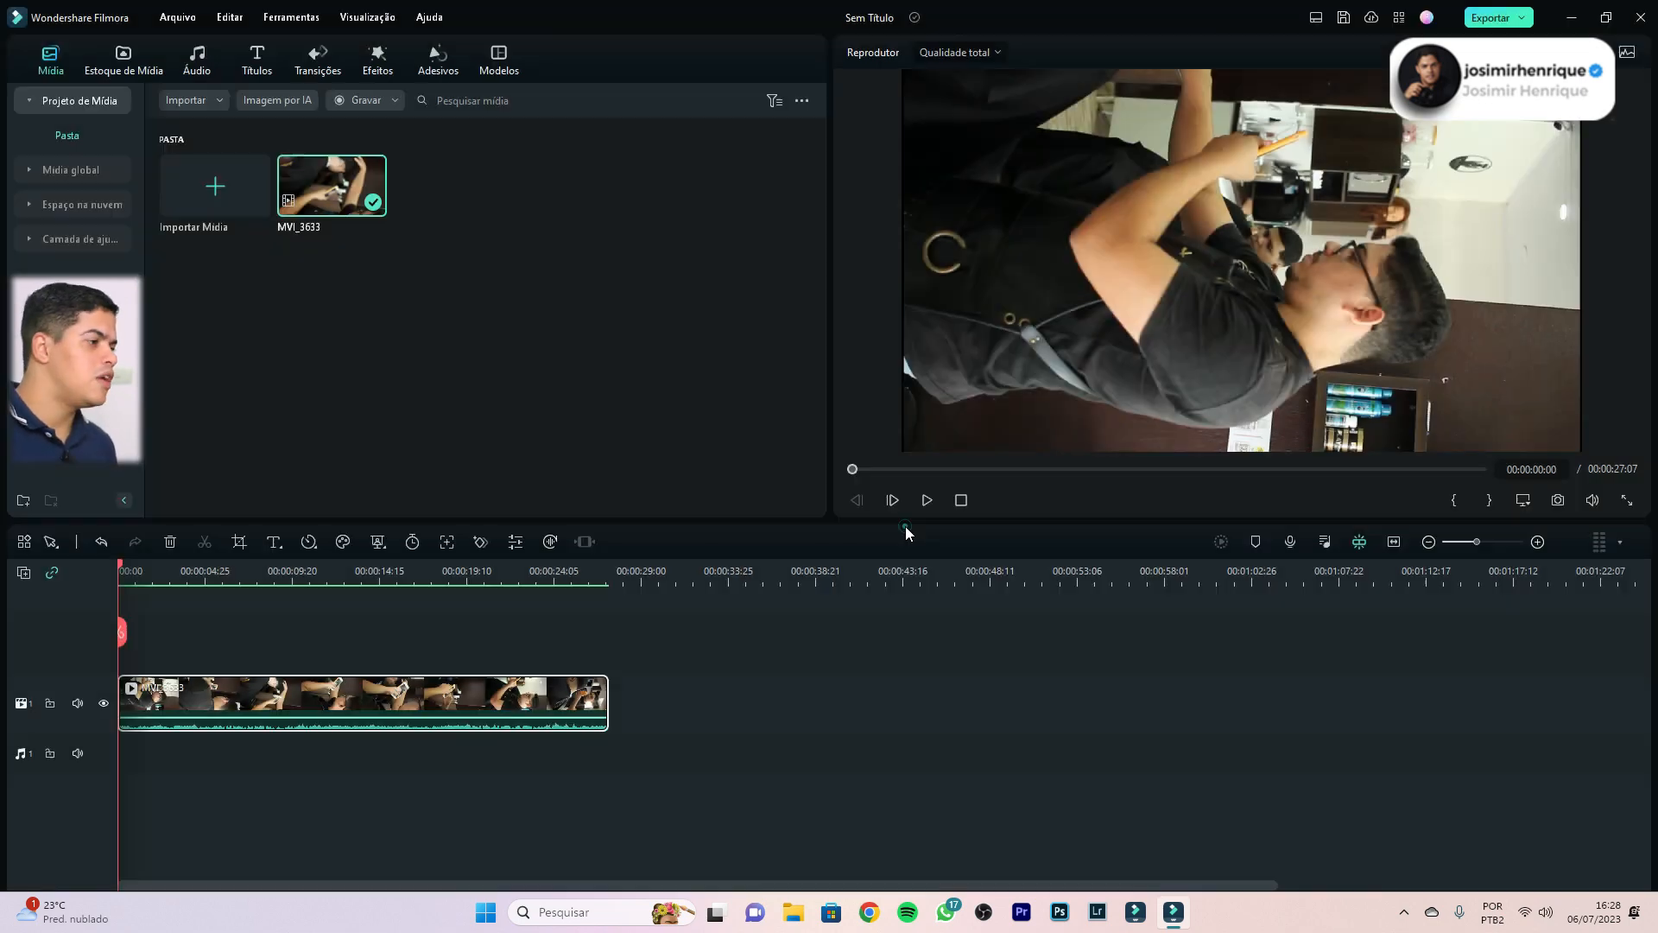
# Show the properties of the timeline clip and set its linked X and Y scale to 101%
pyautogui.click(138, 573)
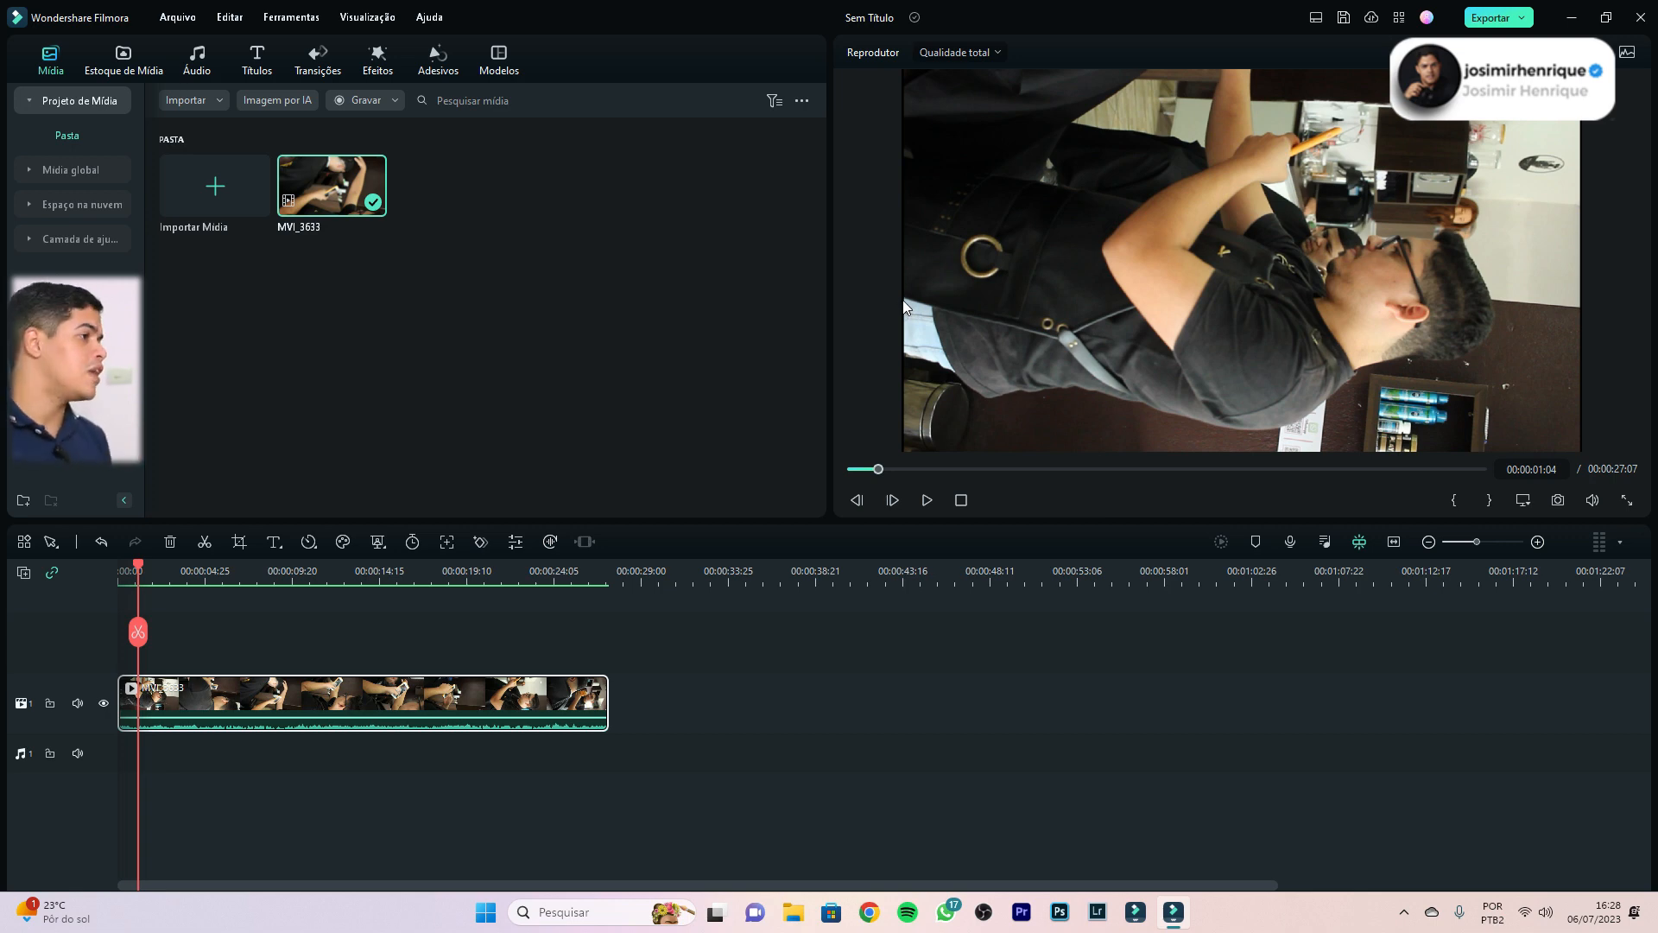
pyautogui.rightClick(449, 704)
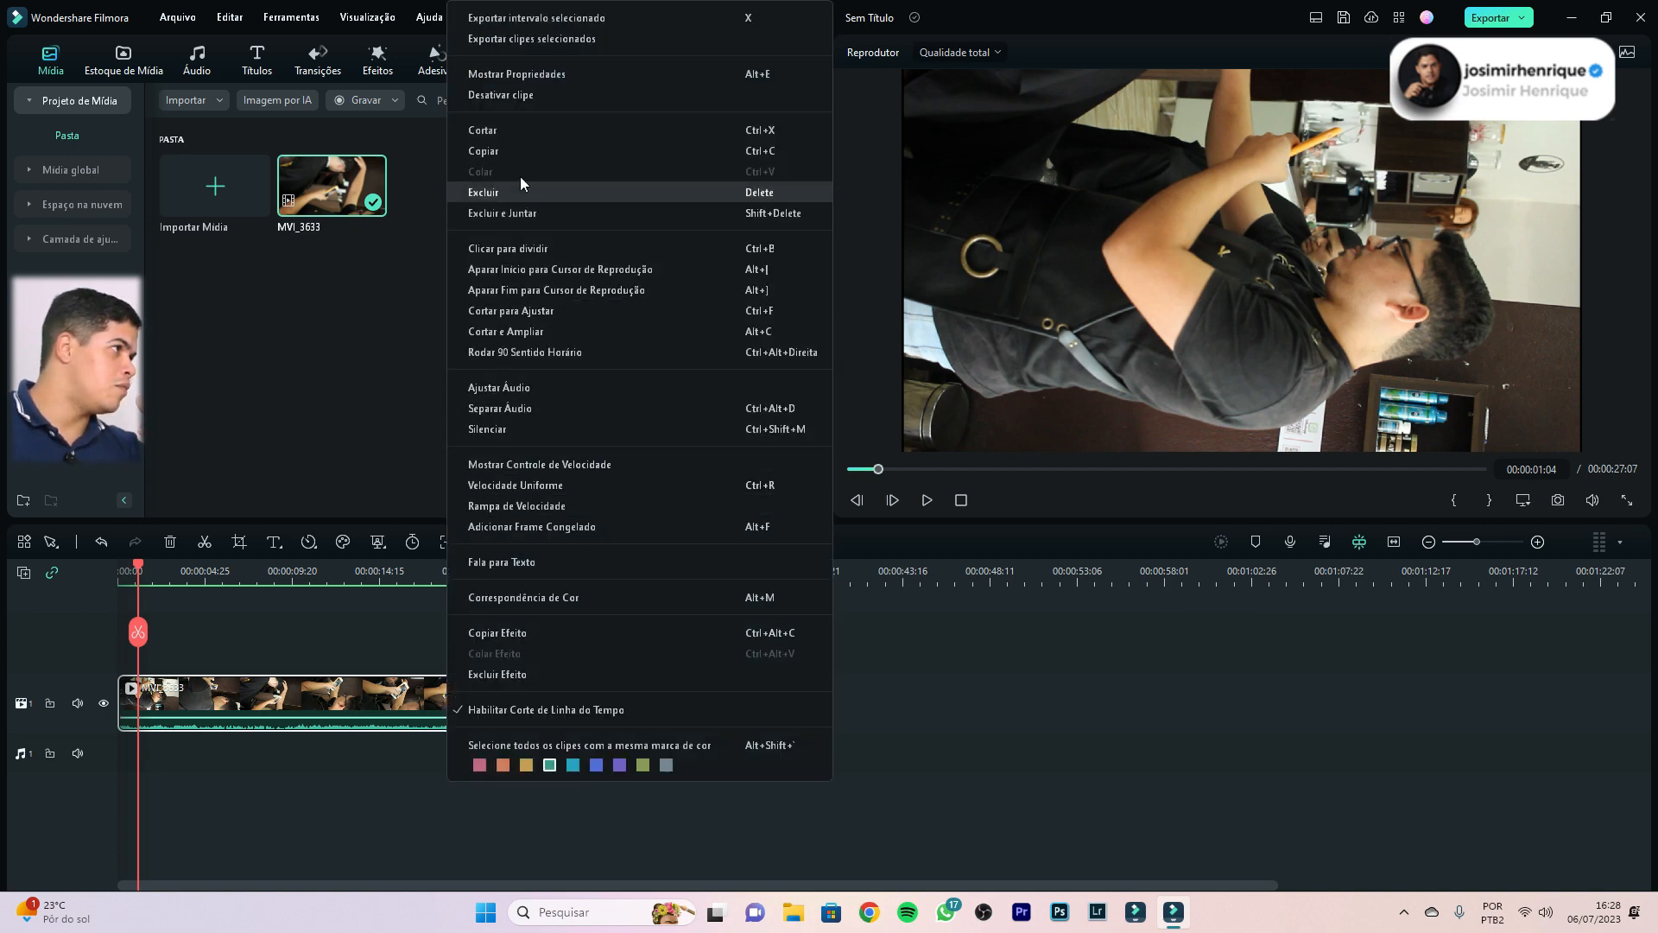
pyautogui.click(539, 80)
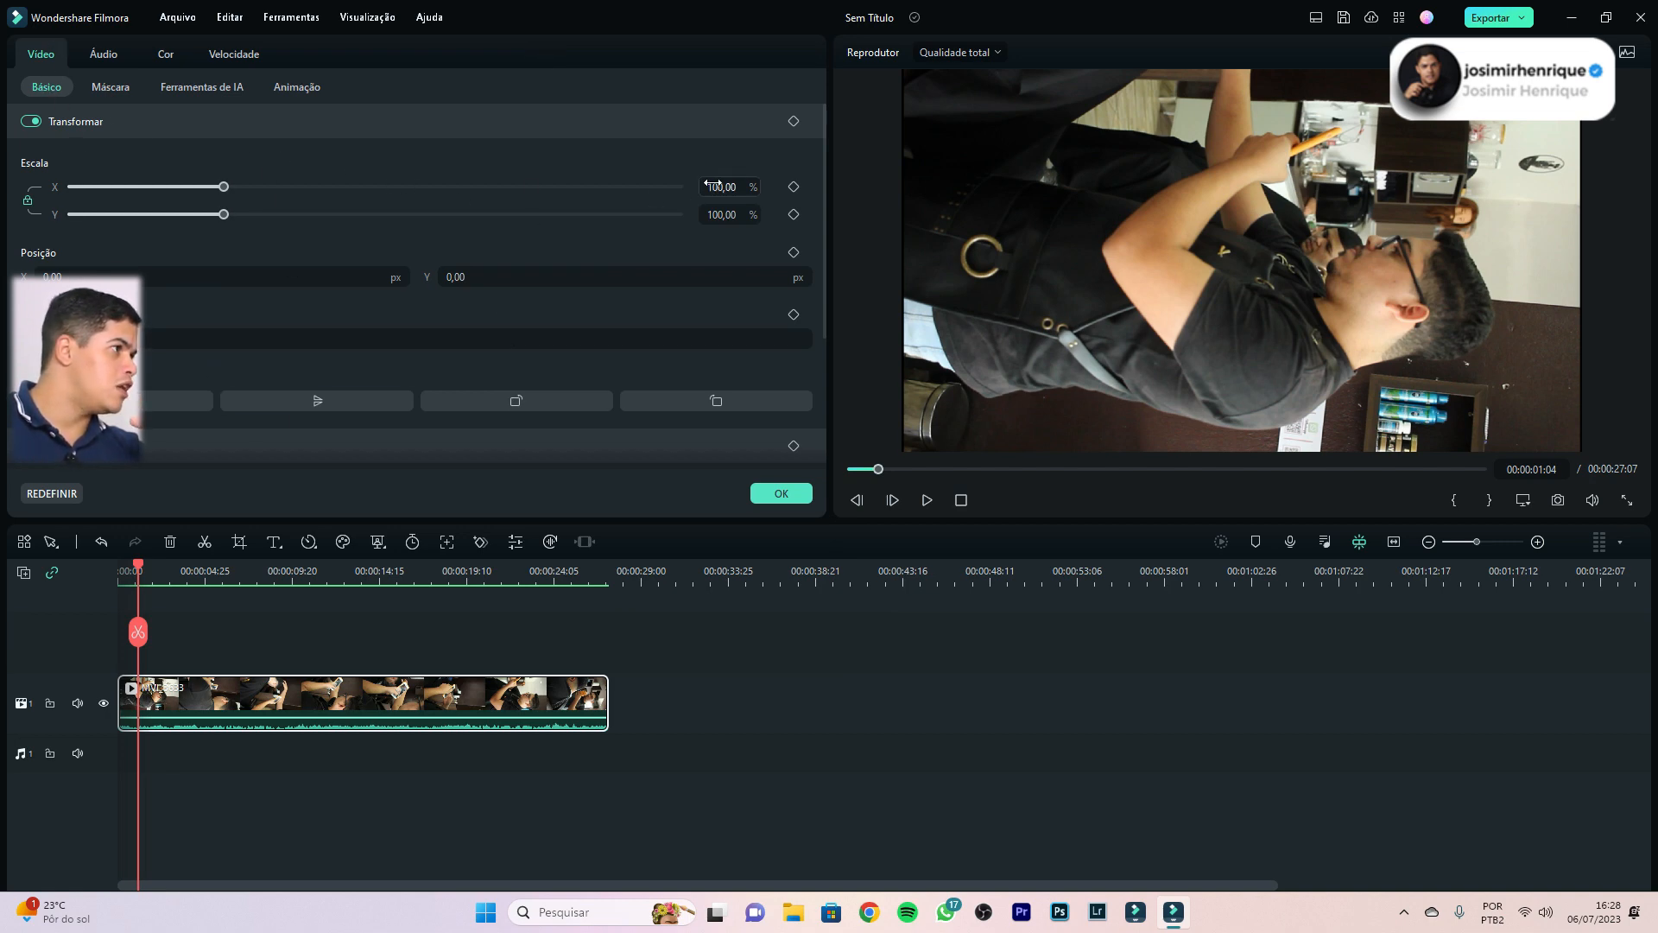
pyautogui.click(717, 187)
pyautogui.doubleClick(718, 186)
pyautogui.write('10')
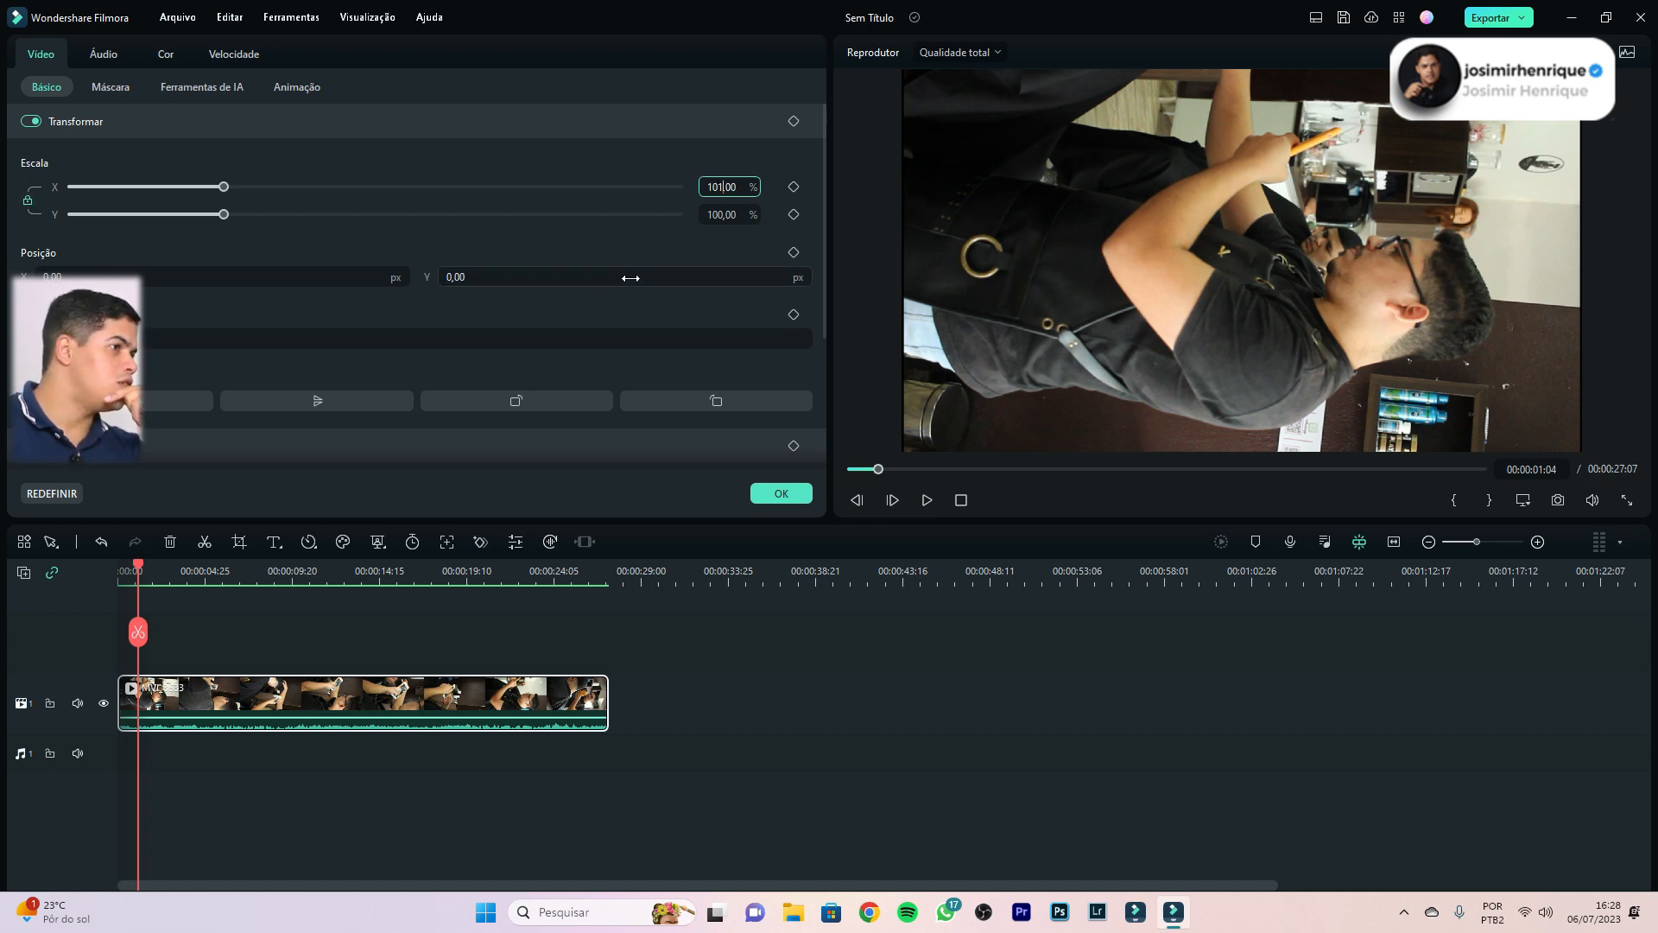
pyautogui.press('Return')
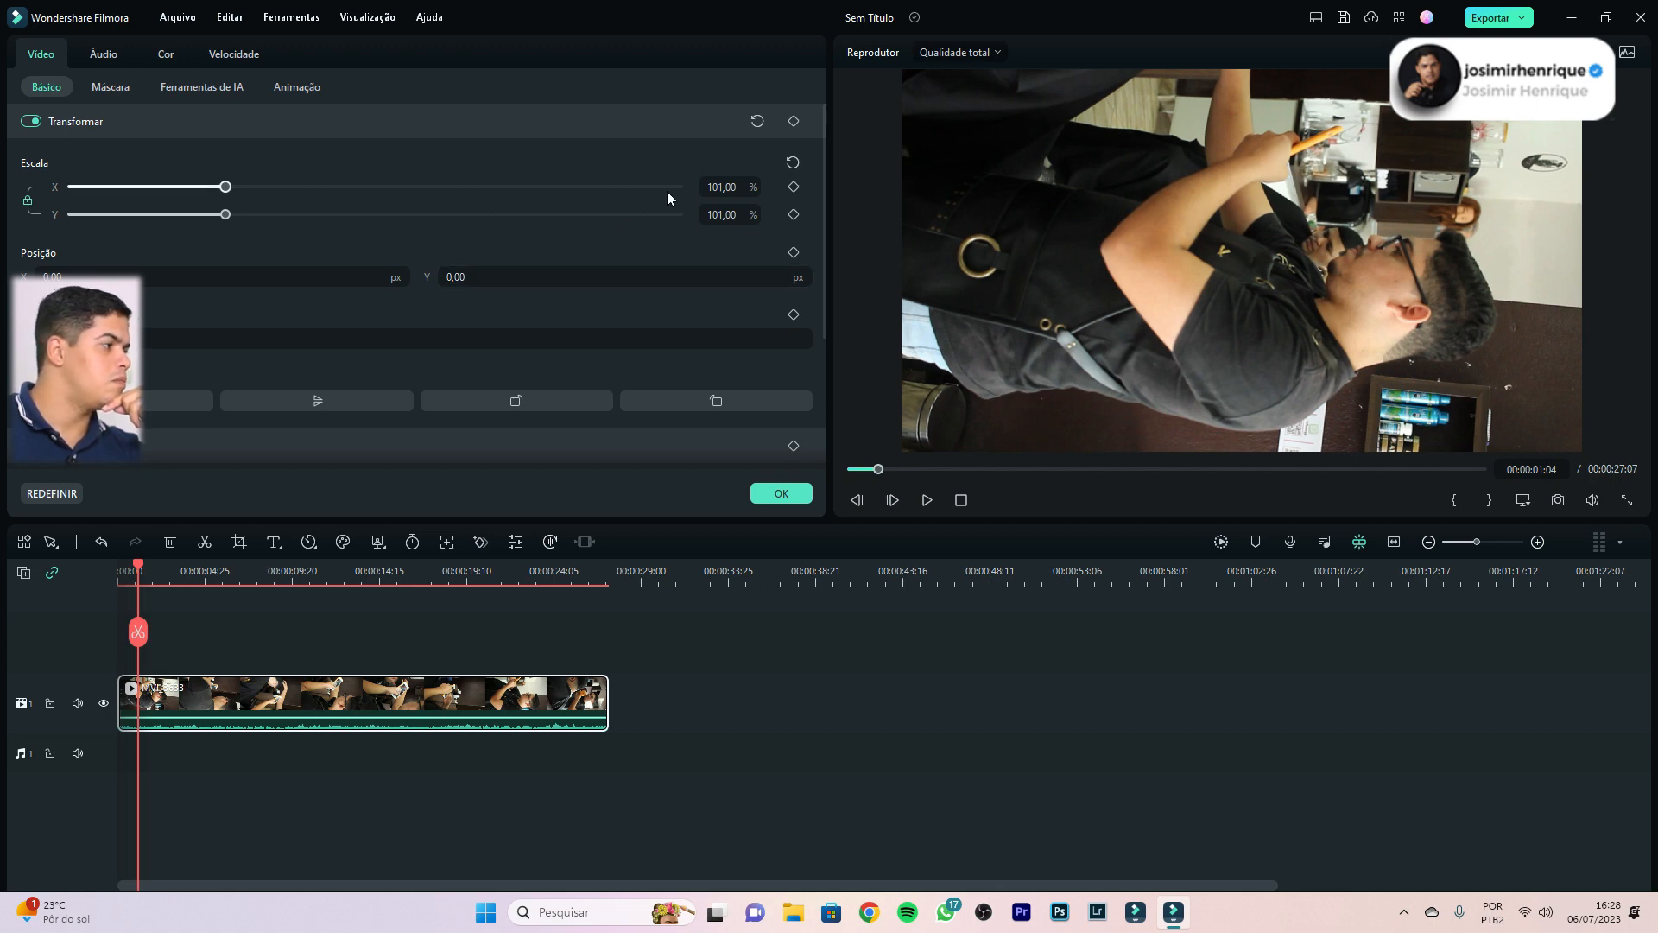
# Undo and redo the clip's scale change, and accept the clip properties
pyautogui.hotkey('ctrl', 'z')
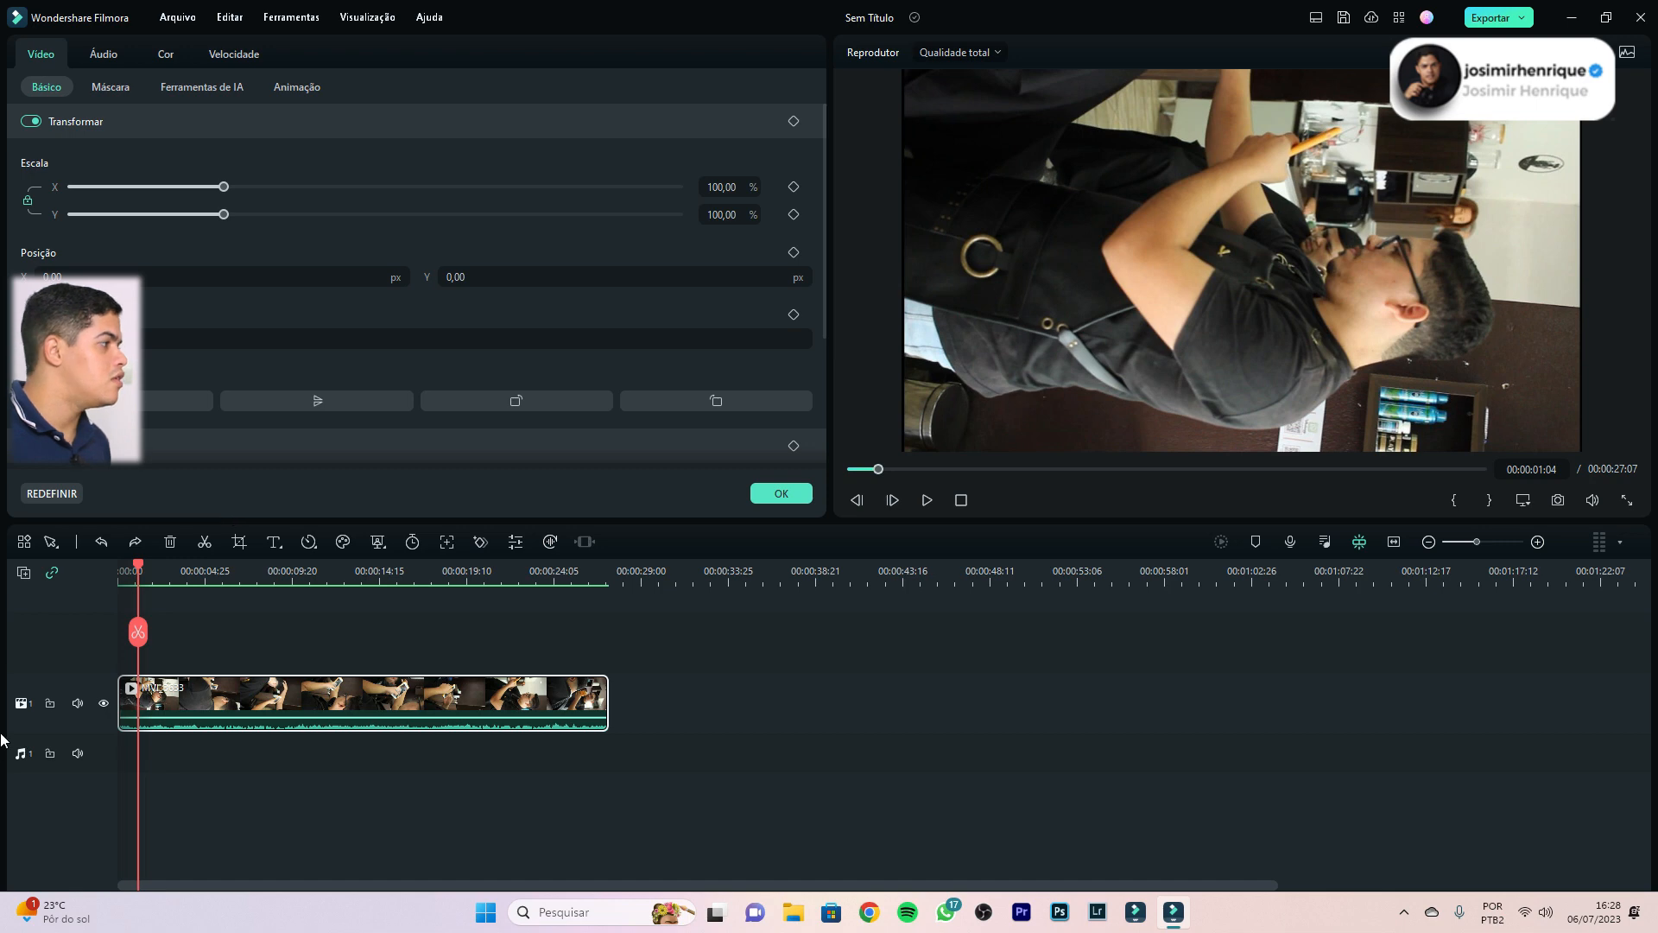
pyautogui.click(138, 542)
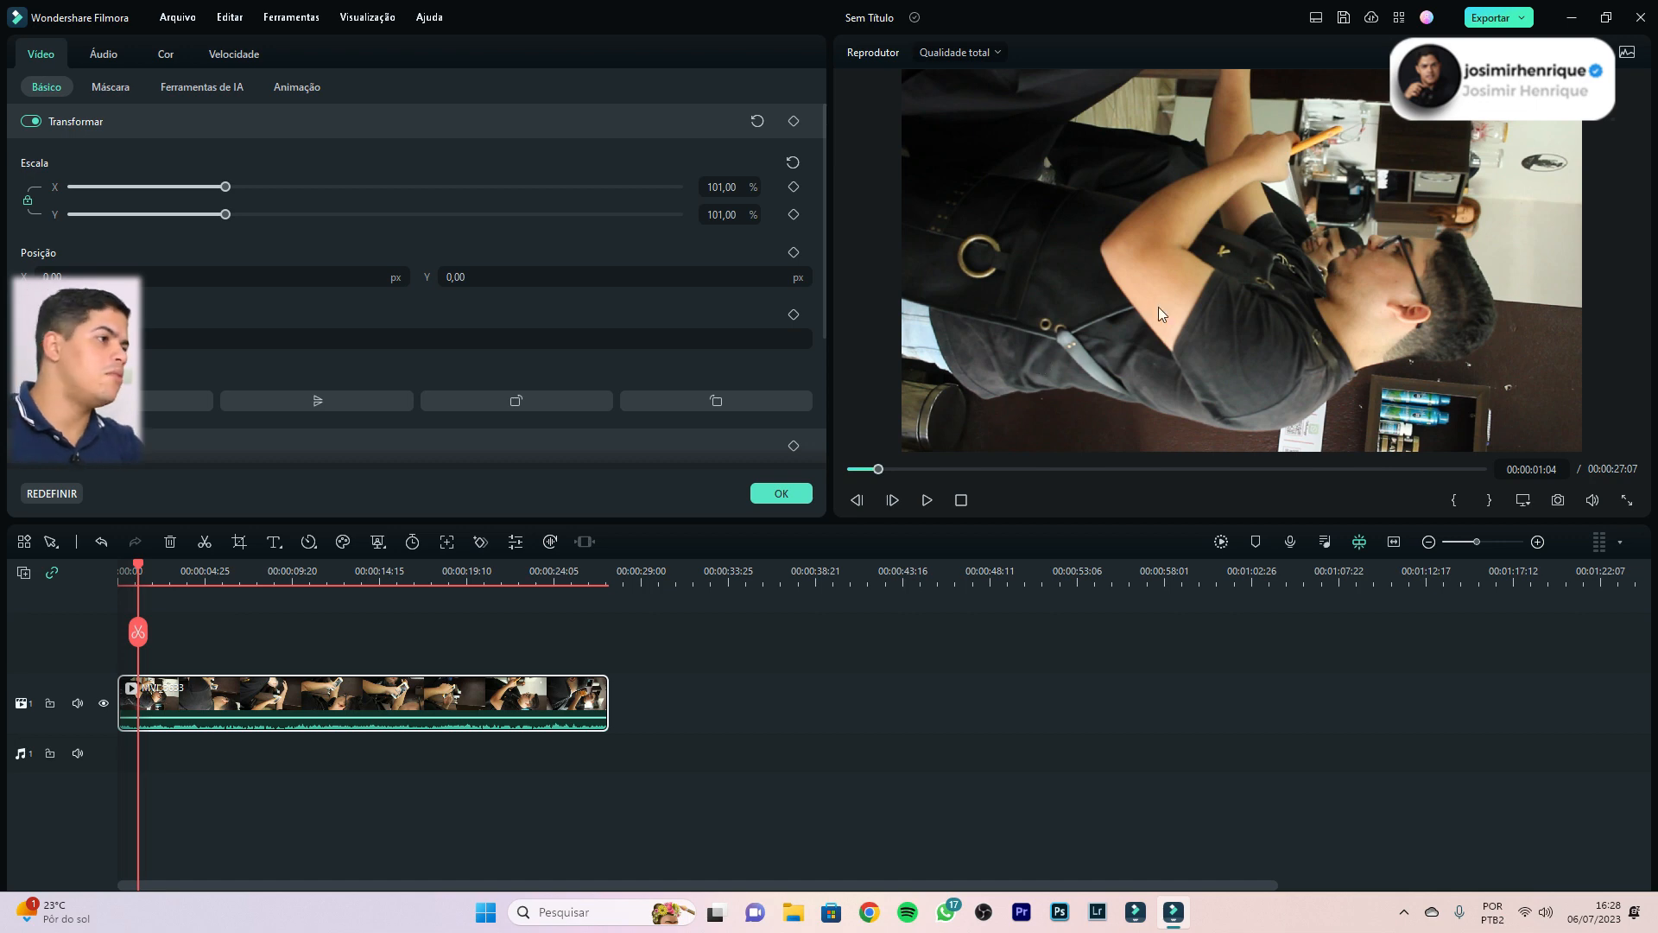
pyautogui.click(769, 499)
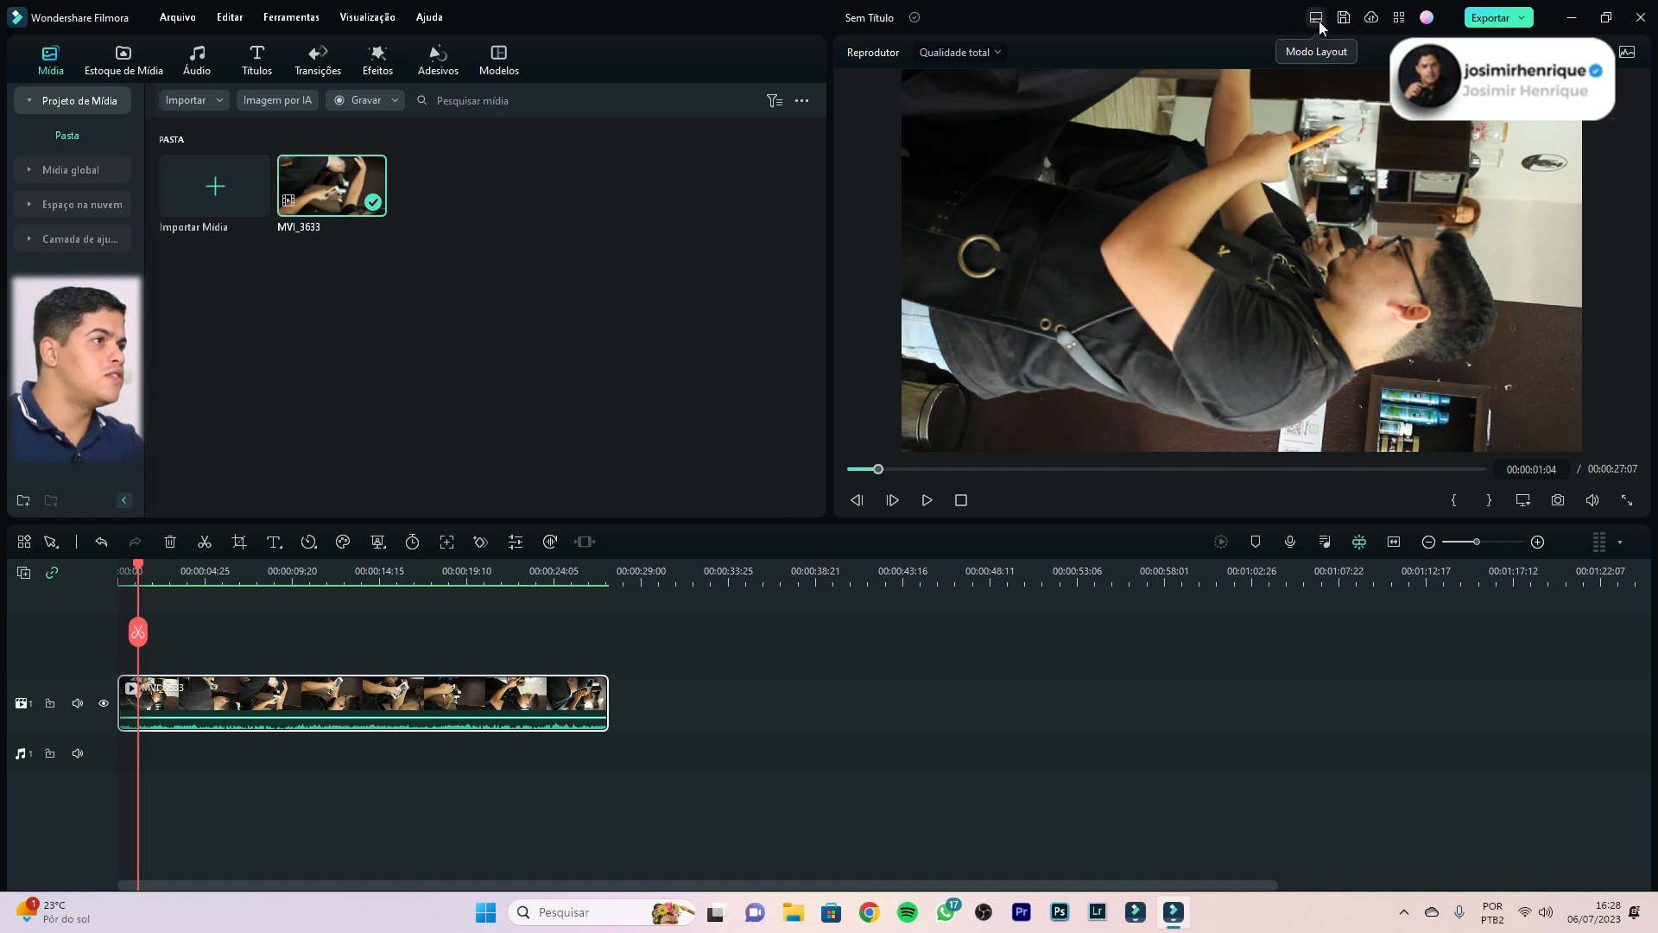
# Switch the workspace to the short-video layout and set the project's aspect ratio to 9:16 (Retrato) with a resolution of 1080x1920
pyautogui.click(1345, 106)
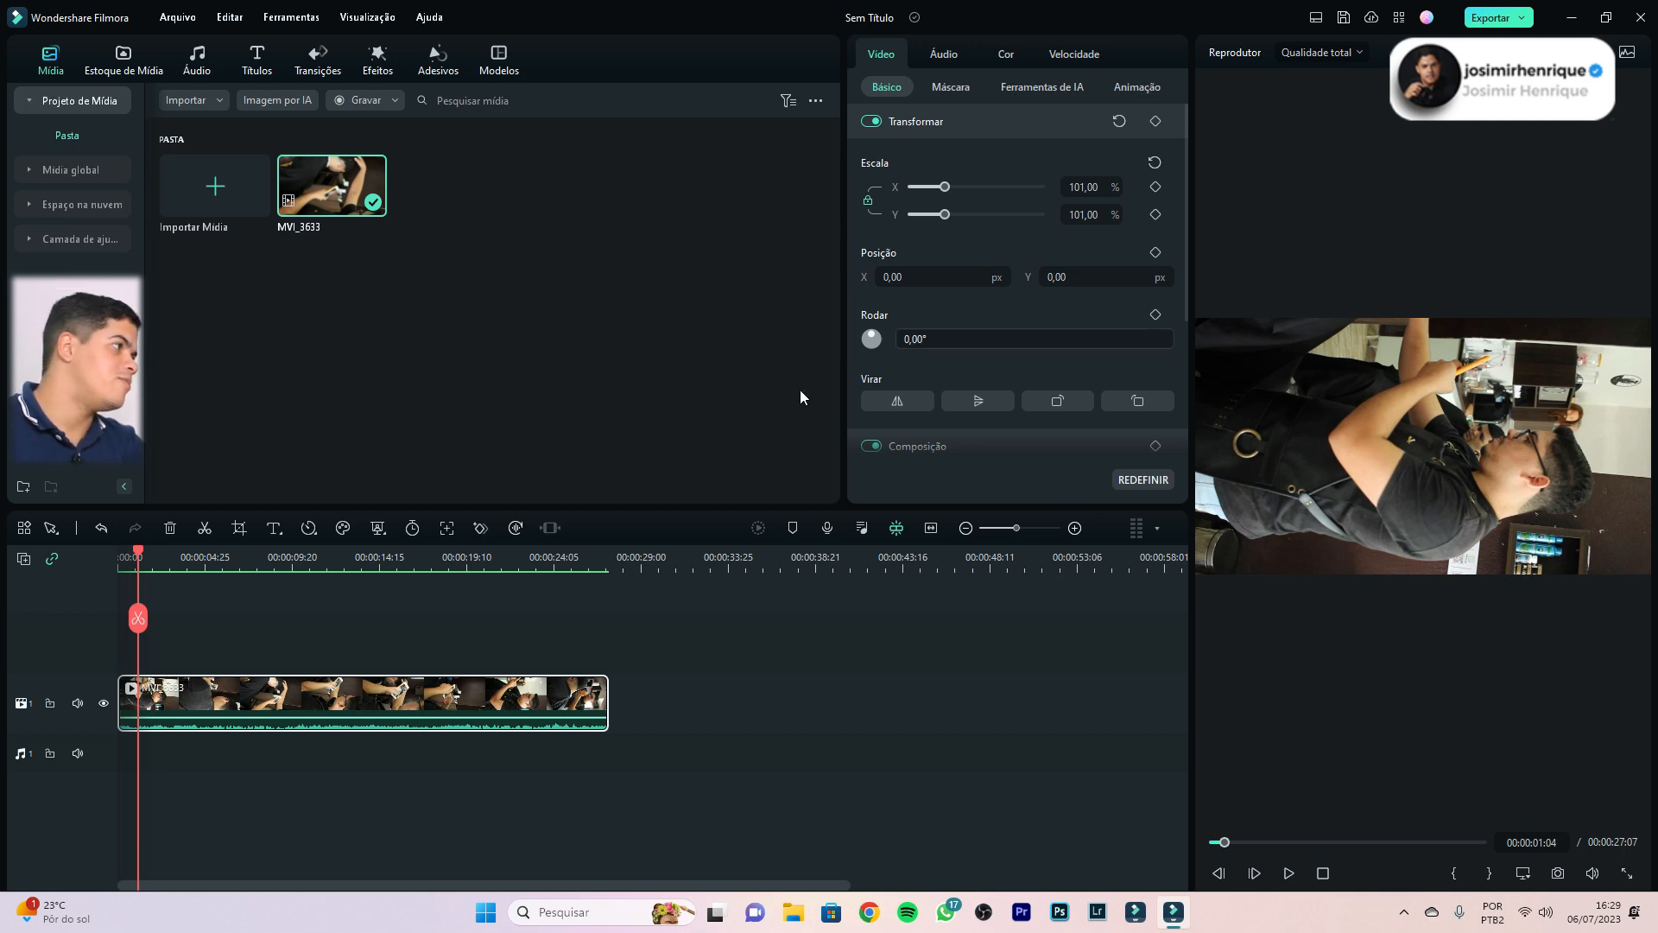
pyautogui.click(177, 17)
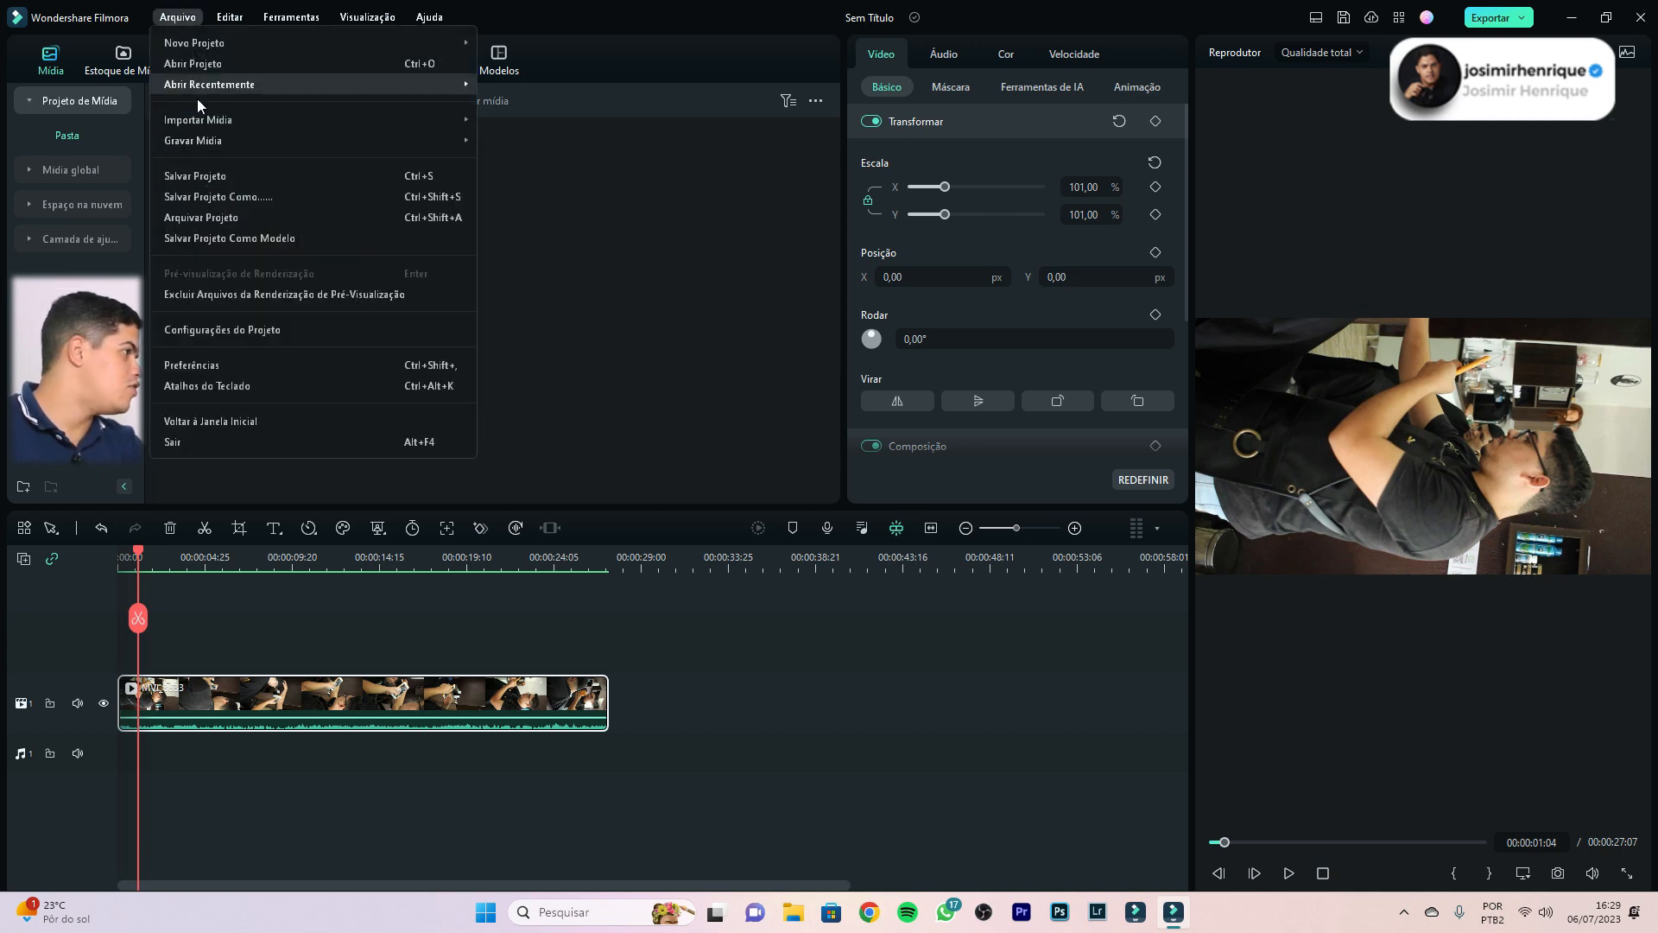
pyautogui.click(226, 328)
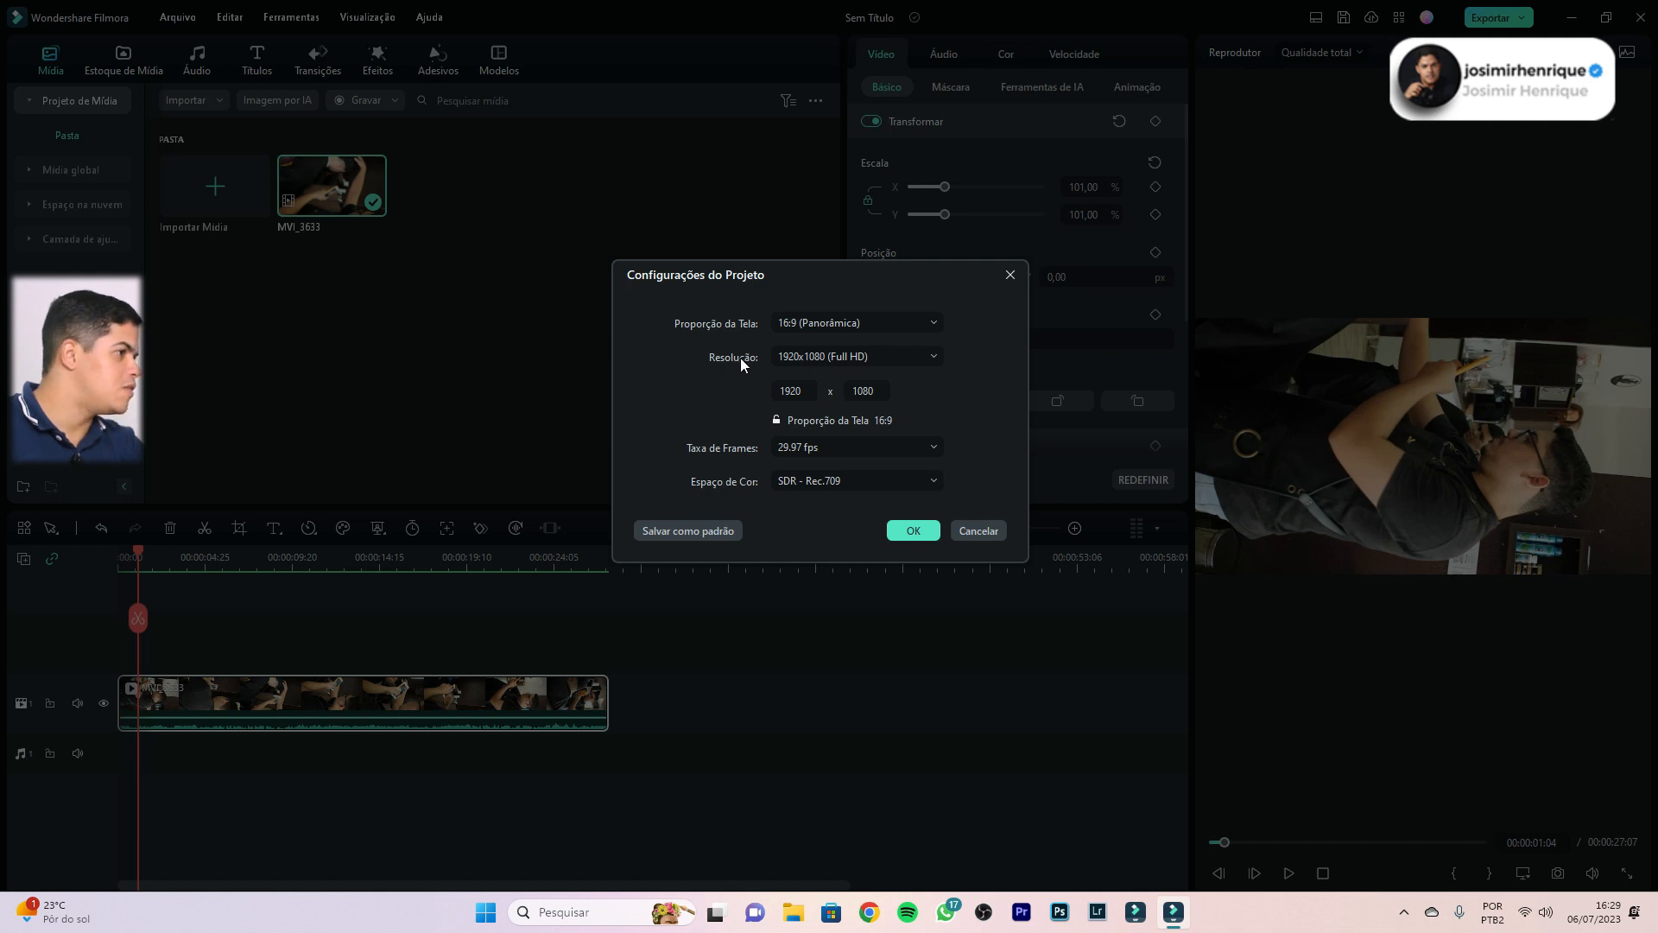
pyautogui.click(823, 321)
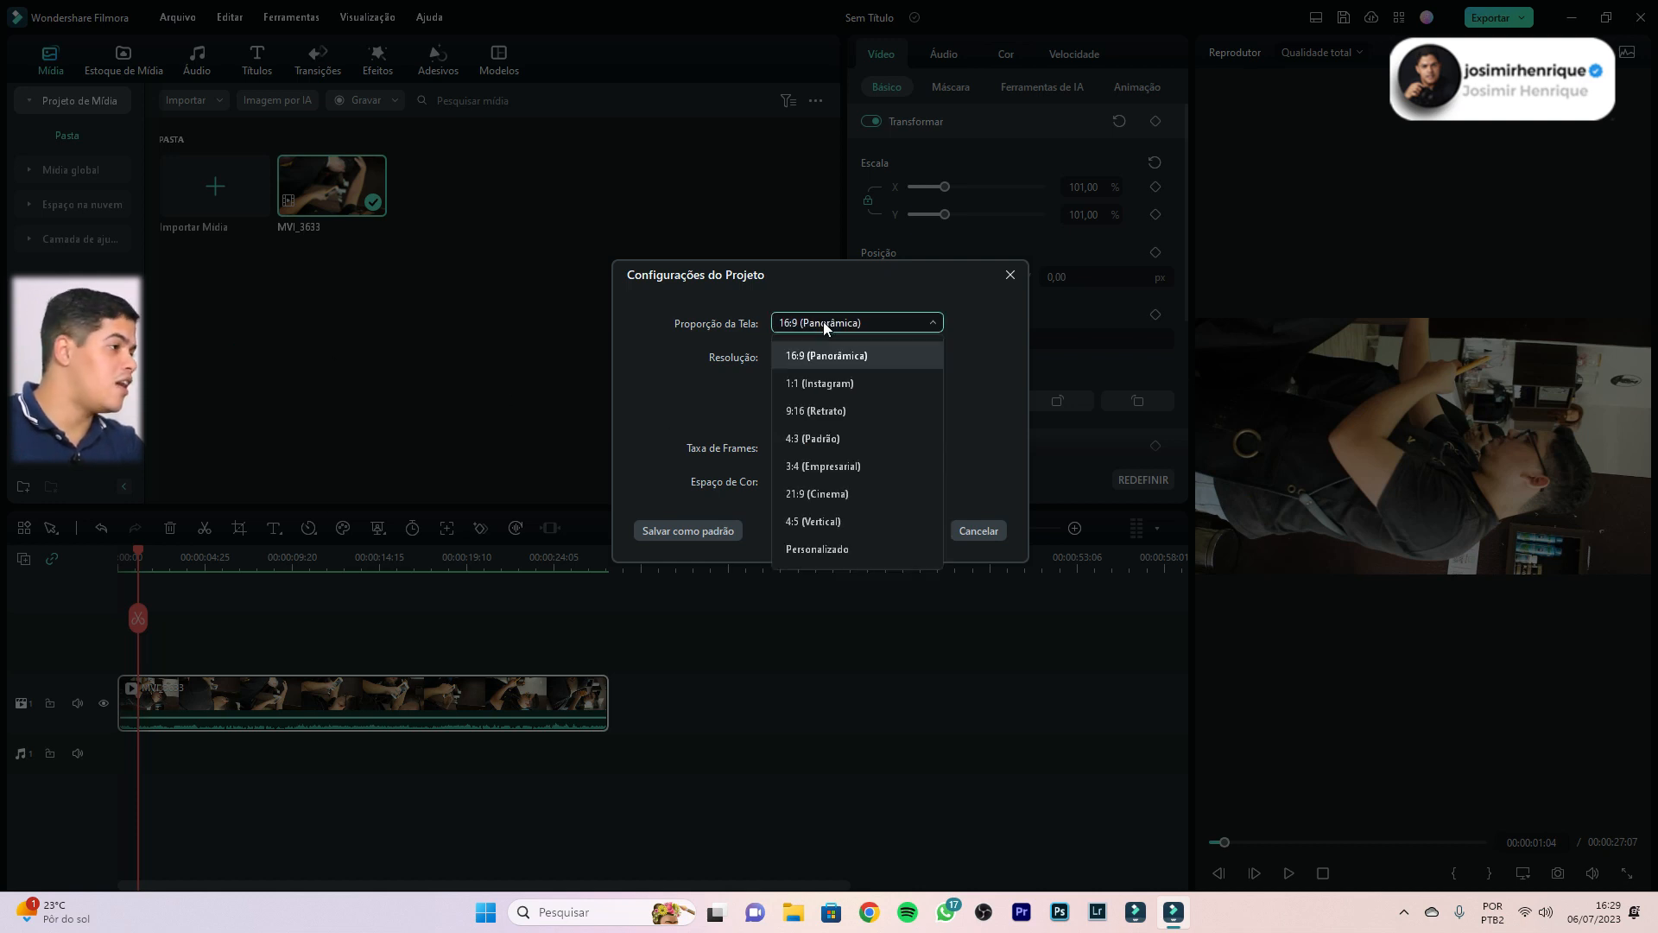
pyautogui.click(826, 412)
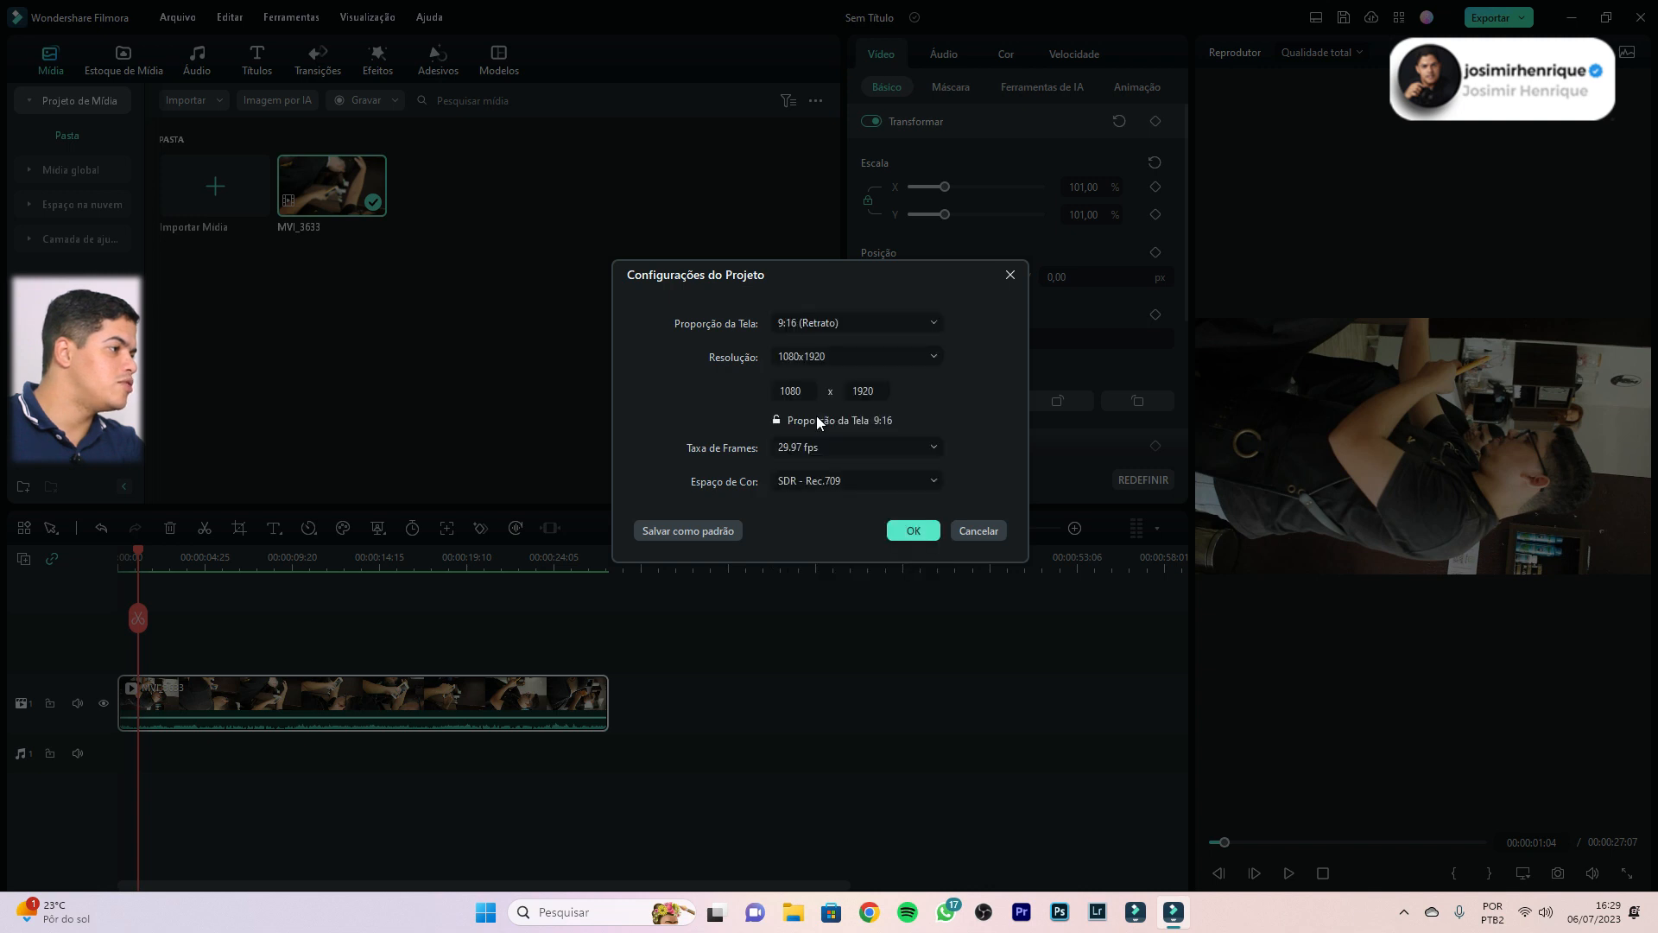
pyautogui.click(917, 530)
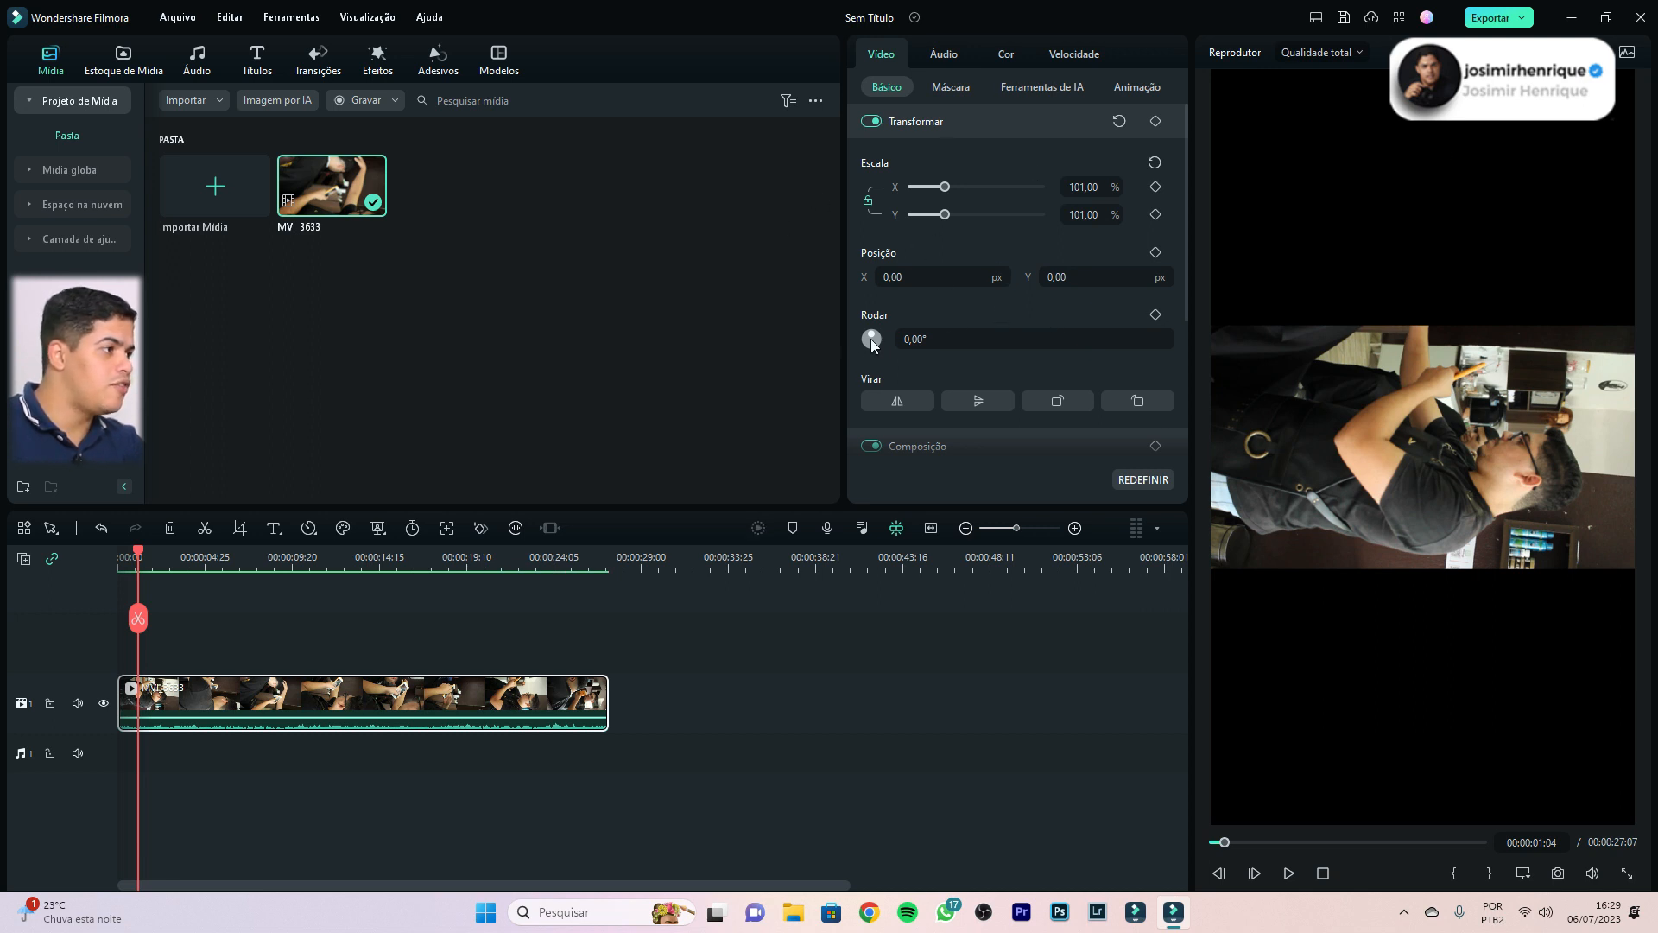
# Rotate the timeline clip to -90° and set its linked X and Y scale to 178%
pyautogui.click(907, 338)
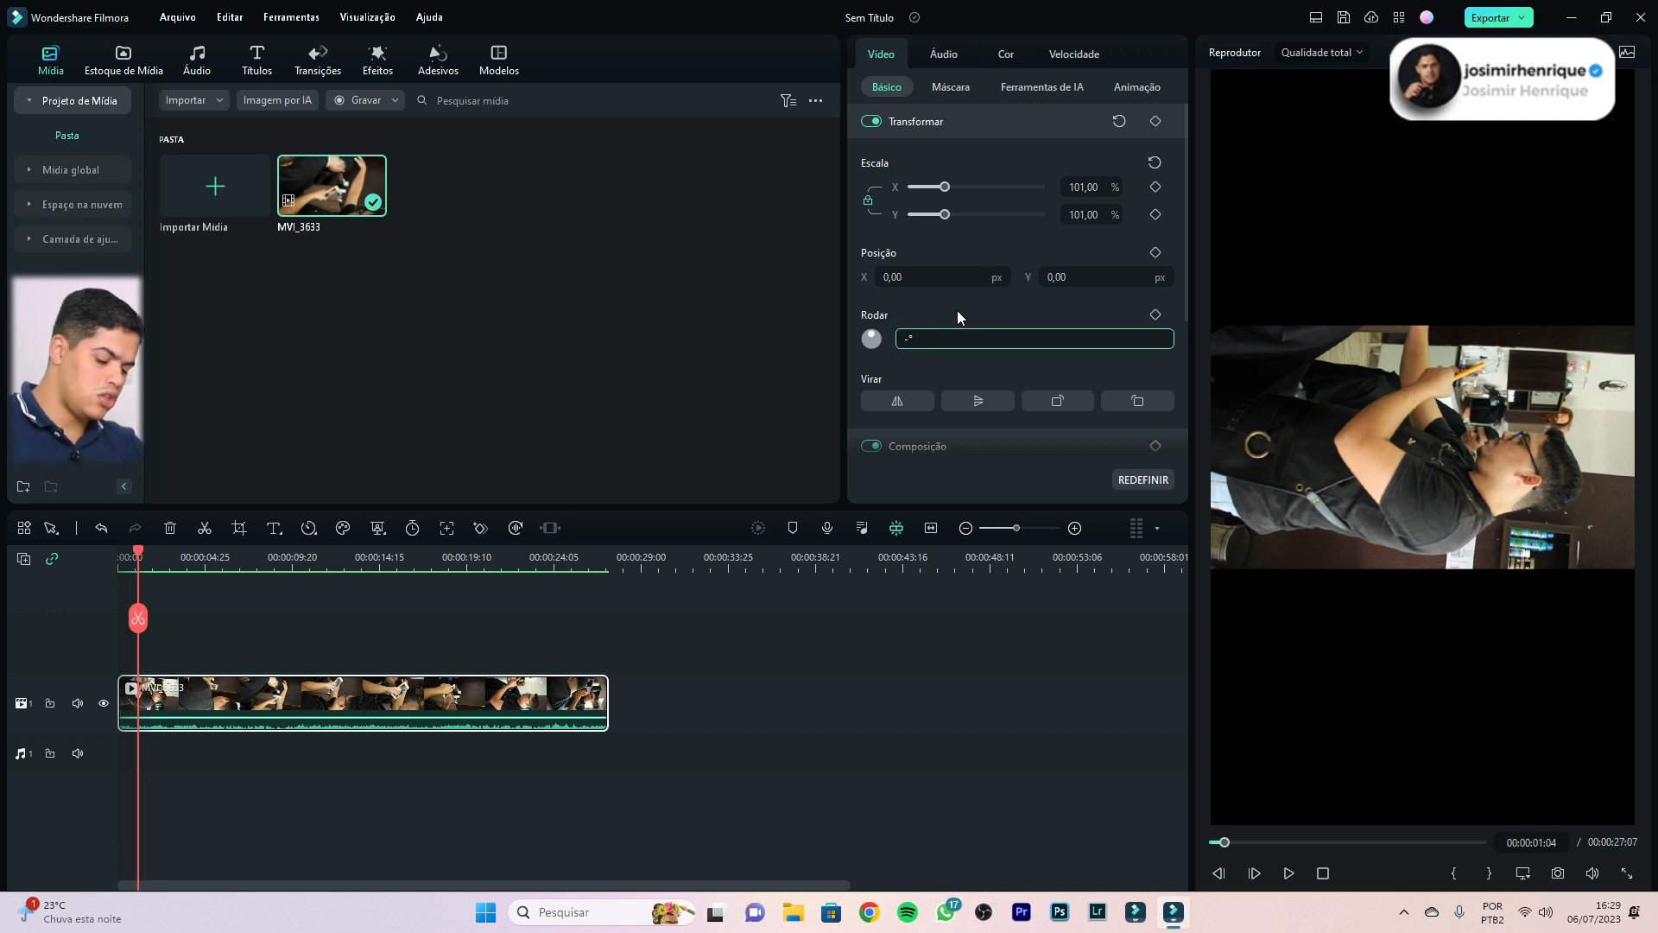
pyautogui.write('-90')
pyautogui.press('Return')
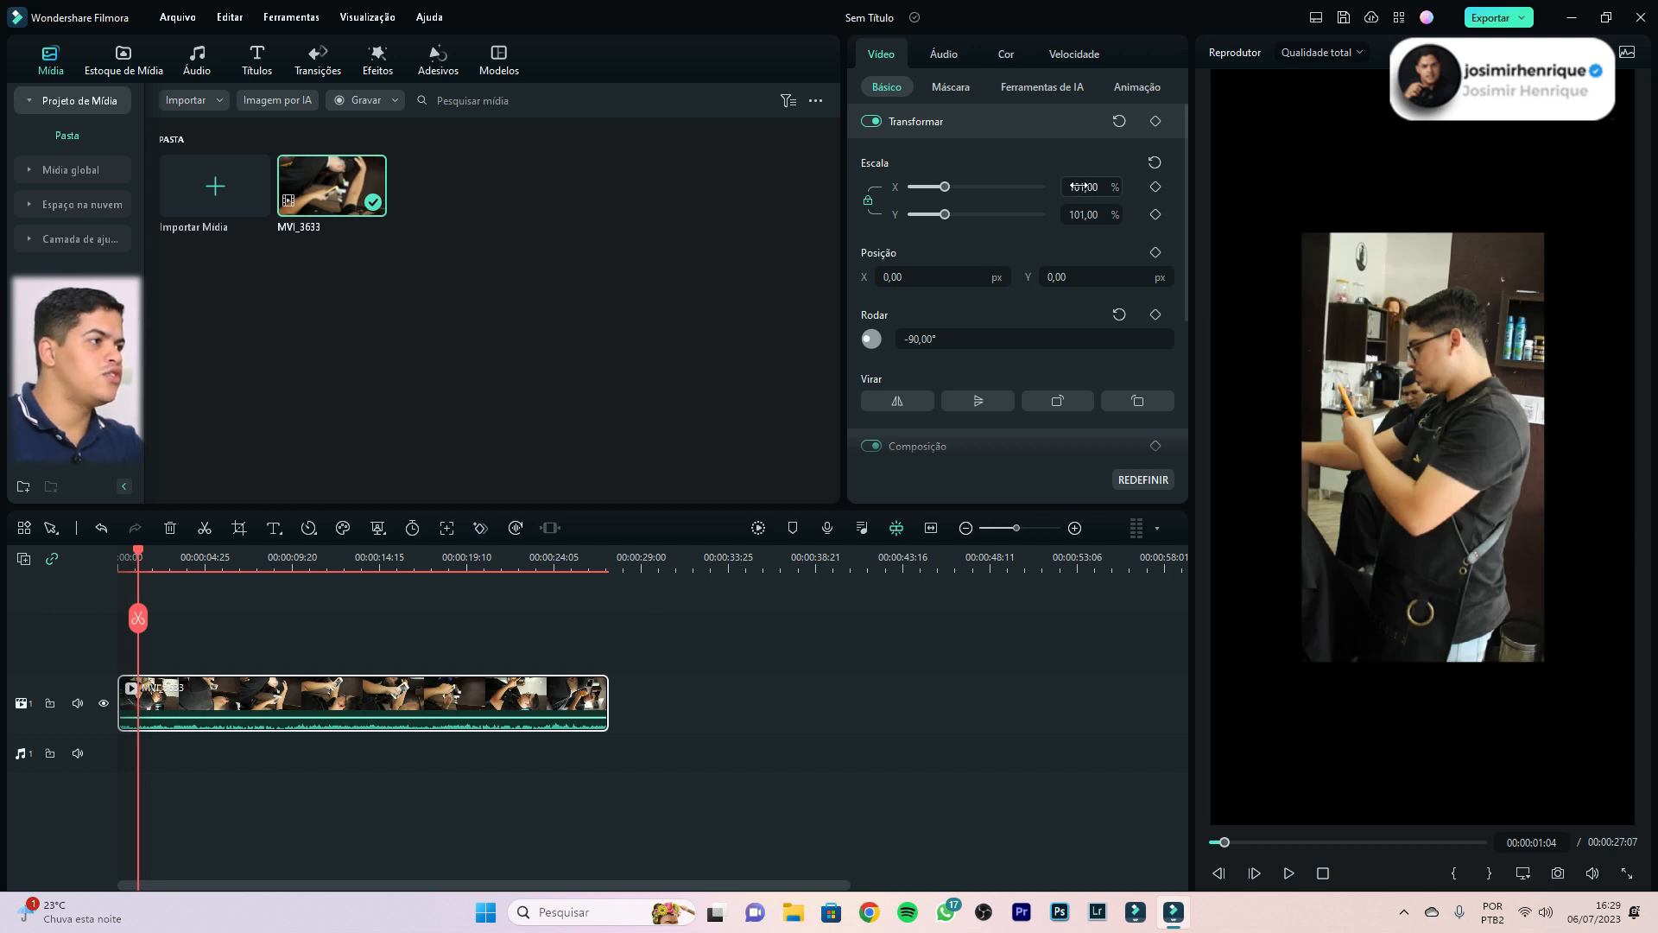
pyautogui.moveTo(1082, 186); pyautogui.dragTo(1151, 187)
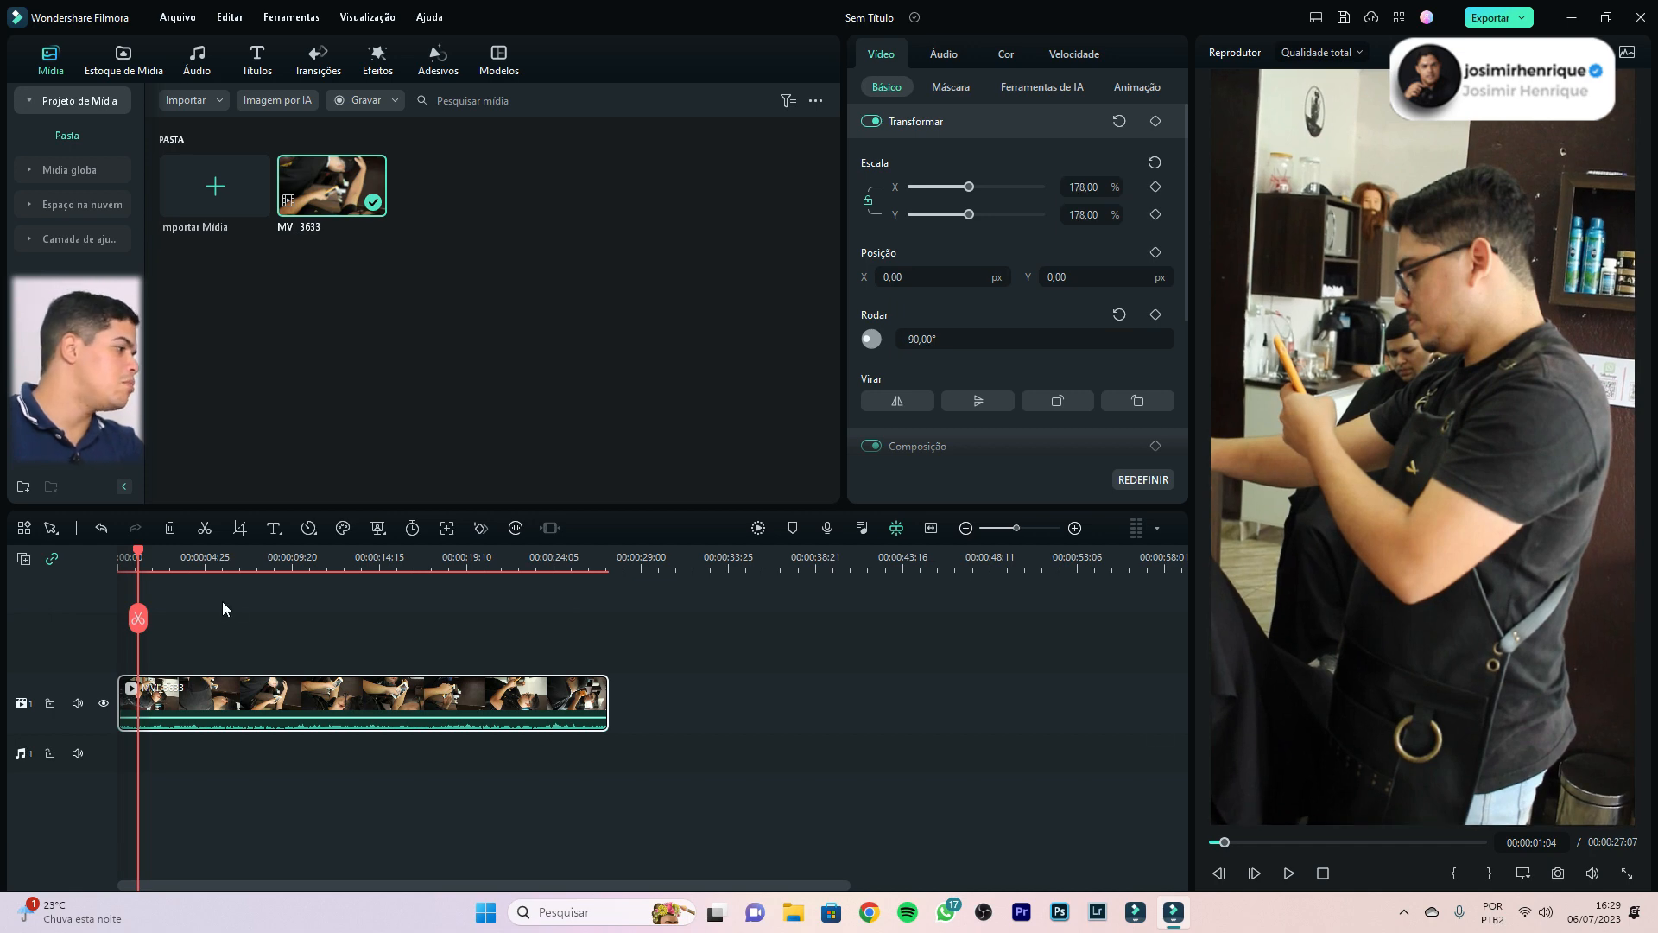
# Play the rotated clip from the beginning of the timeline for a short preview
pyautogui.moveTo(132, 620); pyautogui.dragTo(97, 624)
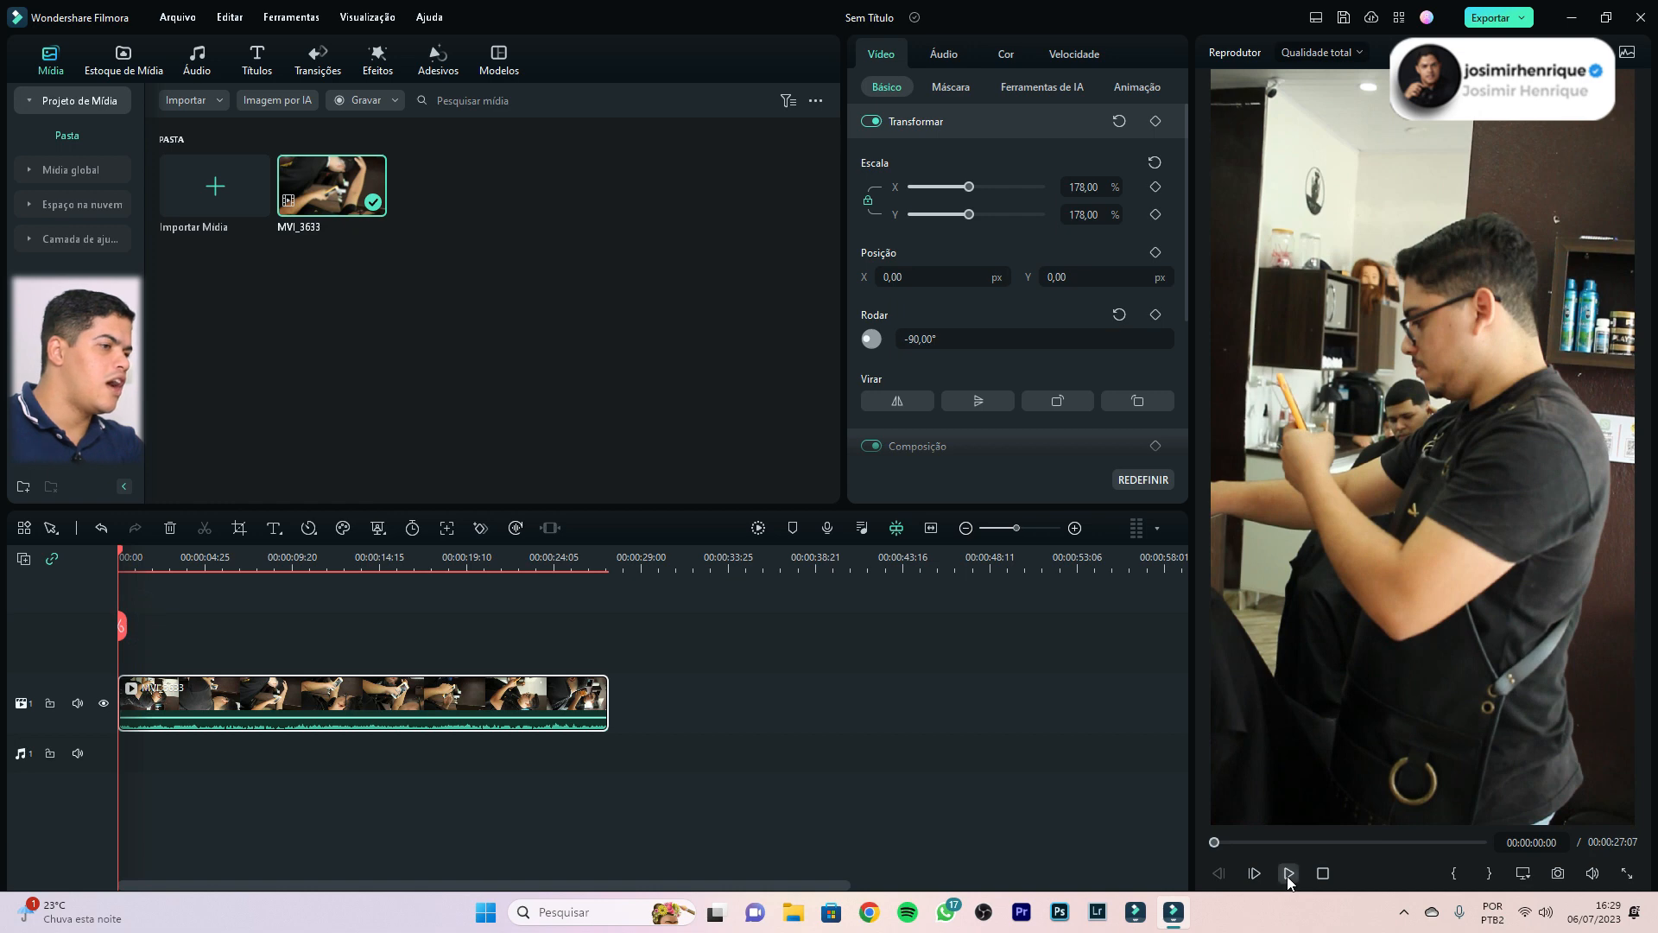
pyautogui.click(1287, 874)
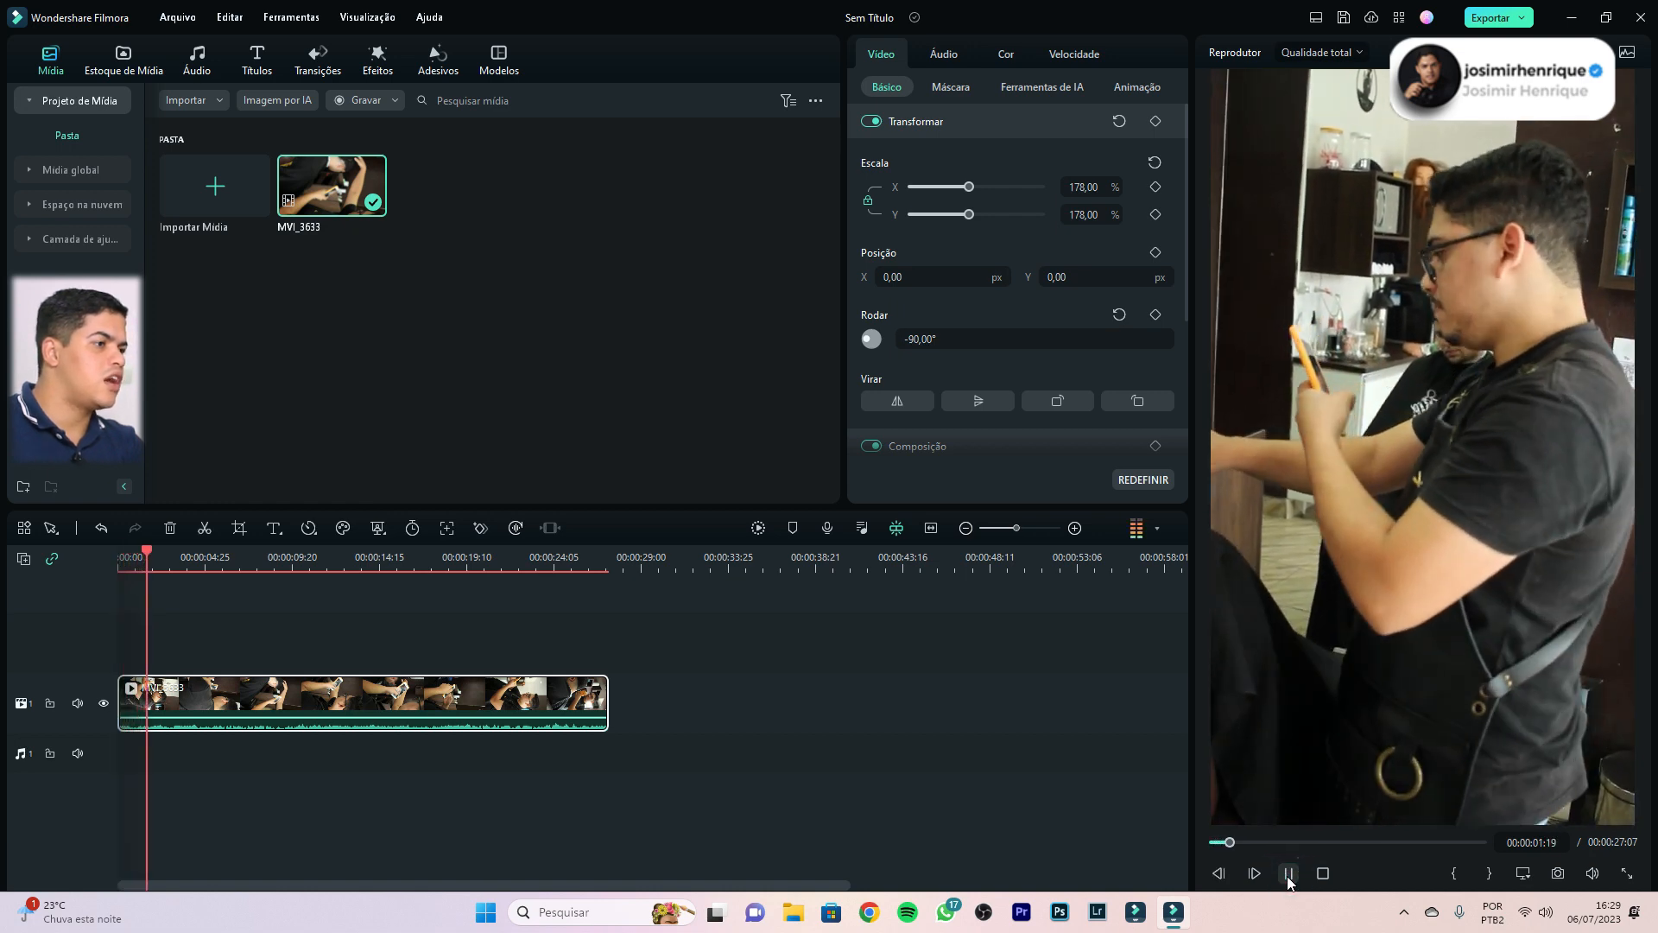
pyautogui.click(1287, 873)
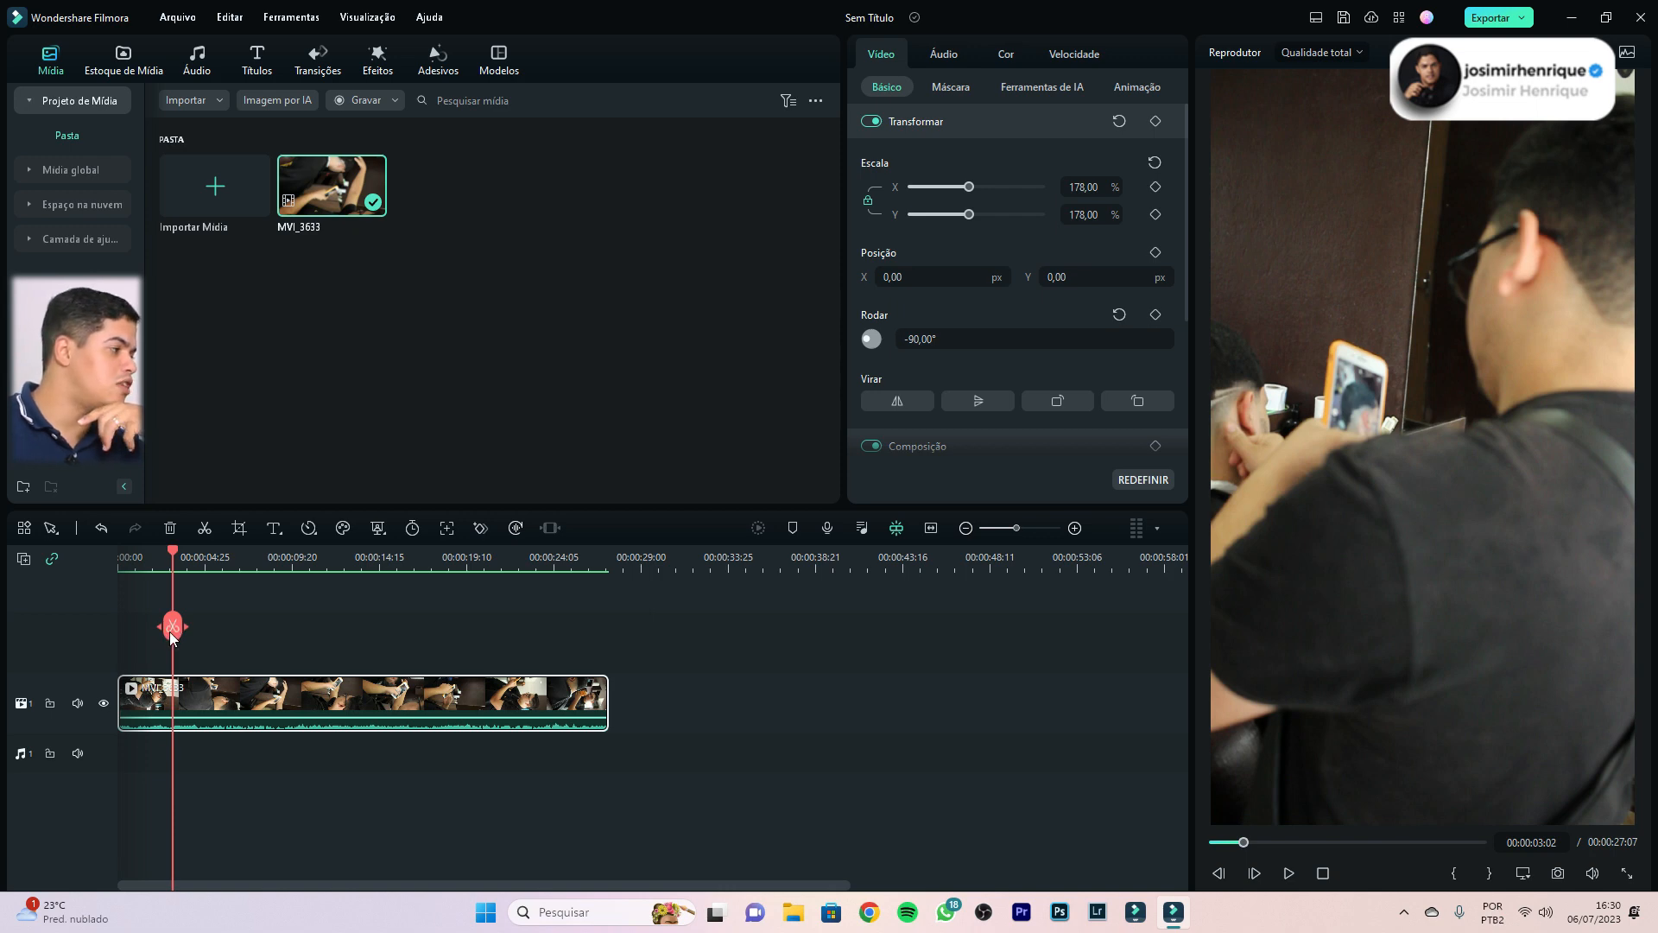
# Split the selected clip at 00:00:03:02, and undo the split
pyautogui.click(199, 778)
pyautogui.click(205, 695)
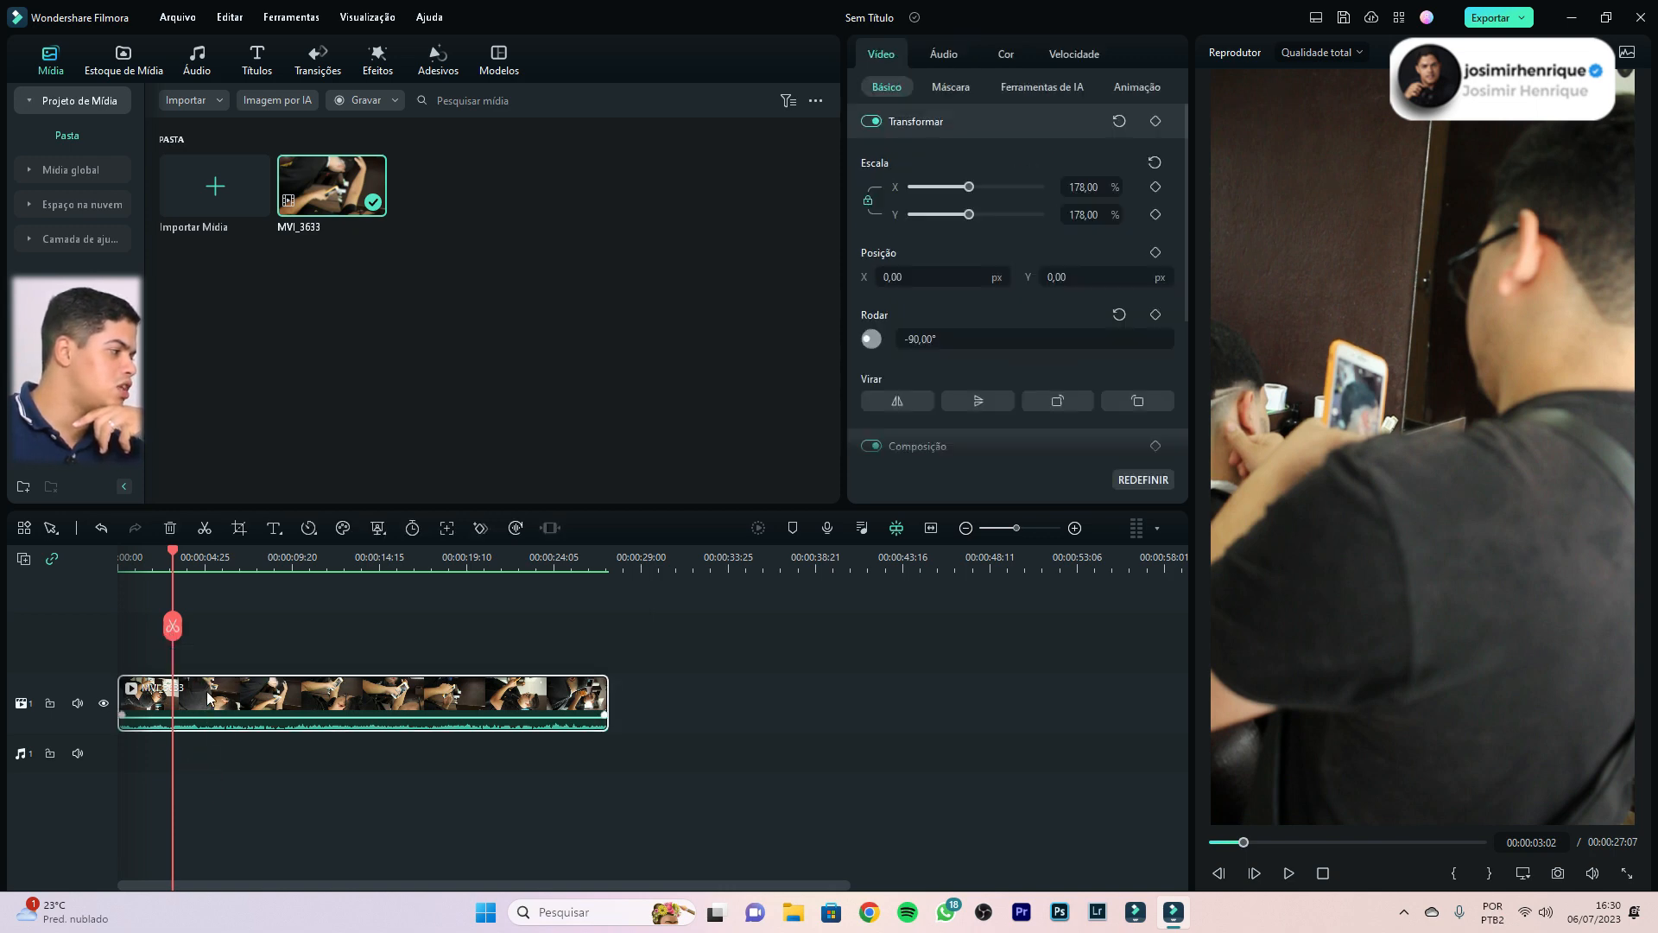
pyautogui.click(172, 625)
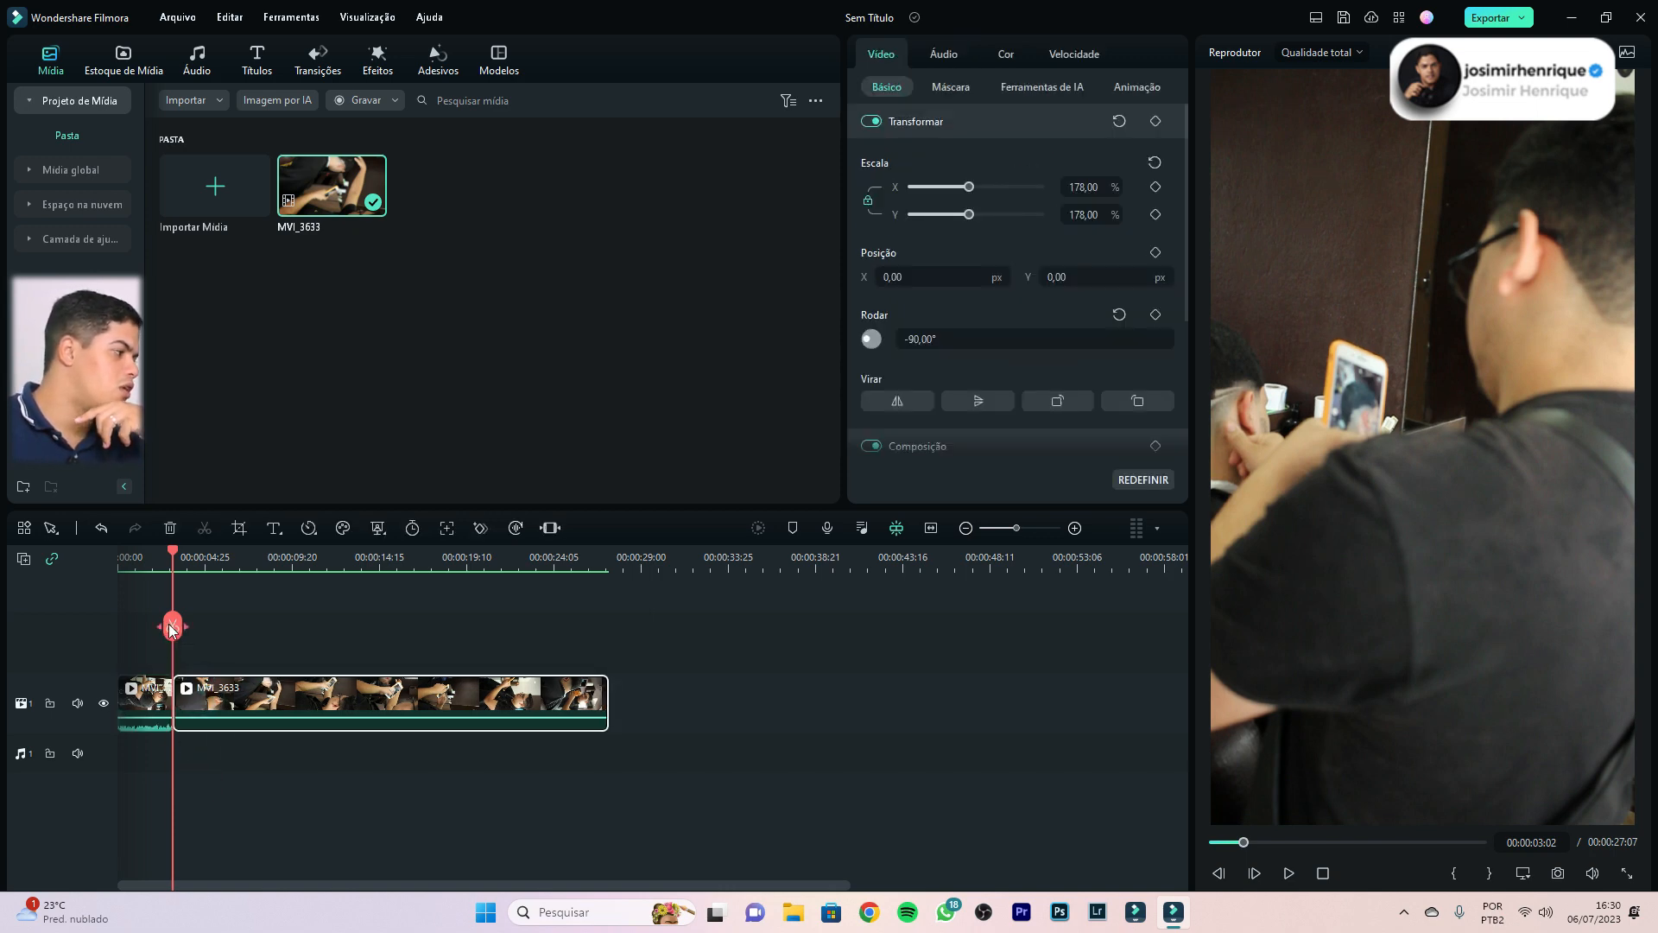
pyautogui.click(197, 782)
pyautogui.hotkey('ctrl', 'z')
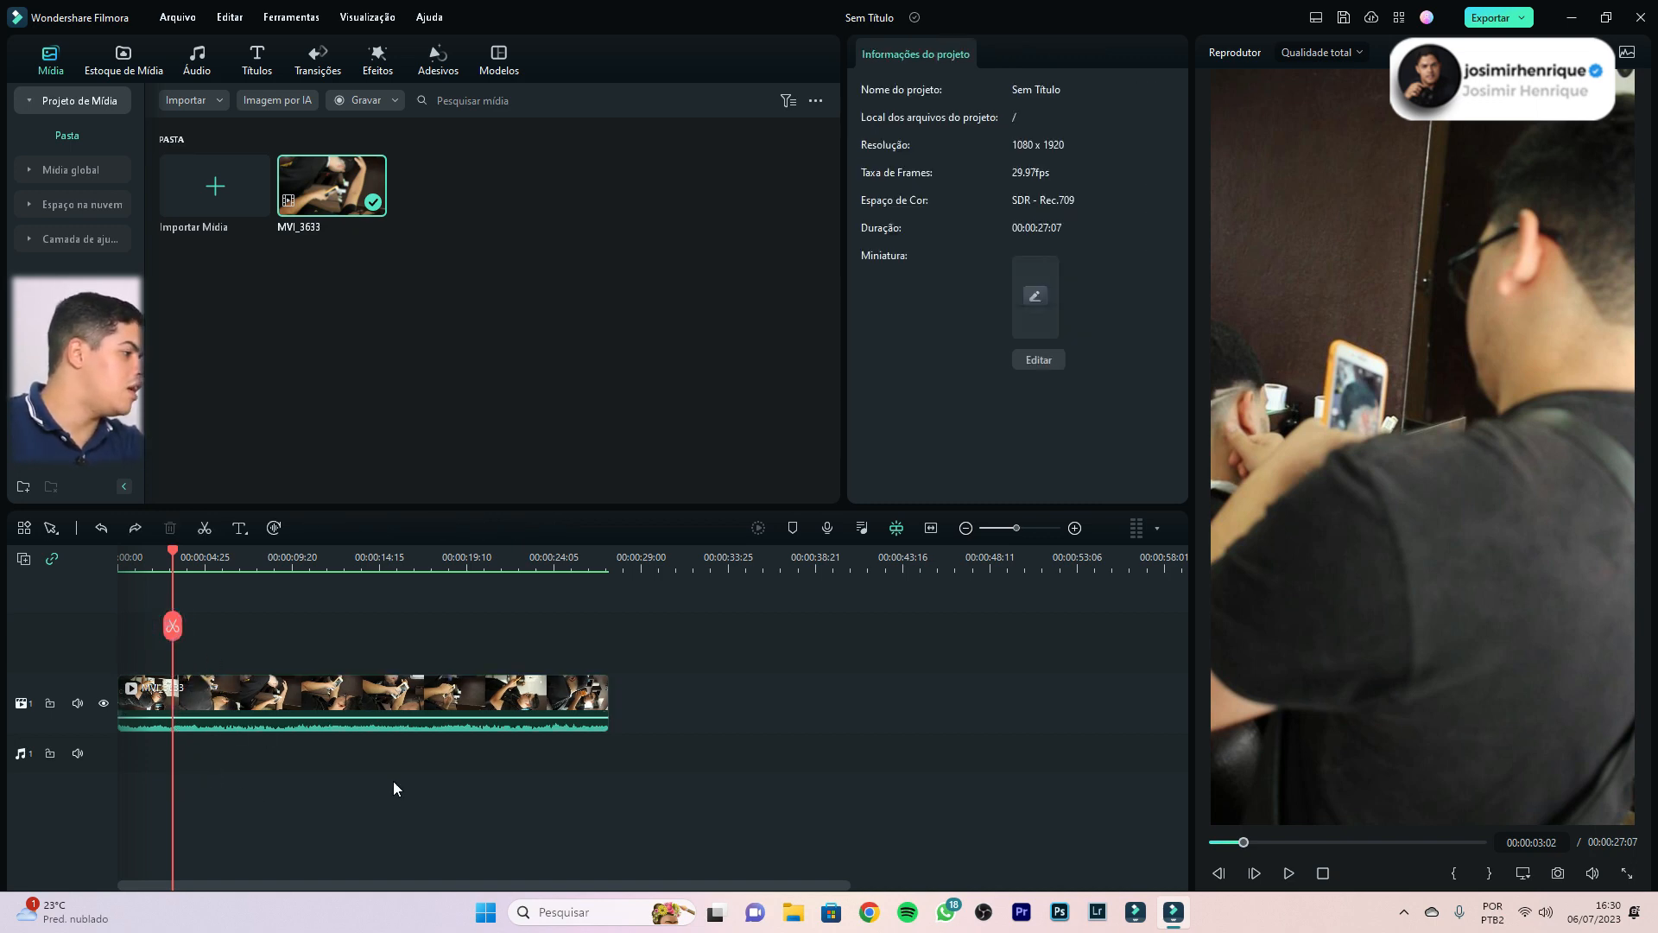
# Add a second copy of MVI_3633 on a track above the first clip, keeping the project settings at 1080 x 1920 29.97fps
pyautogui.click(210, 703)
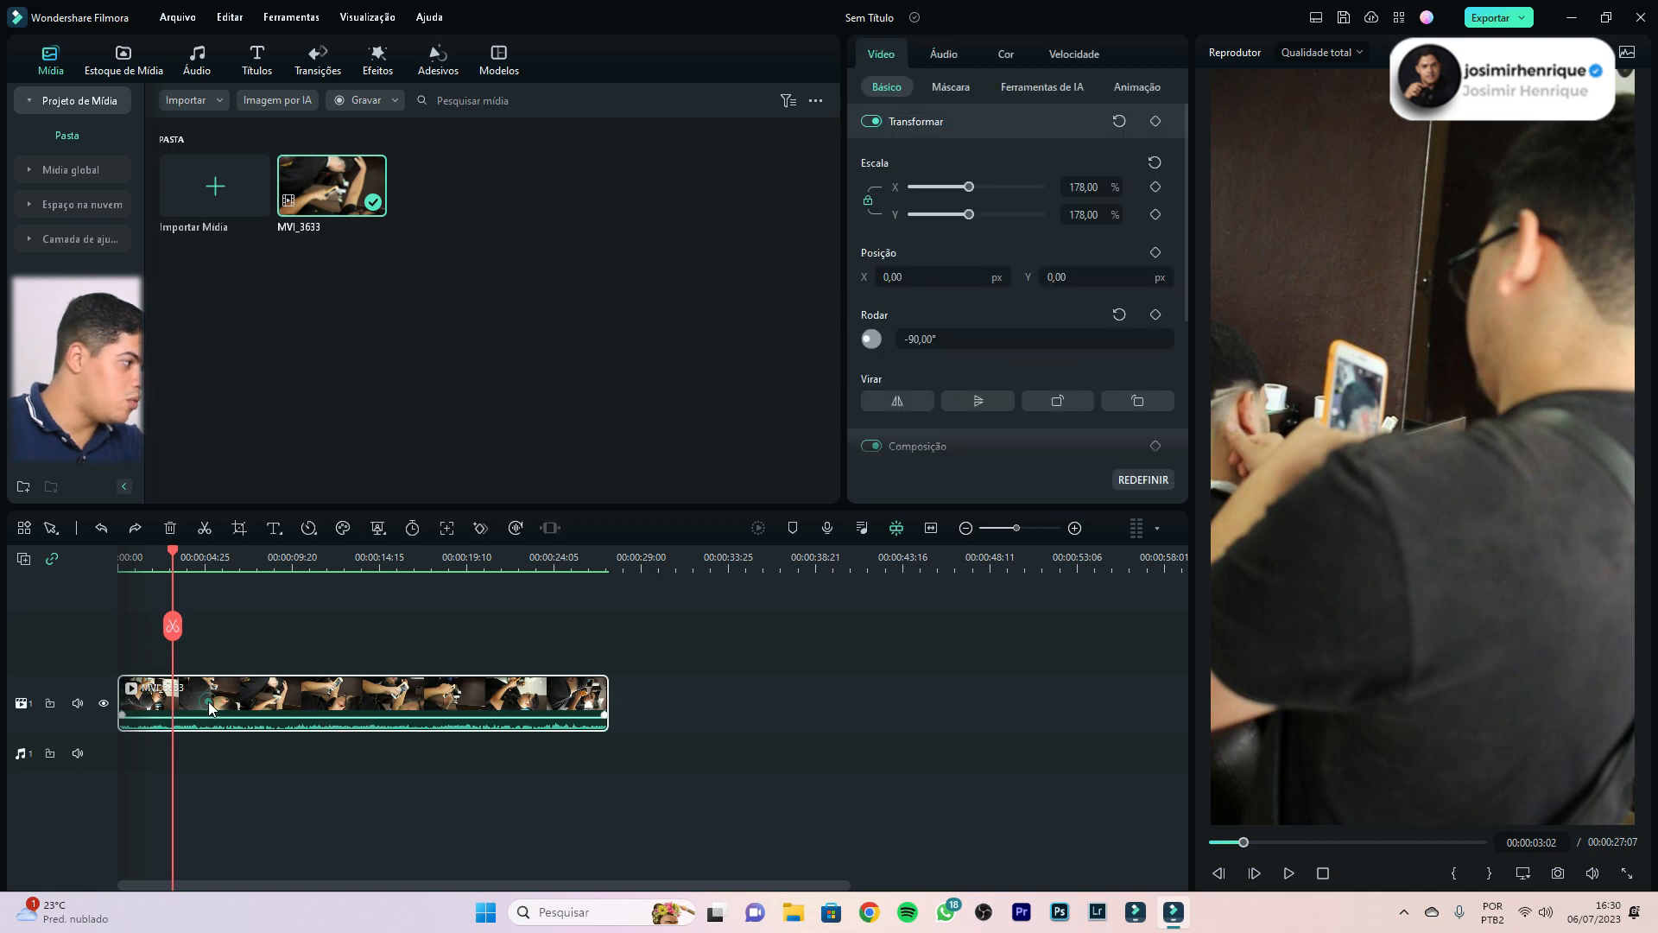
pyautogui.click(185, 774)
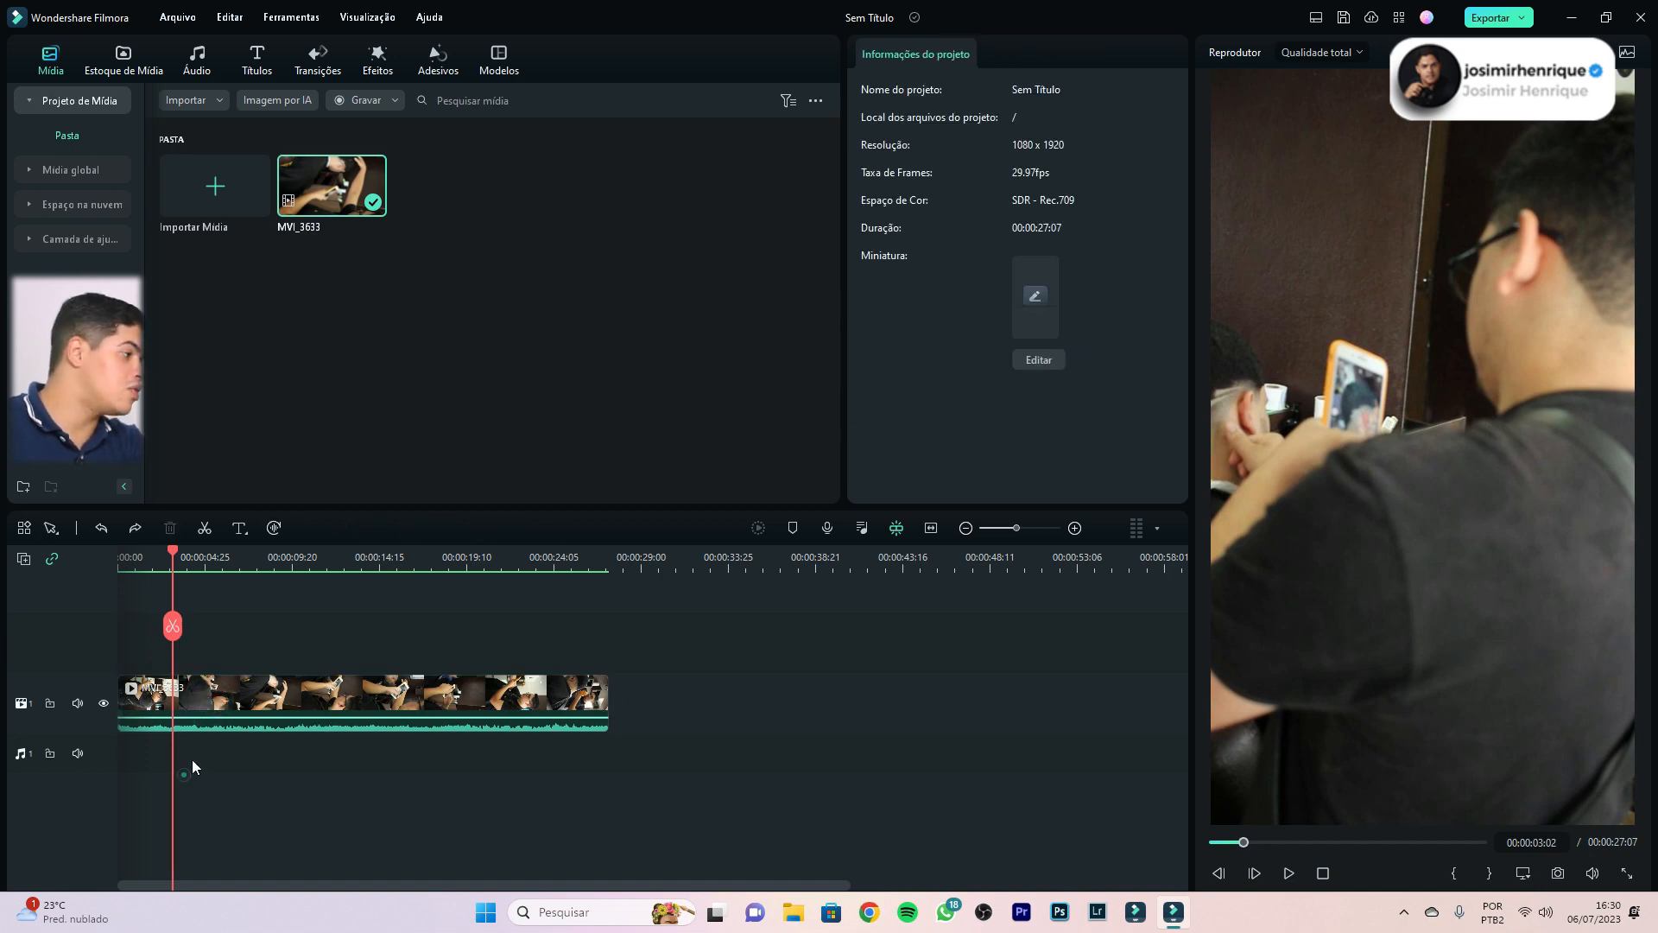
pyautogui.moveTo(332, 185); pyautogui.dragTo(144, 650)
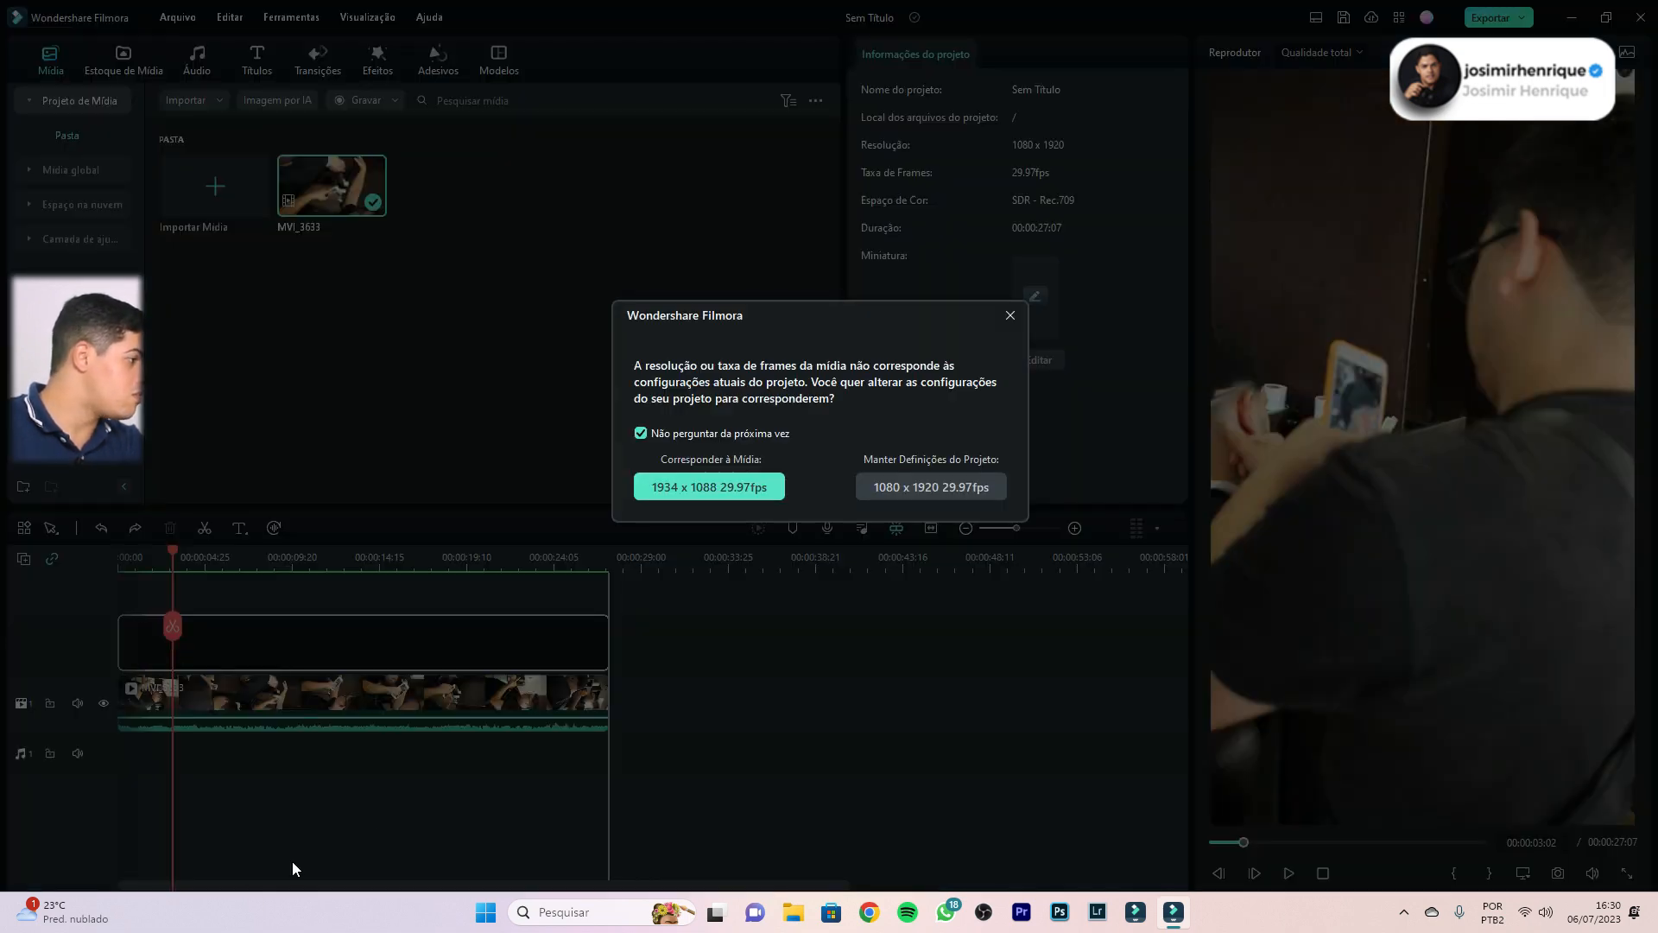
pyautogui.click(911, 498)
pyautogui.click(254, 804)
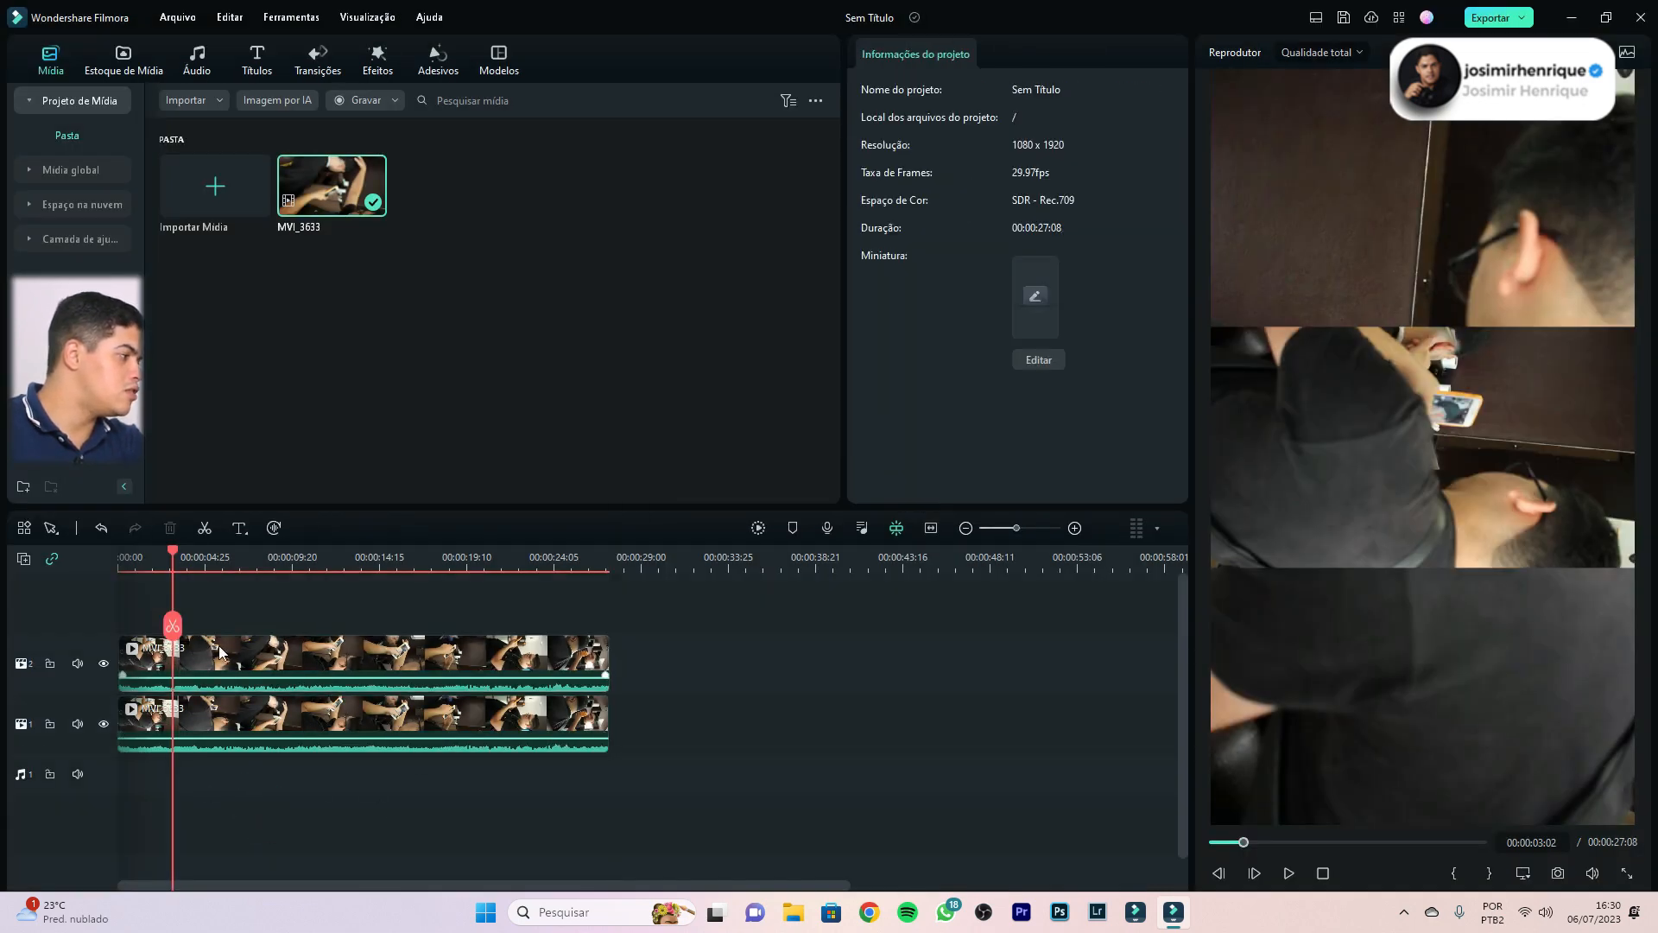
pyautogui.click(198, 671)
pyautogui.click(238, 834)
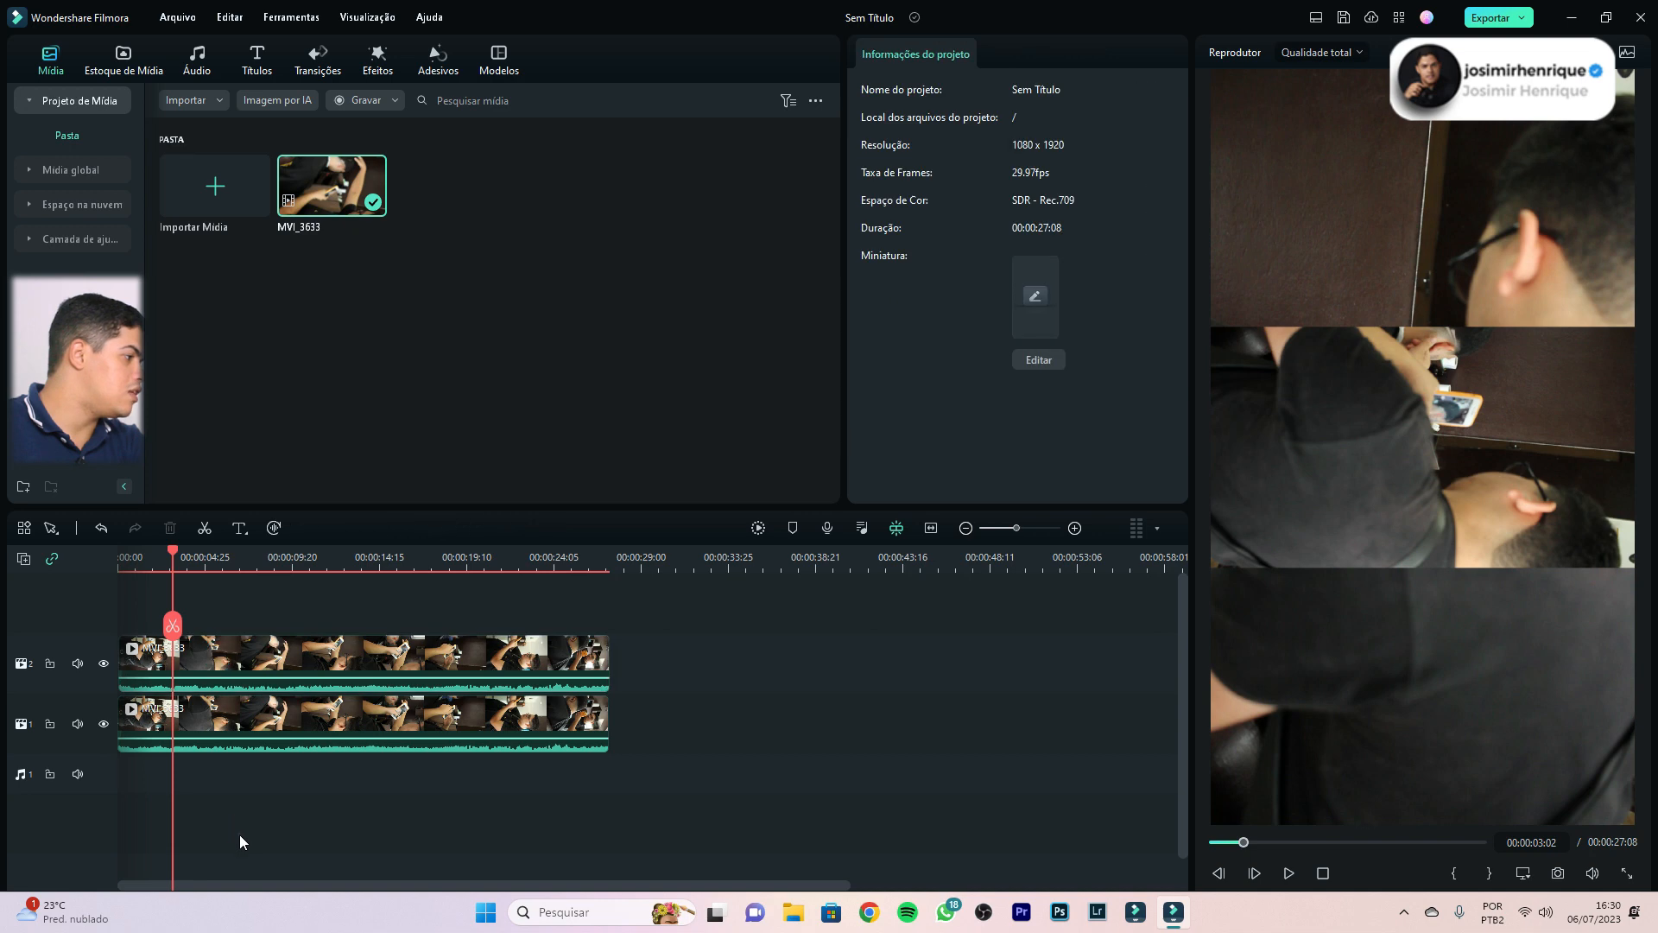
# Try splitting both stacked clips at 00:00:03:02 and shifting the lower track's second piece, and undo these changes
pyautogui.click(172, 621)
pyautogui.moveTo(173, 622); pyautogui.dragTo(243, 628)
pyautogui.moveTo(246, 722); pyautogui.dragTo(299, 717)
pyautogui.hotkey('ctrl', 'z')
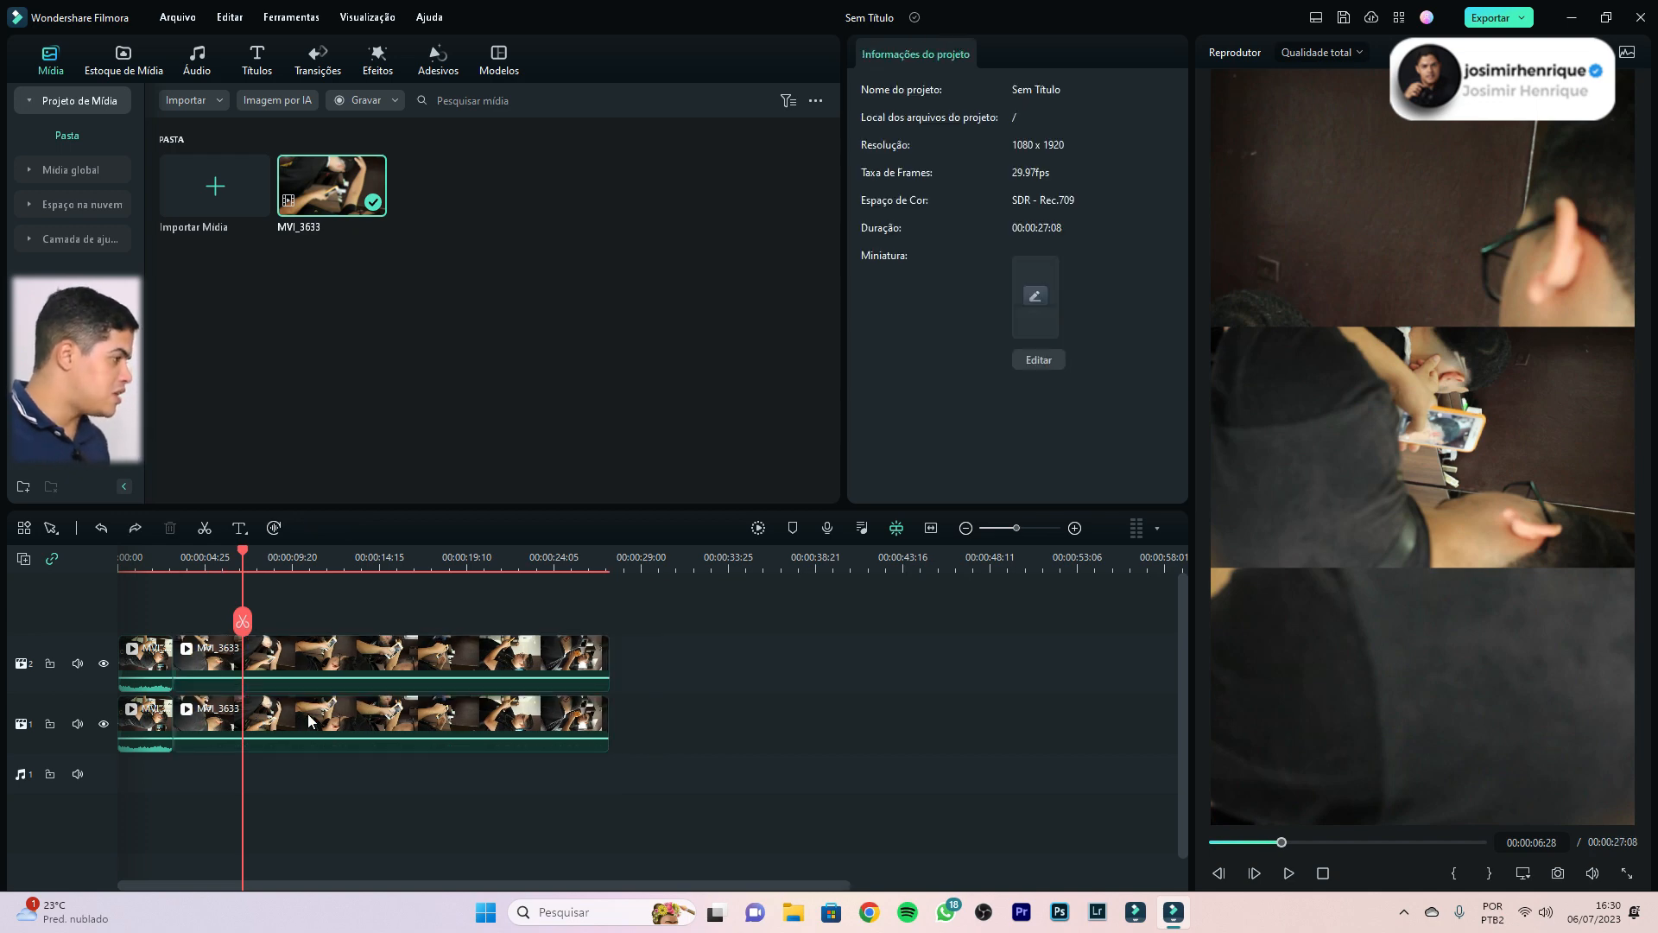
pyautogui.hotkey('ctrl', 'z')
# Split only the upper clip at 00:00:06:28, and undo both the split and the insertion of the second clip
pyautogui.click(281, 661)
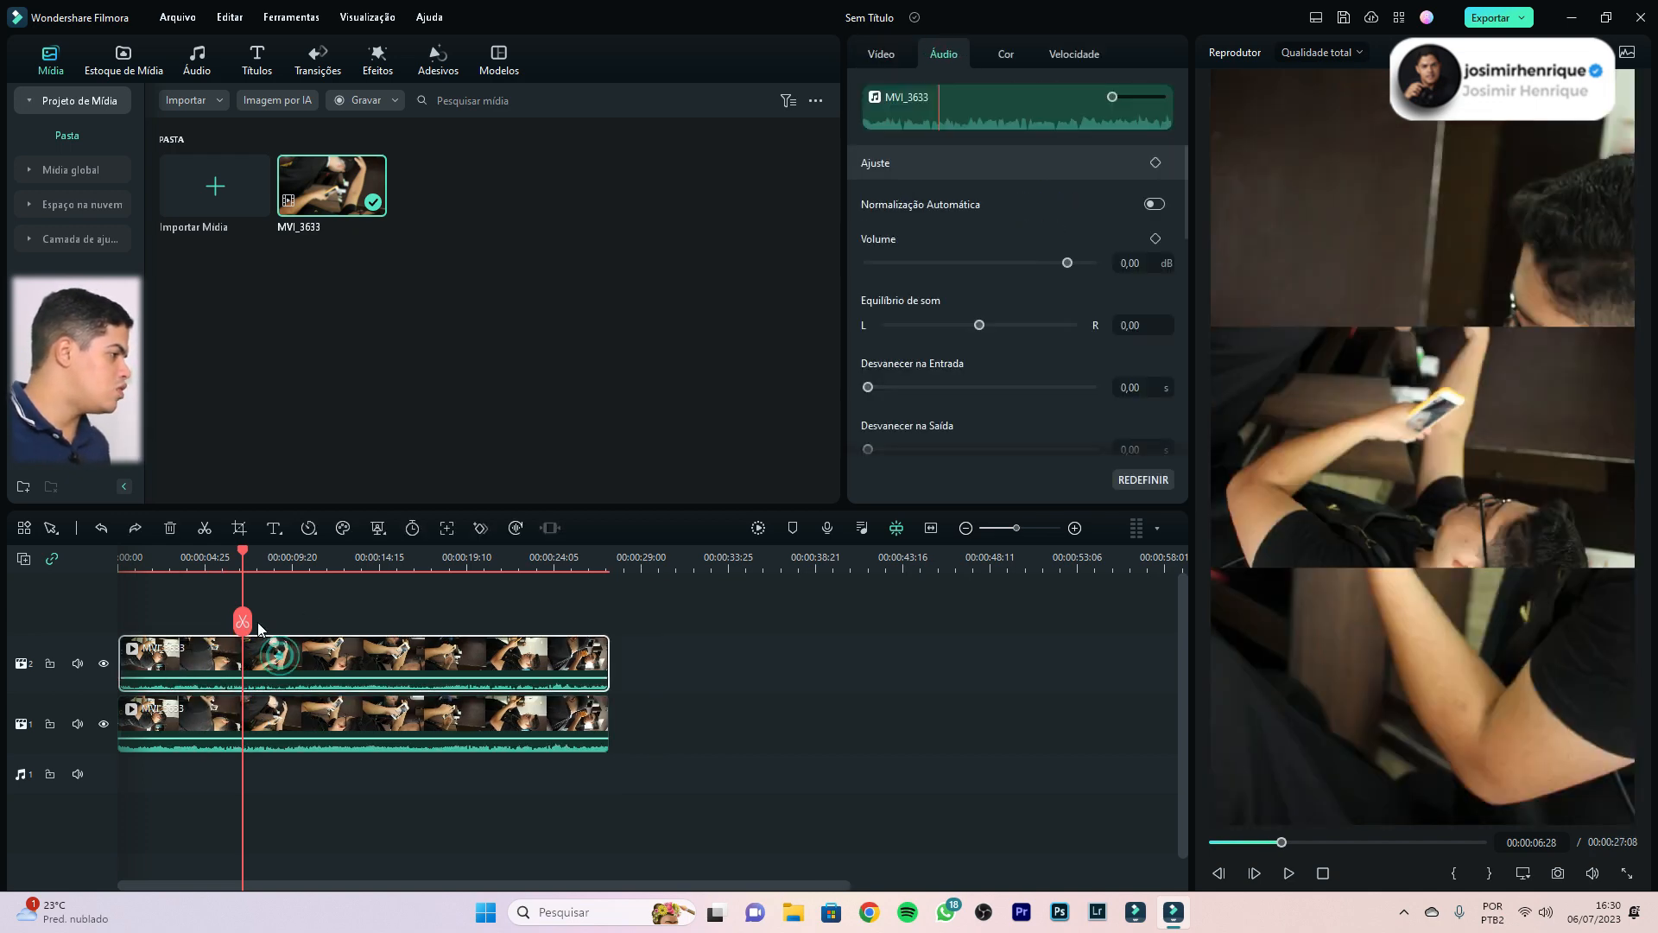
pyautogui.click(243, 620)
pyautogui.moveTo(243, 620); pyautogui.dragTo(168, 629)
pyautogui.hotkey('ctrl', 'z')
pyautogui.hotkey('ctrl', 'z')
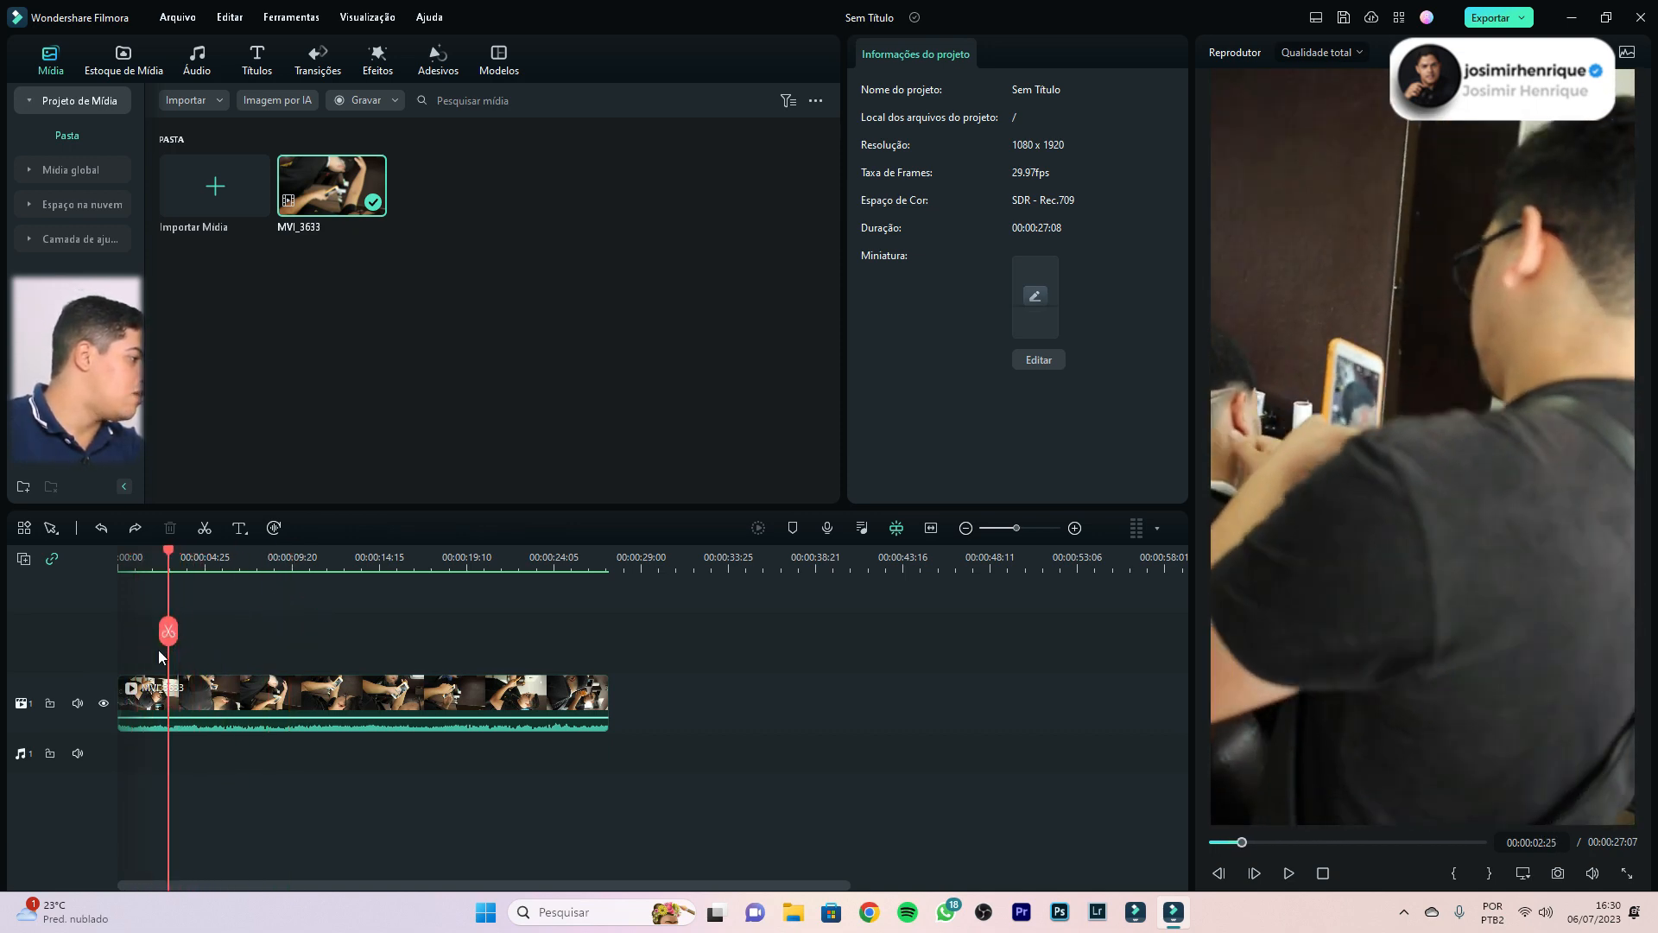
# Split the clip at 00:00:02:25 twice, undoing the split each time
pyautogui.click(180, 691)
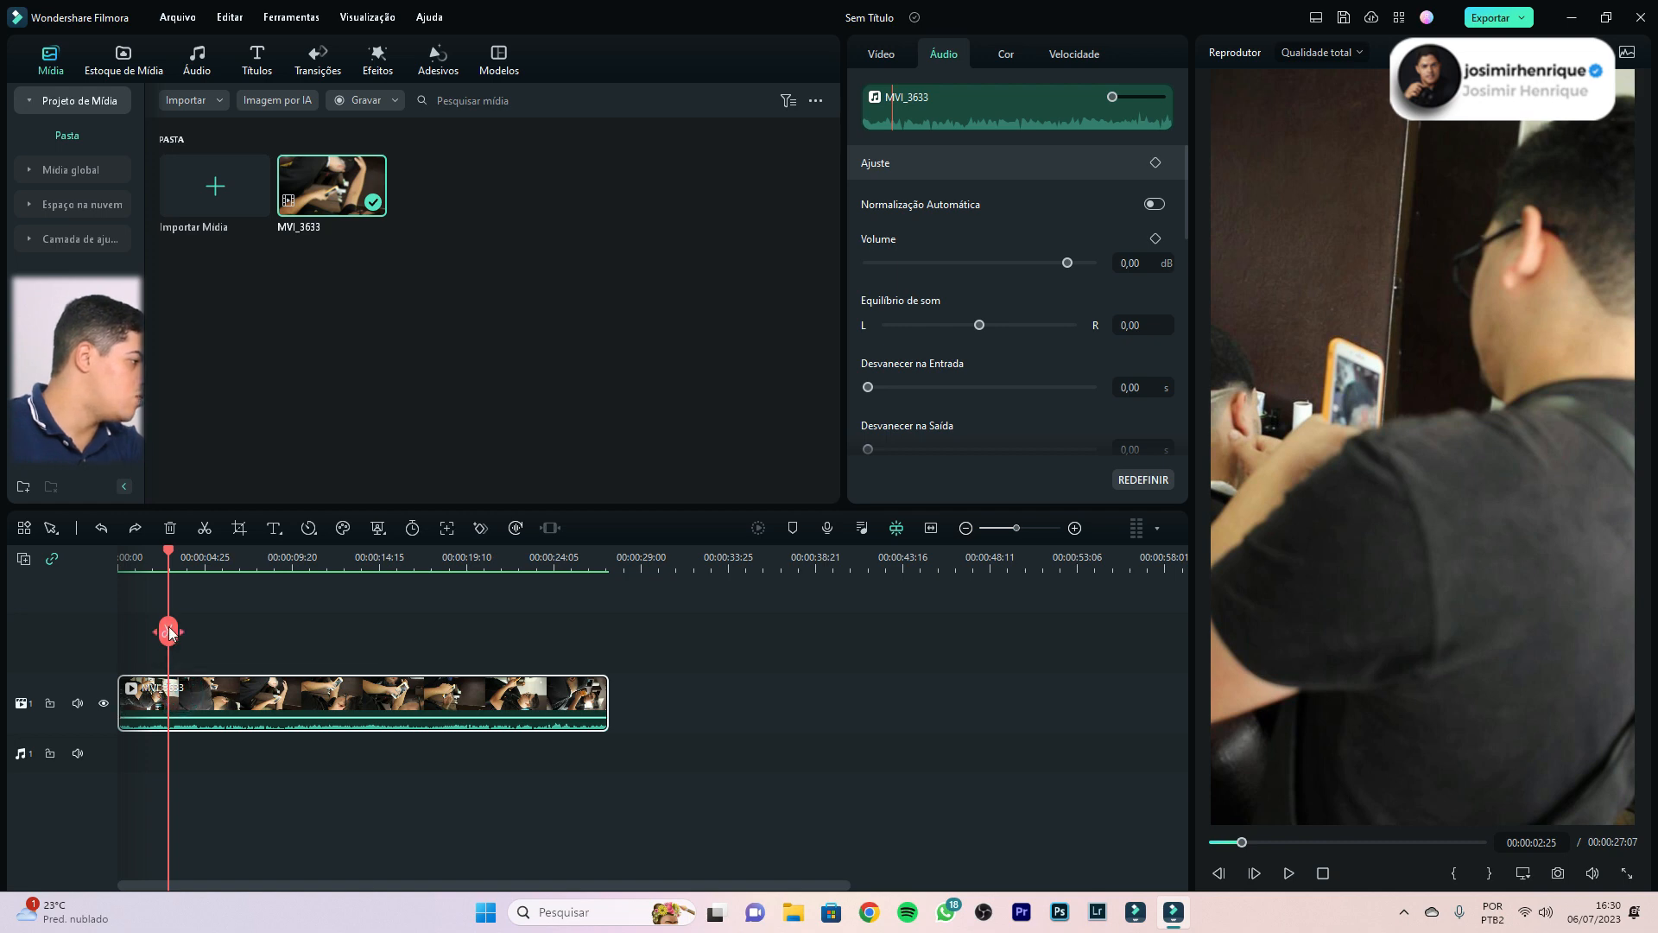
pyautogui.click(168, 632)
pyautogui.click(204, 627)
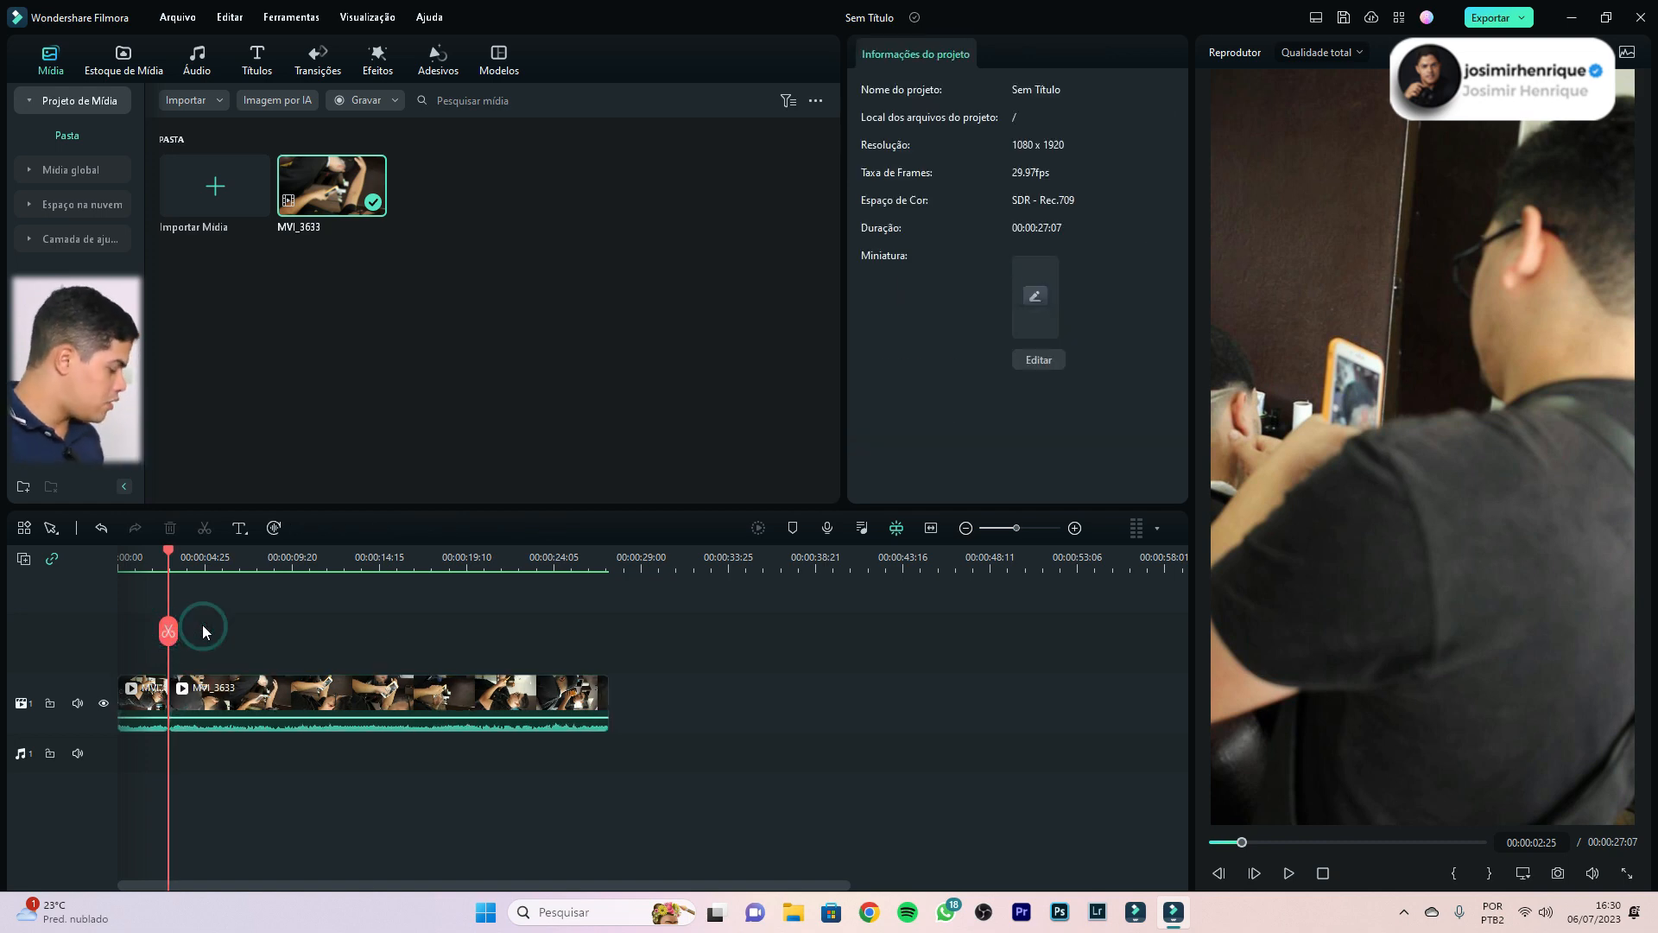
pyautogui.hotkey('ctrl', 'z')
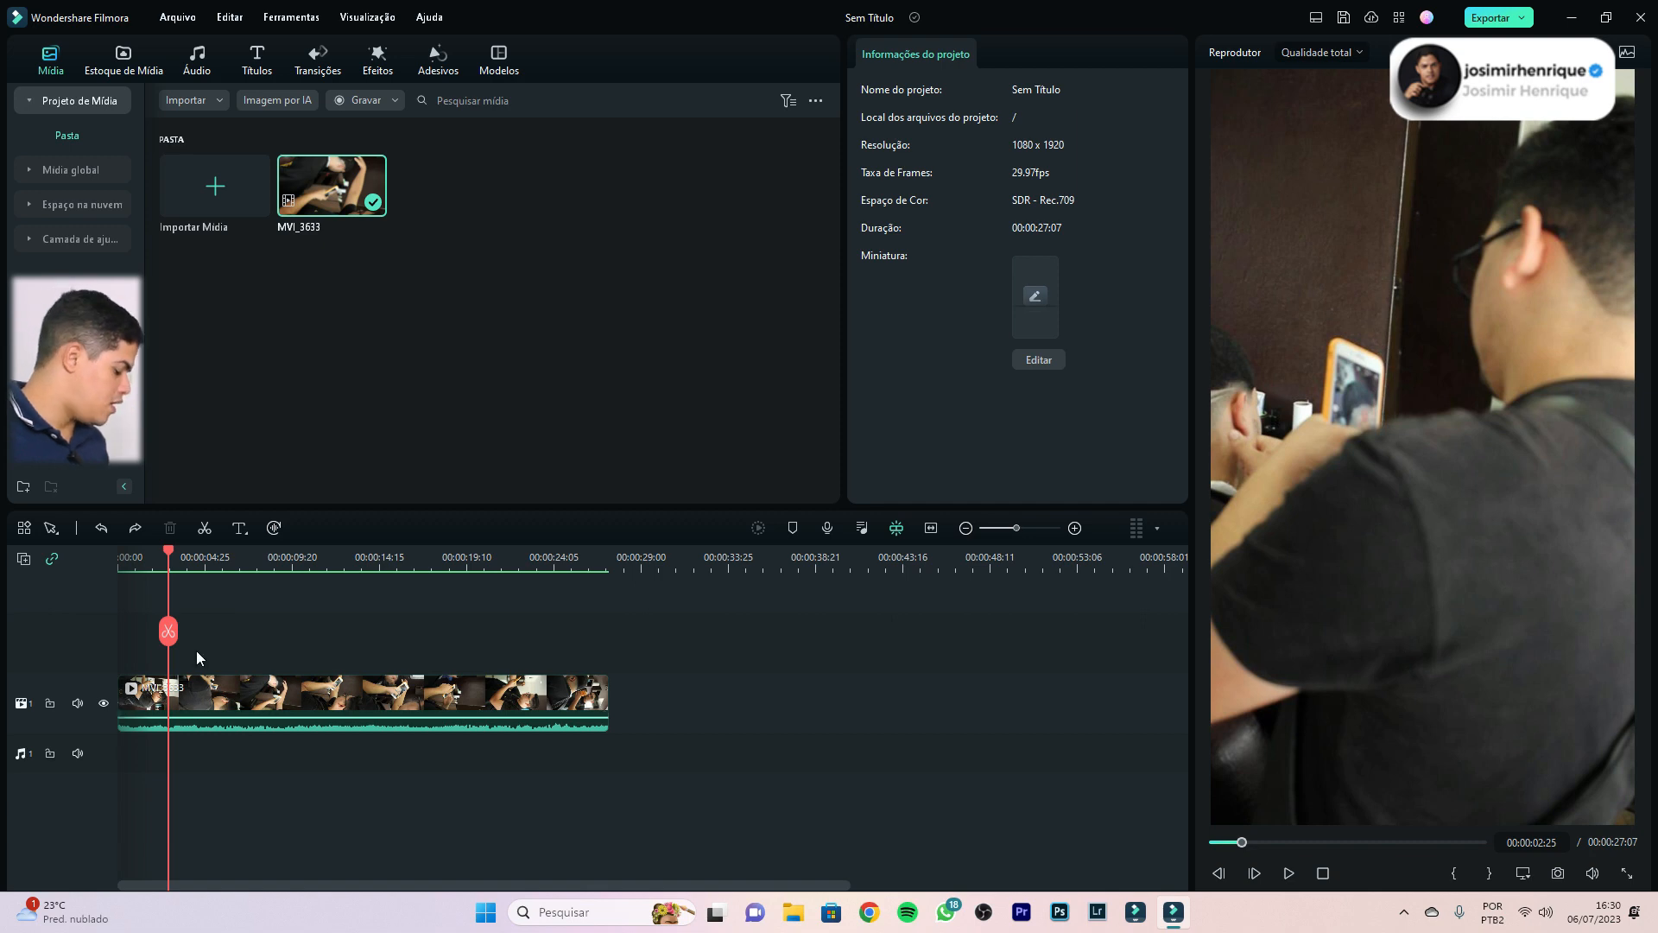
pyautogui.click(247, 693)
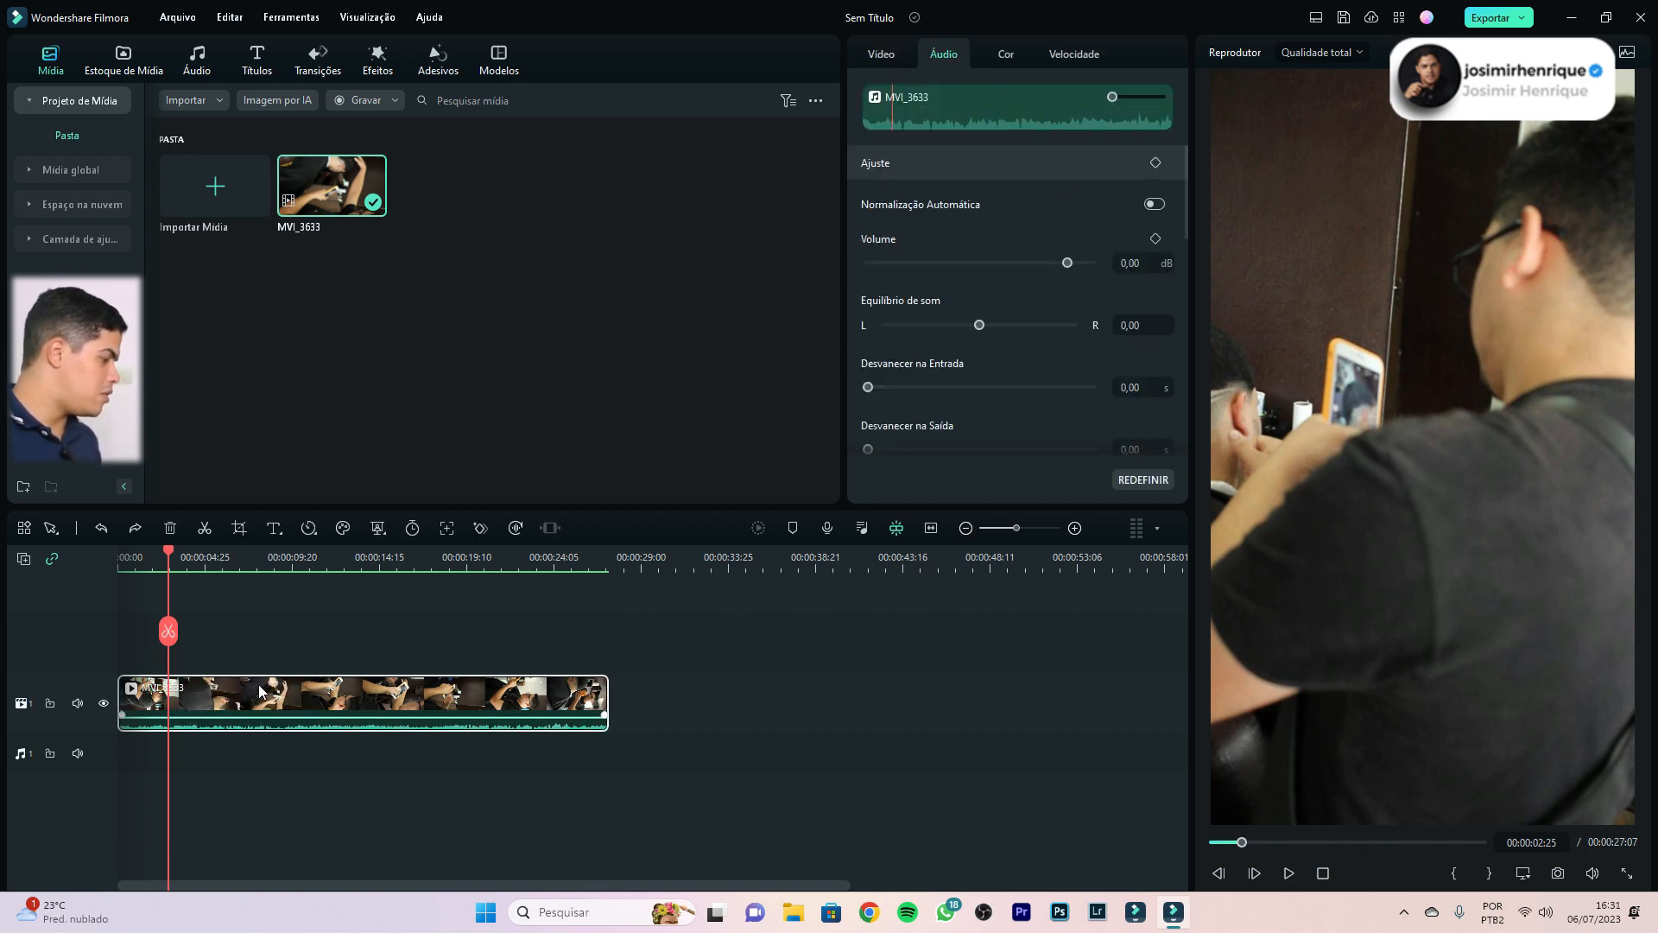
pyautogui.hotkey('ctrl', 'y')
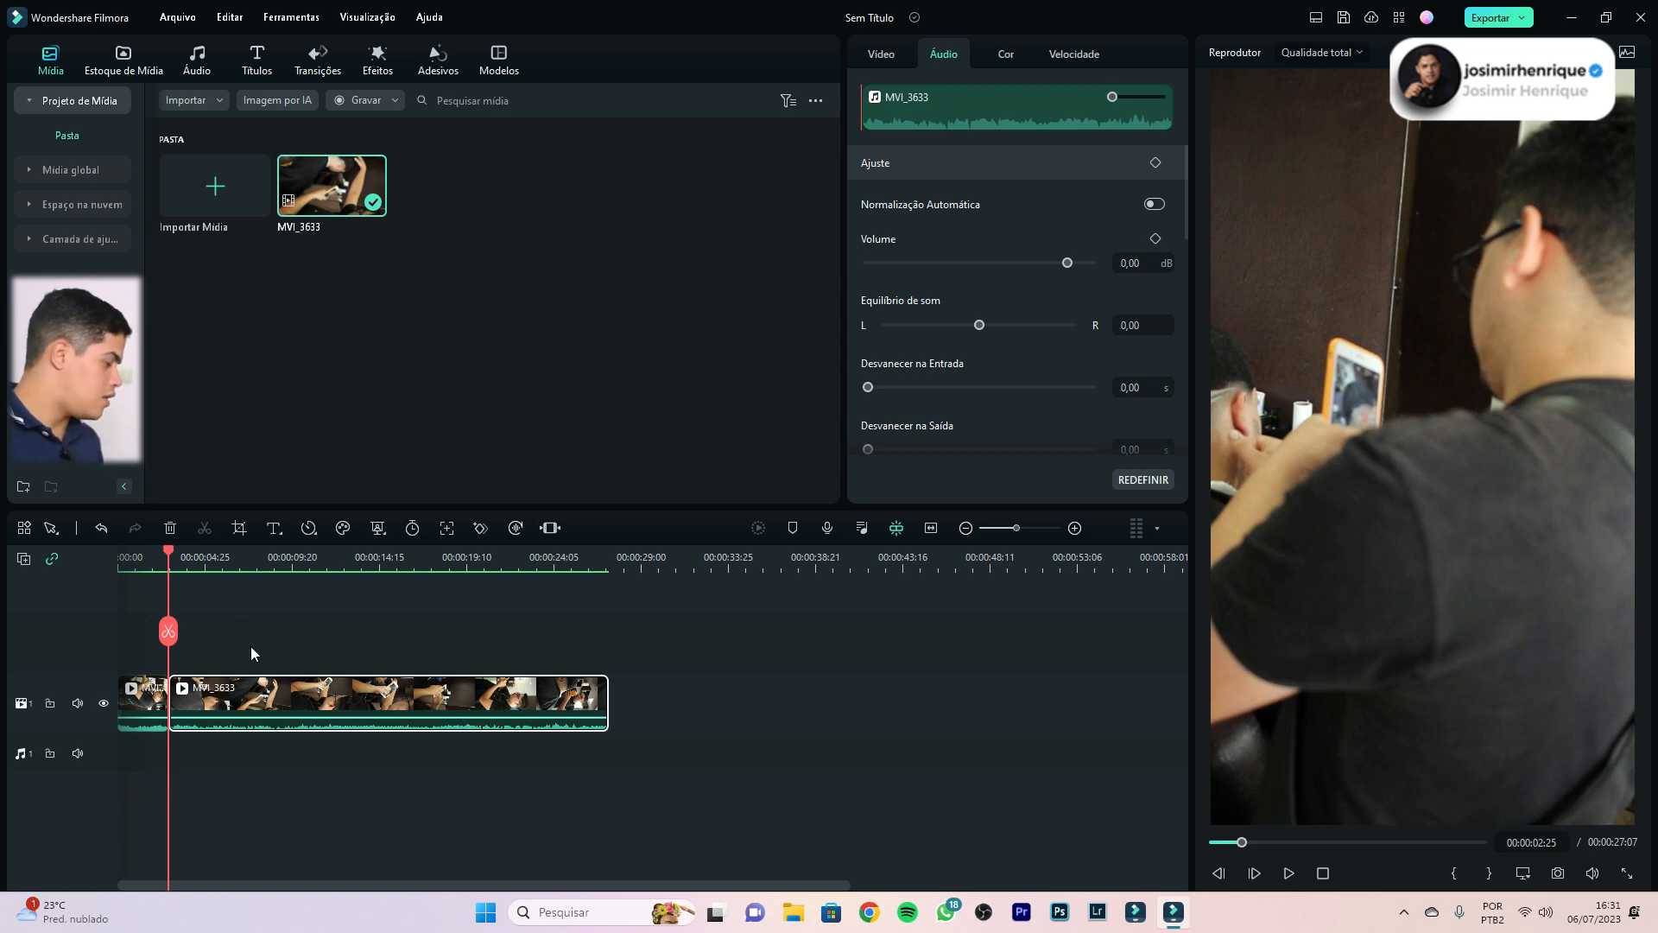
pyautogui.hotkey('ctrl', 'z')
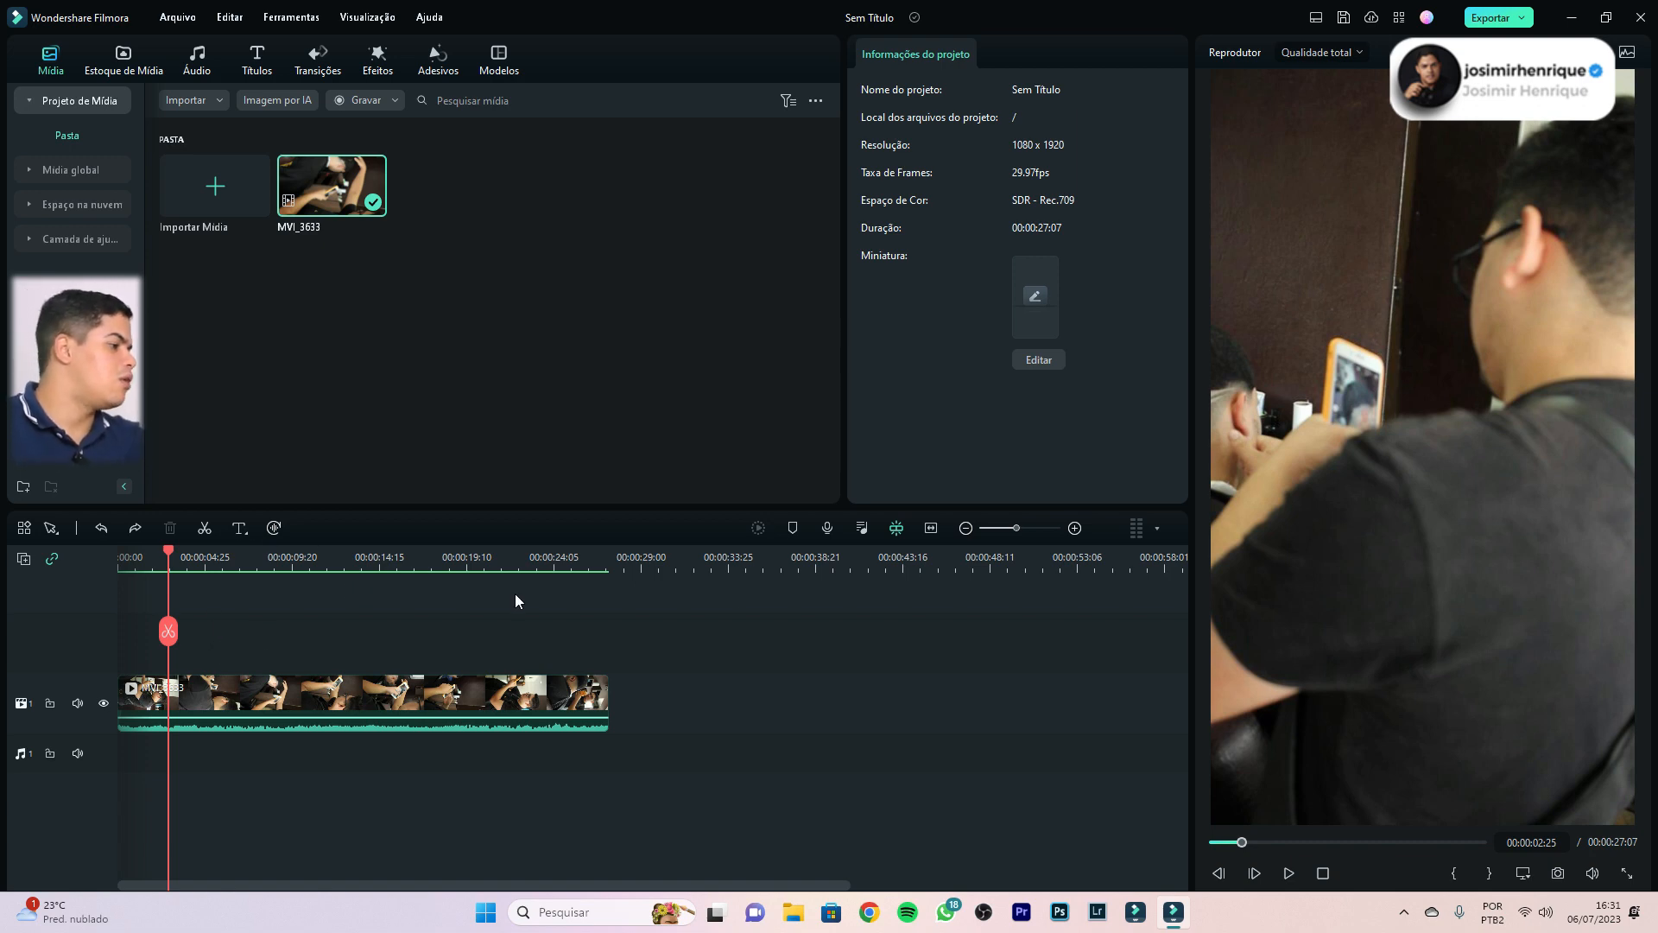
# Show the clip's basic video properties and add a Transform keyframe at 00:00:10:27
pyautogui.click(270, 557)
pyautogui.click(280, 555)
pyautogui.moveTo(287, 549); pyautogui.dragTo(300, 551)
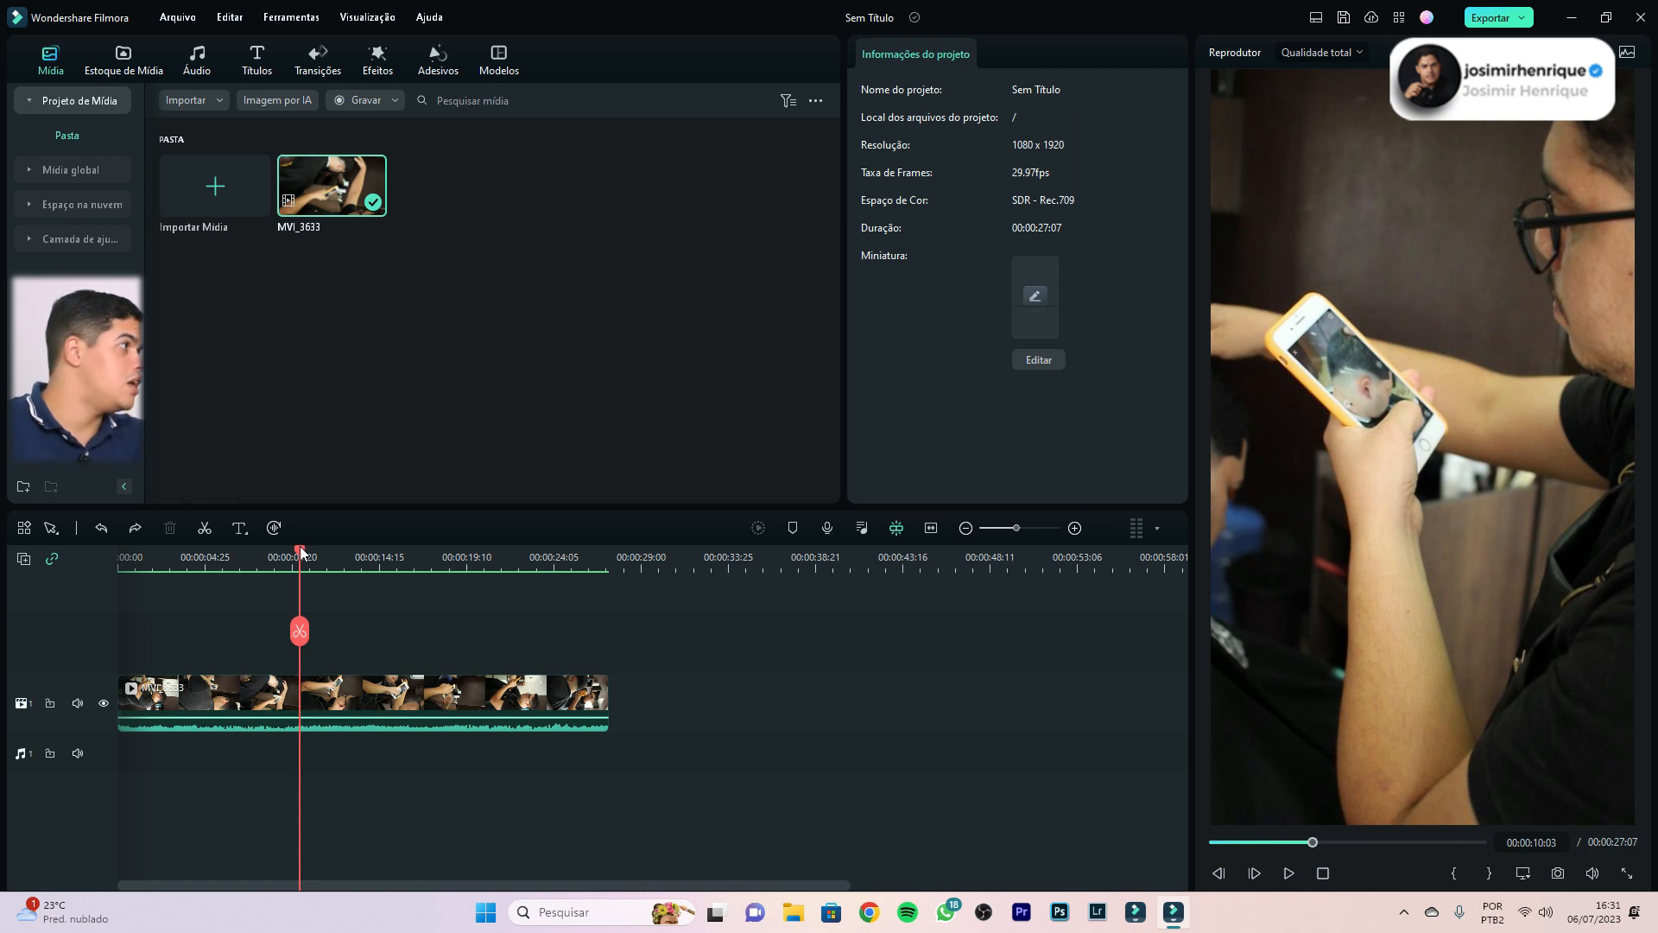
pyautogui.click(260, 701)
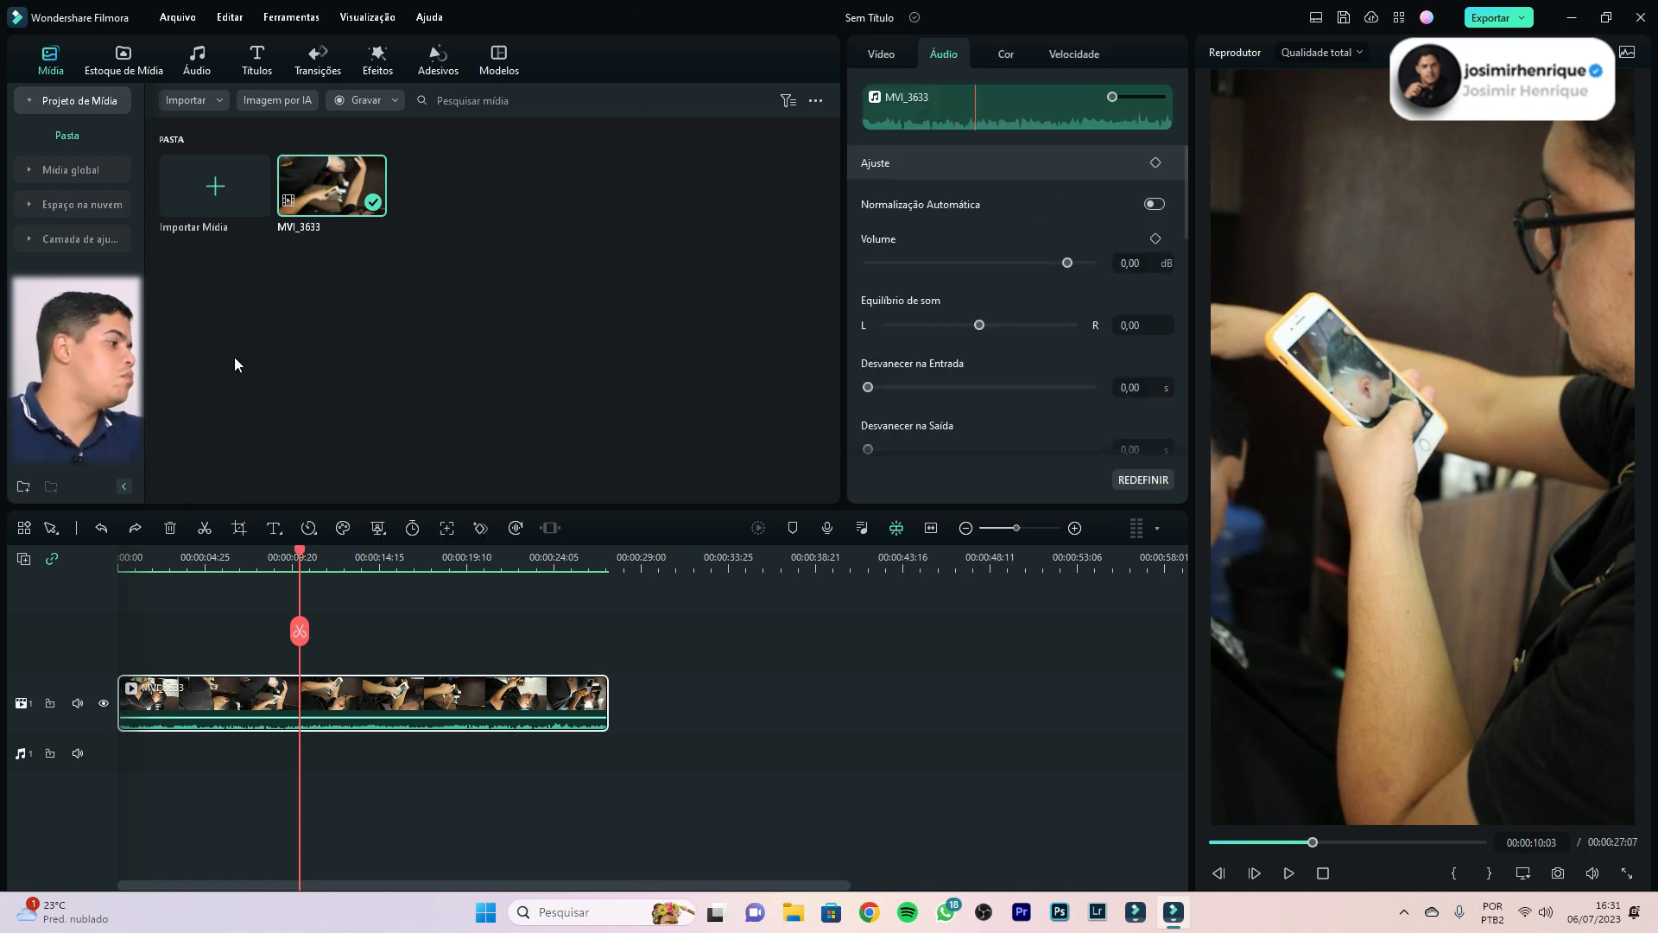
pyautogui.click(882, 54)
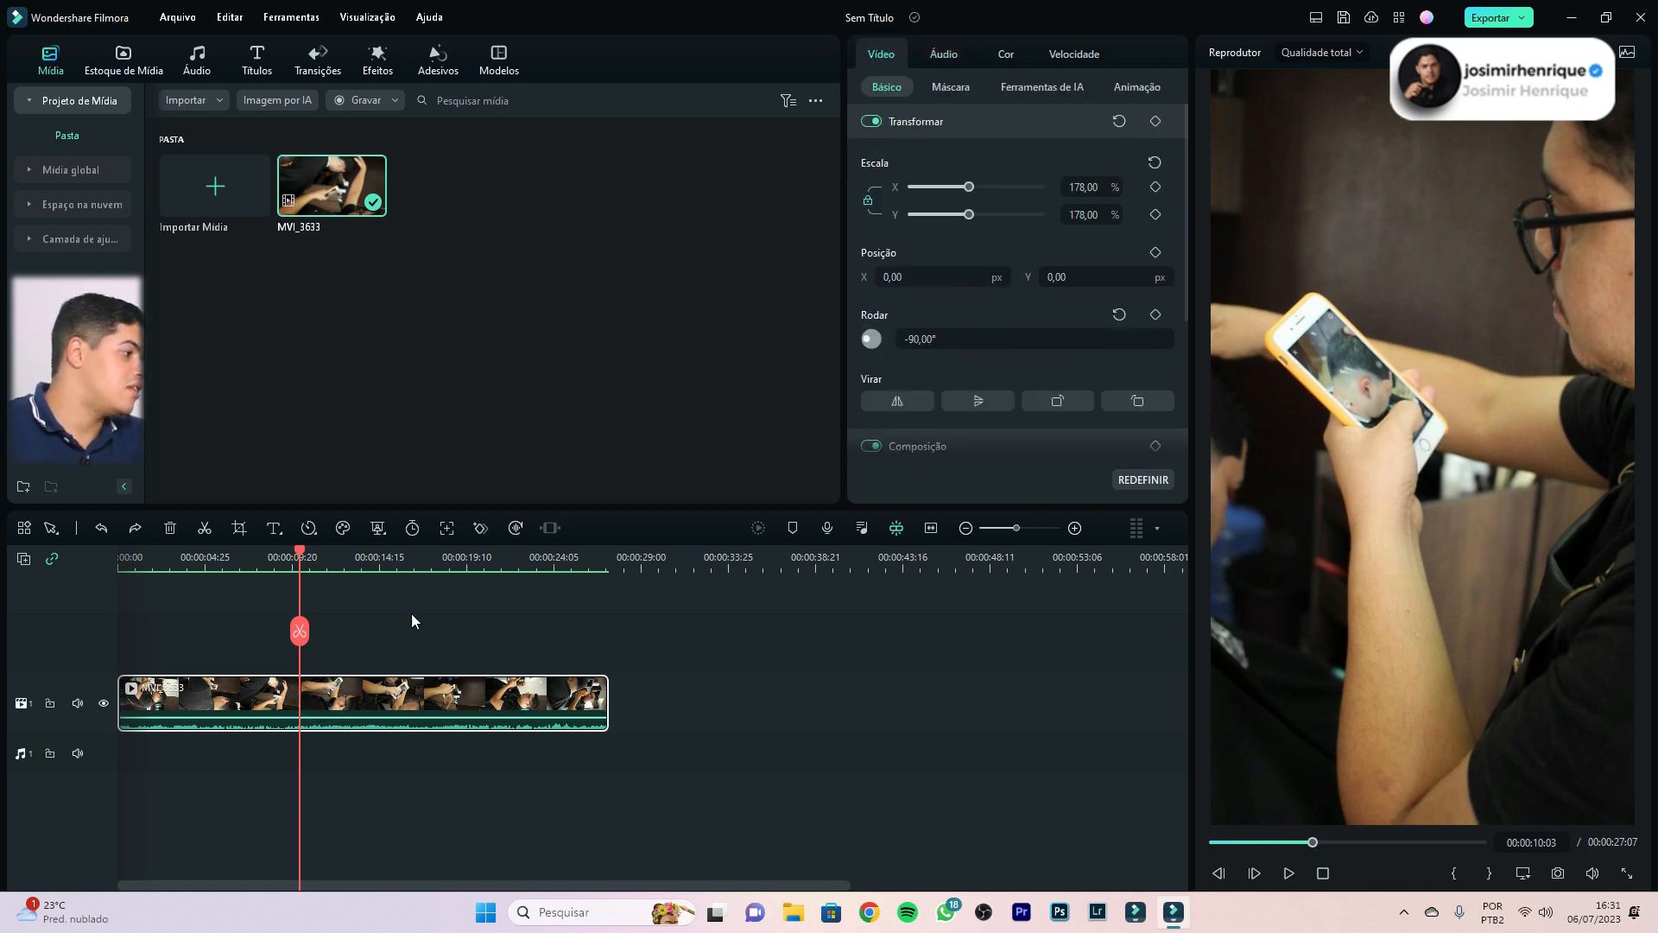
pyautogui.moveTo(302, 628)
pyautogui.mouseDown()
pyautogui.moveTo(343, 618)
pyautogui.moveTo(316, 619)
pyautogui.mouseUp()
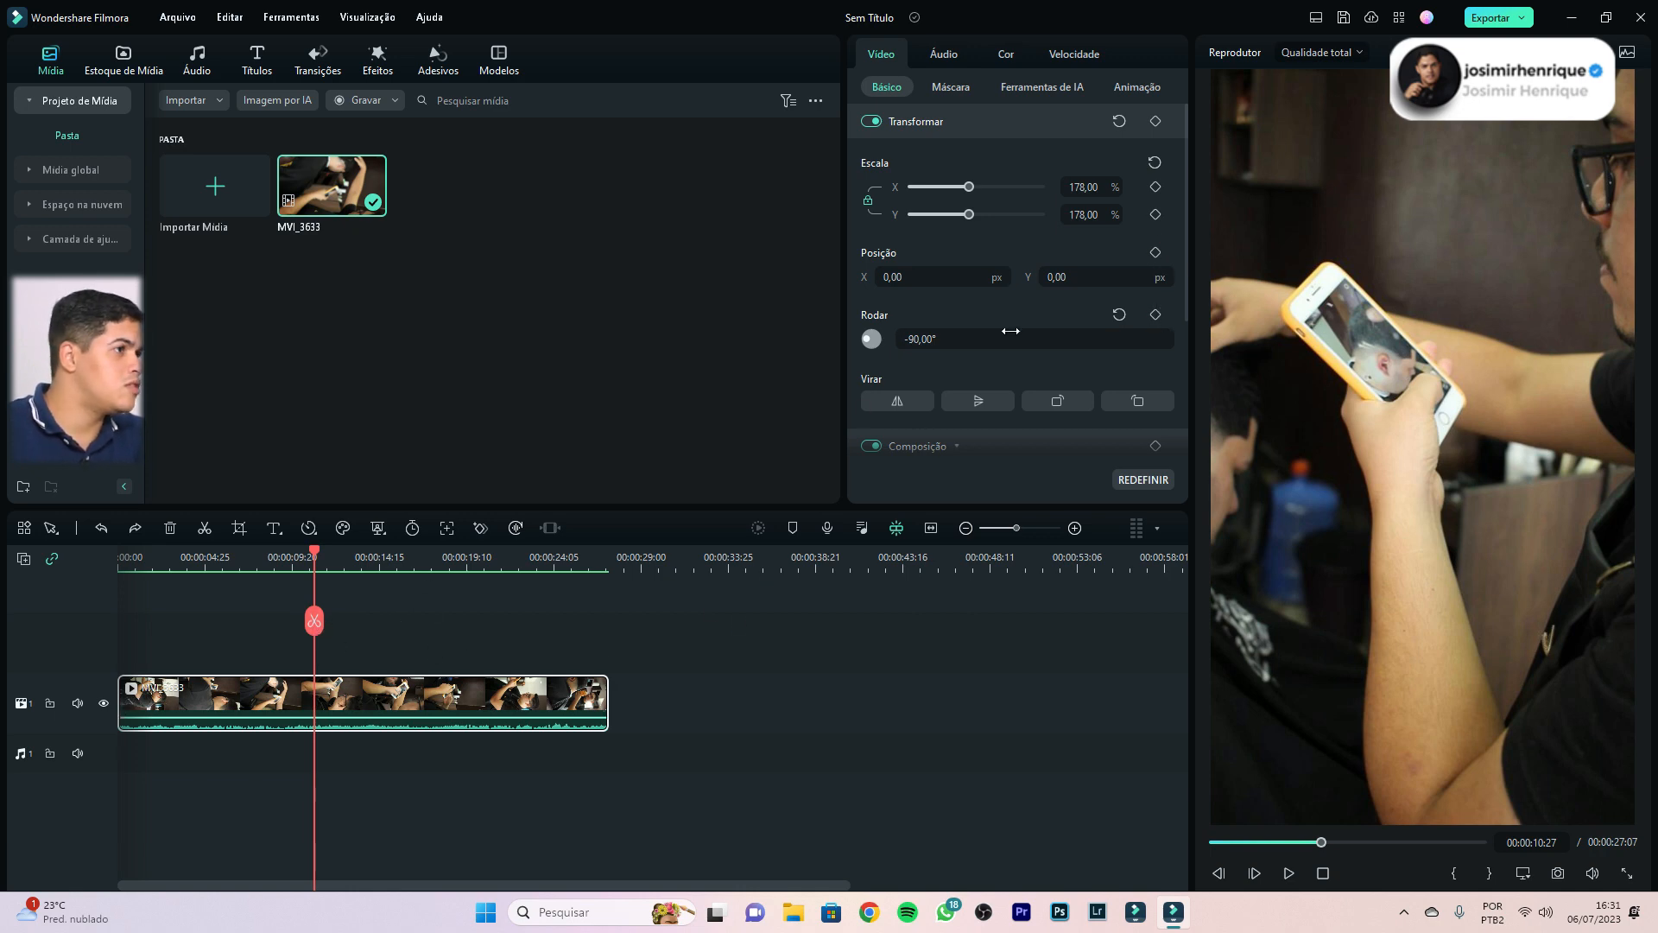
pyautogui.click(1155, 121)
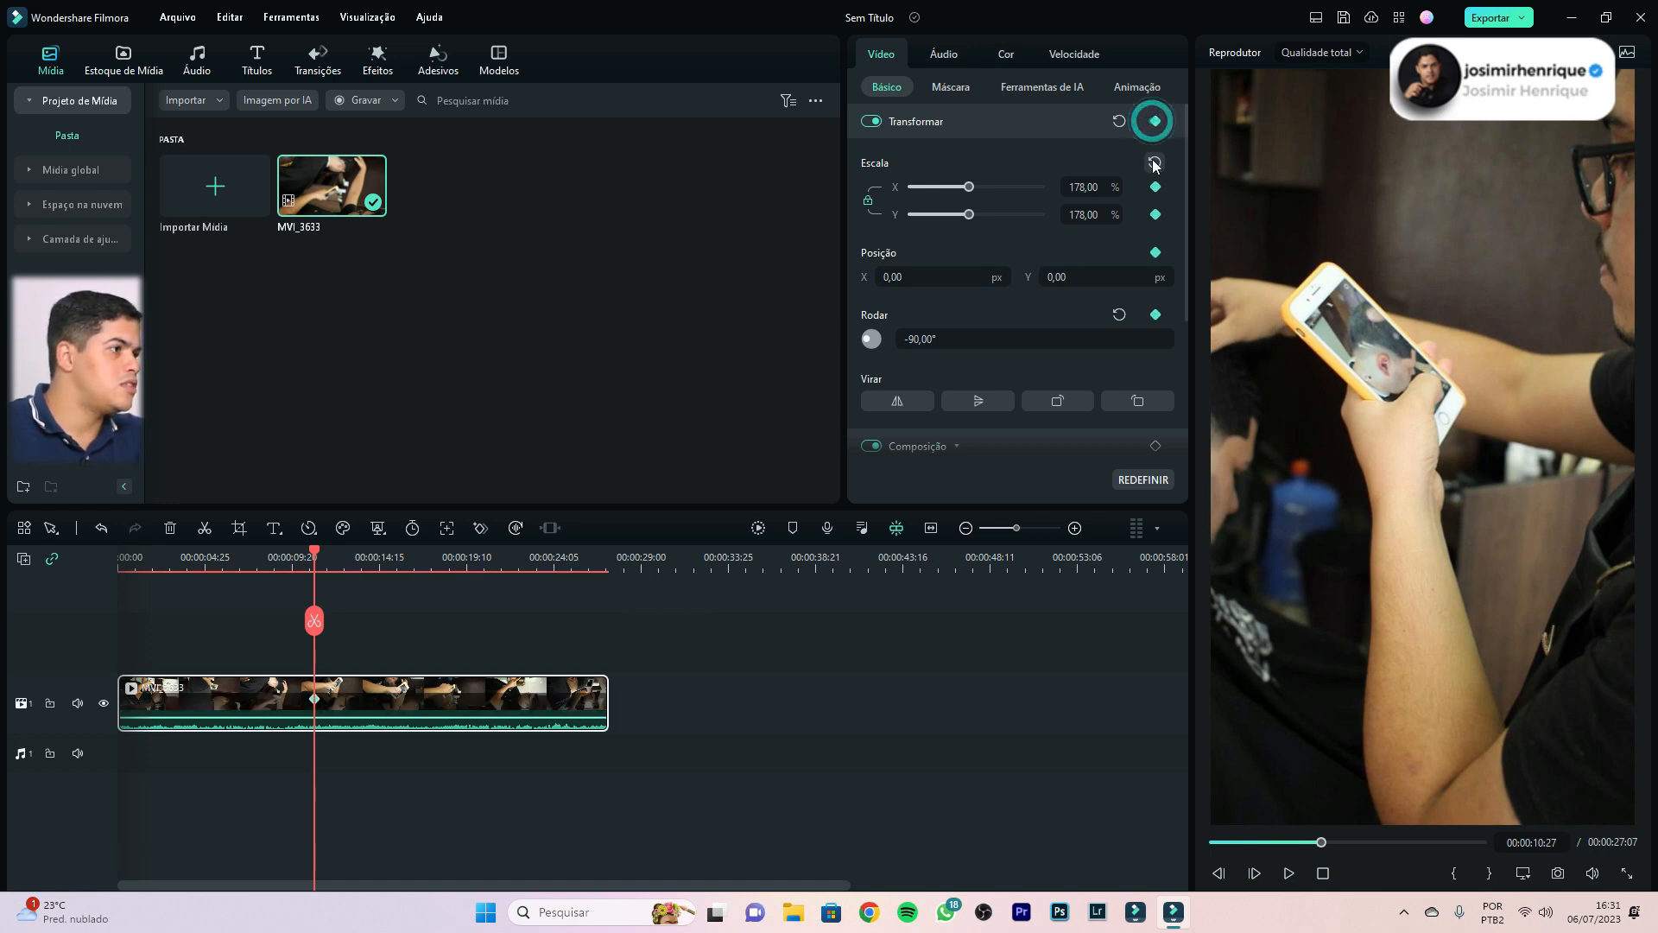
# Add two more Transform keyframes to the clip, at 00:00:12:07 and 00:00:14:00
pyautogui.moveTo(320, 621); pyautogui.dragTo(337, 614)
pyautogui.click(1156, 123)
pyautogui.moveTo(338, 613); pyautogui.dragTo(370, 607)
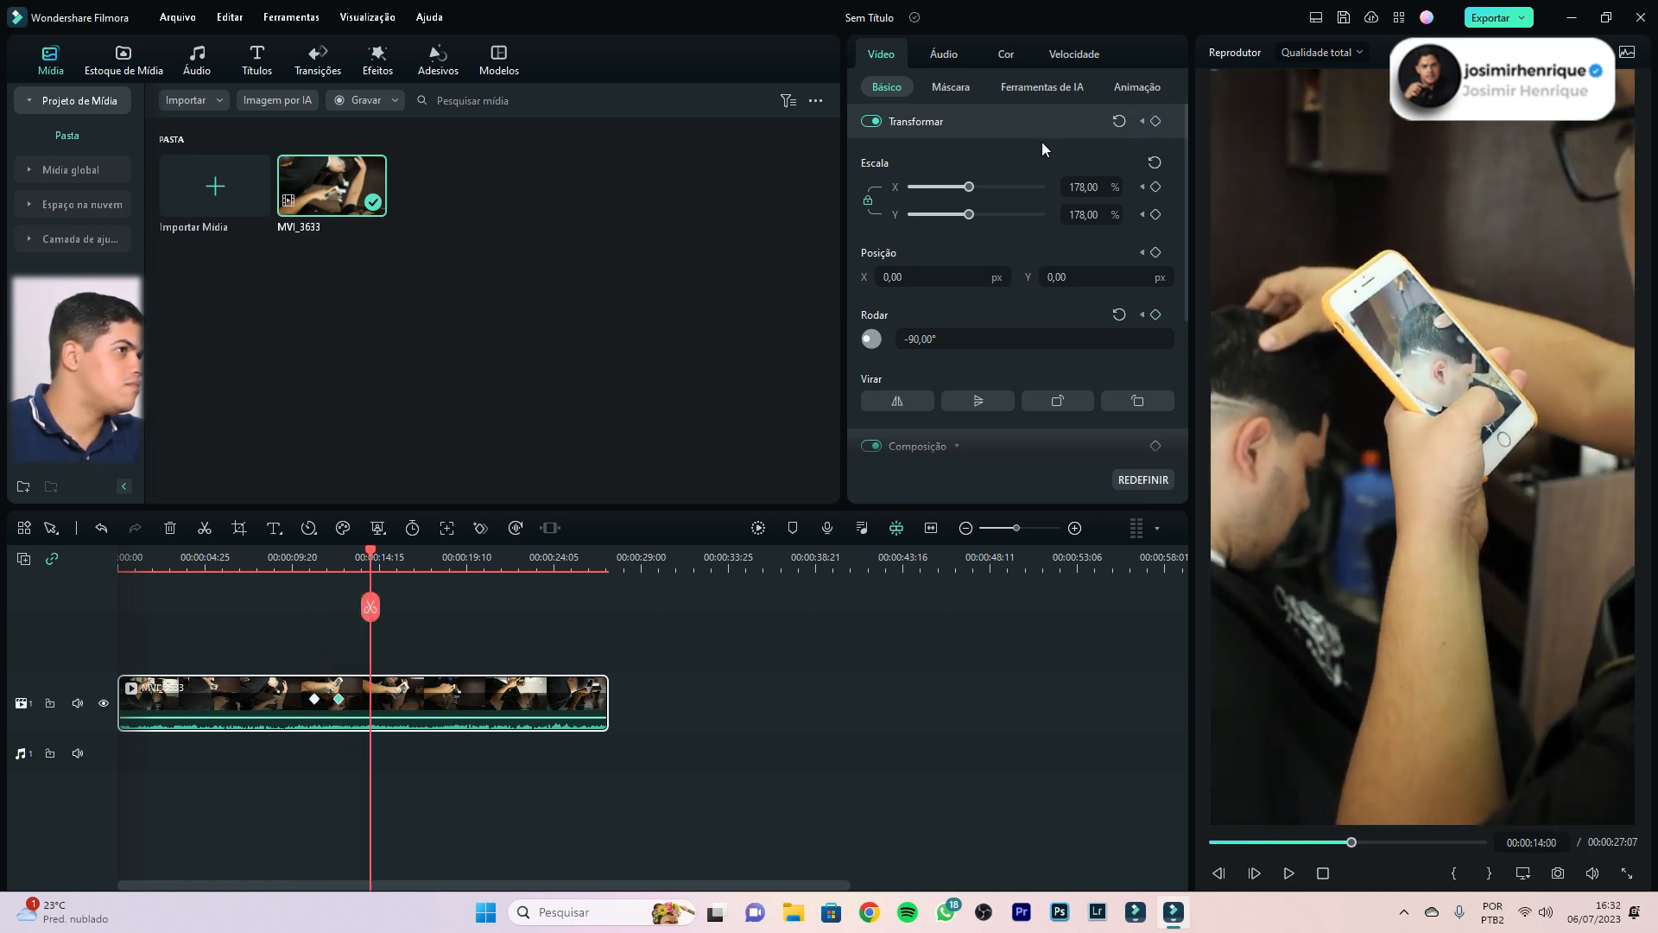
# Set the linked scale at the middle keyframe to 232% and play back the zoom across the keyframes
pyautogui.click(339, 698)
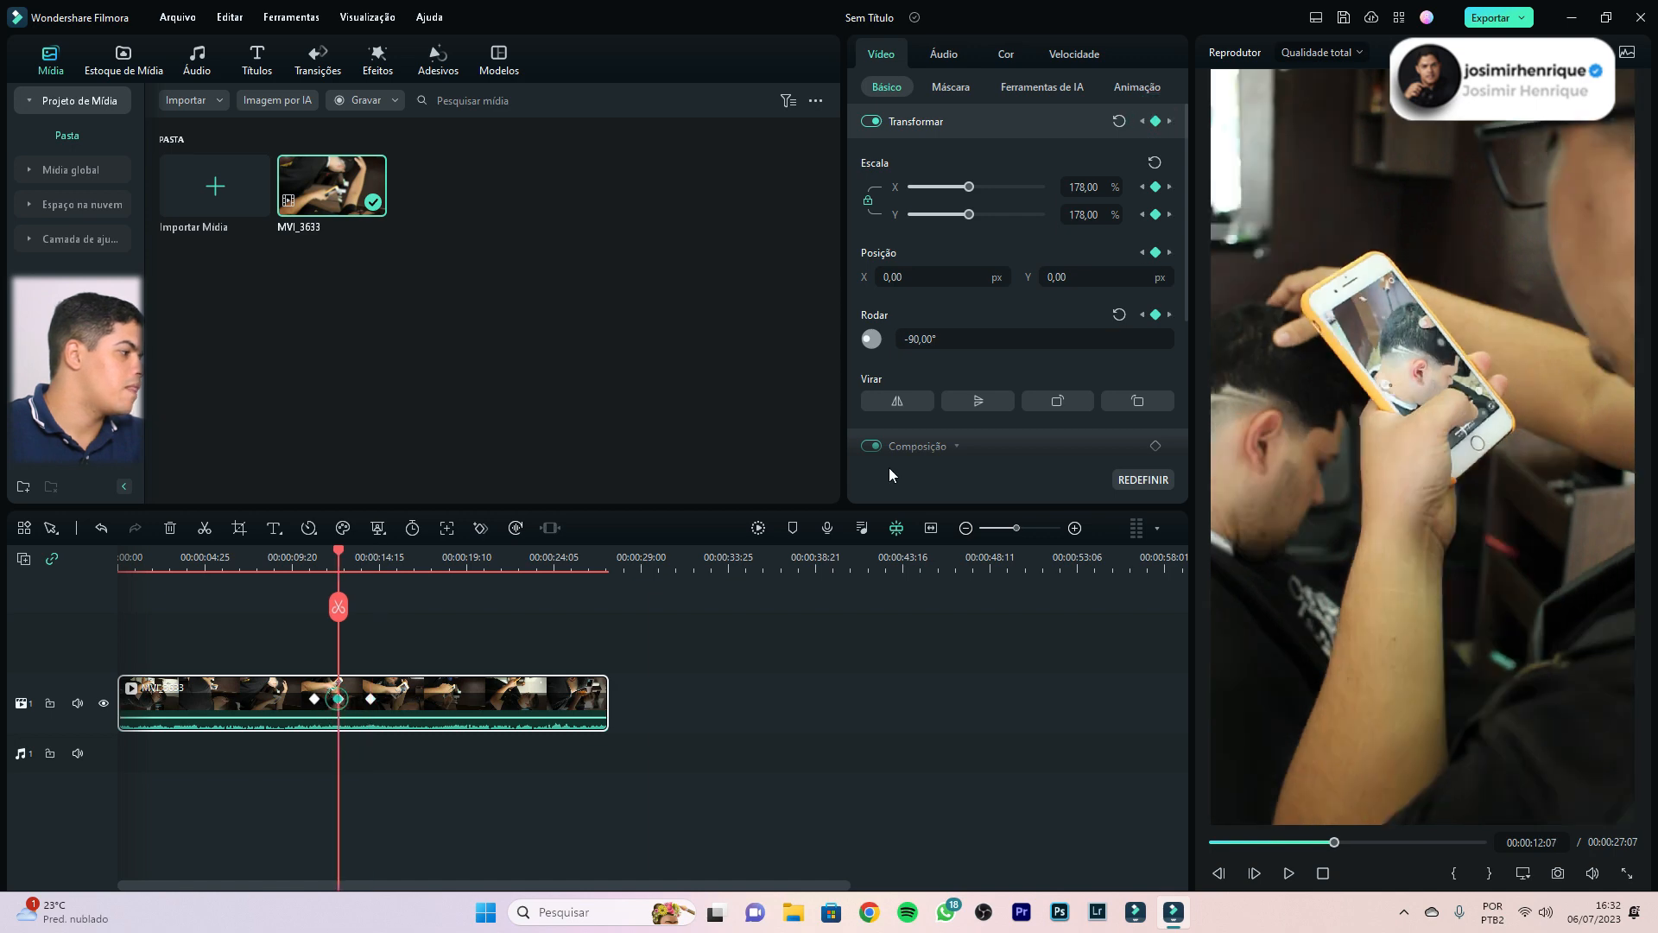
pyautogui.moveTo(1081, 186); pyautogui.dragTo(1127, 187)
pyautogui.click(297, 558)
pyautogui.click(1289, 874)
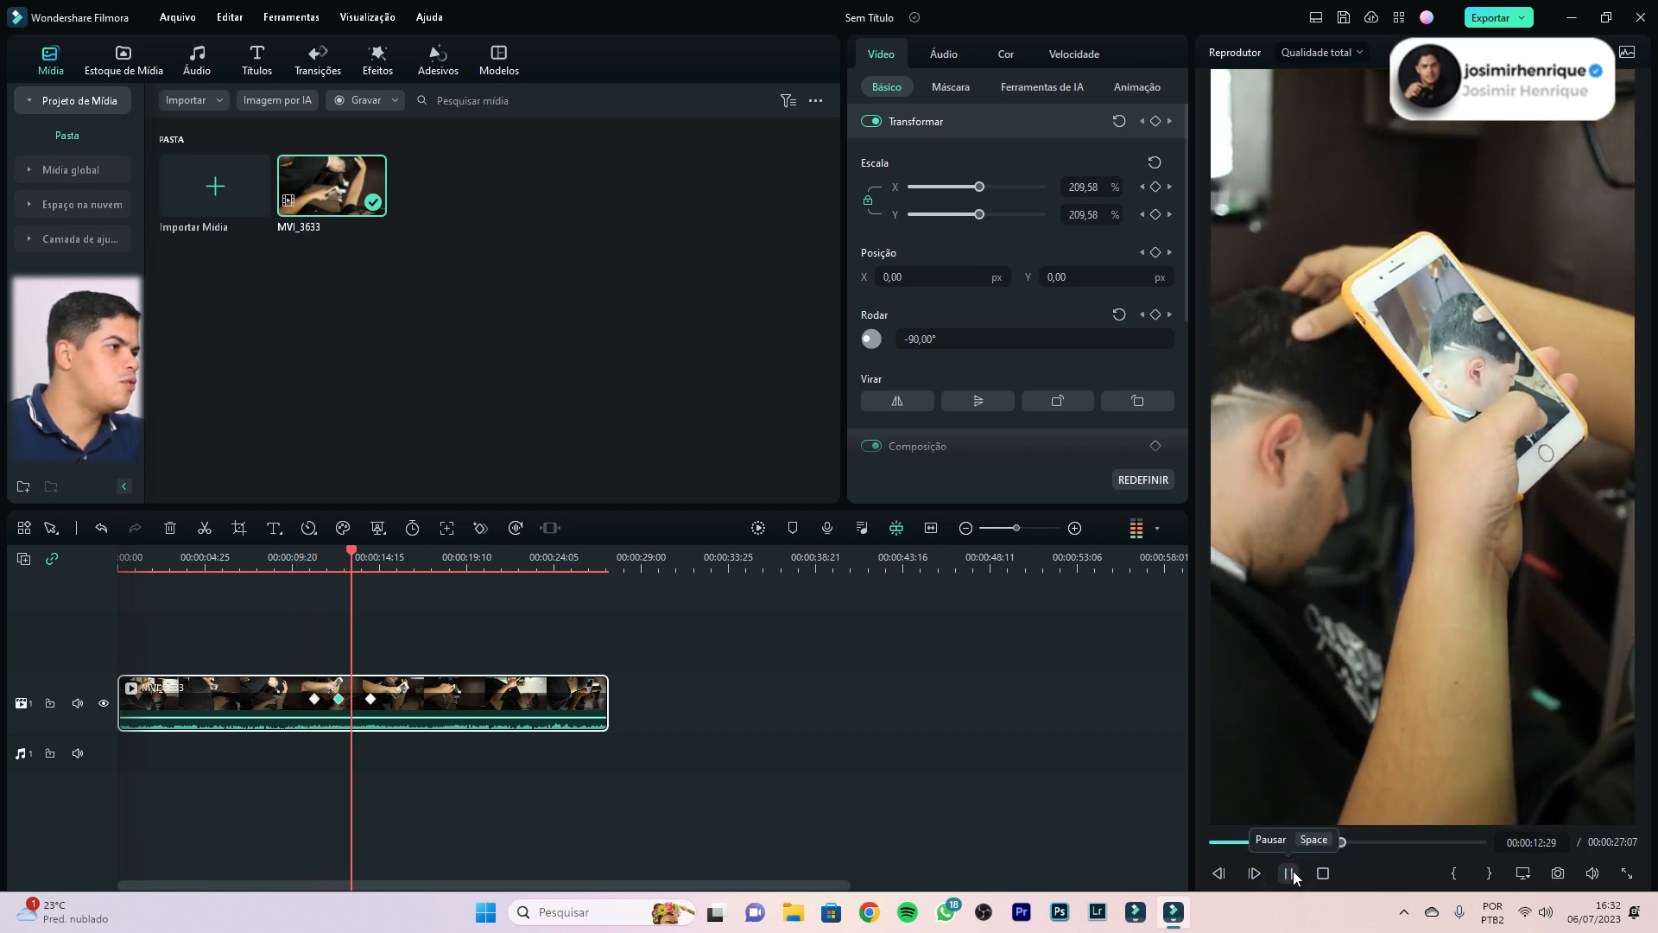
pyautogui.click(1290, 874)
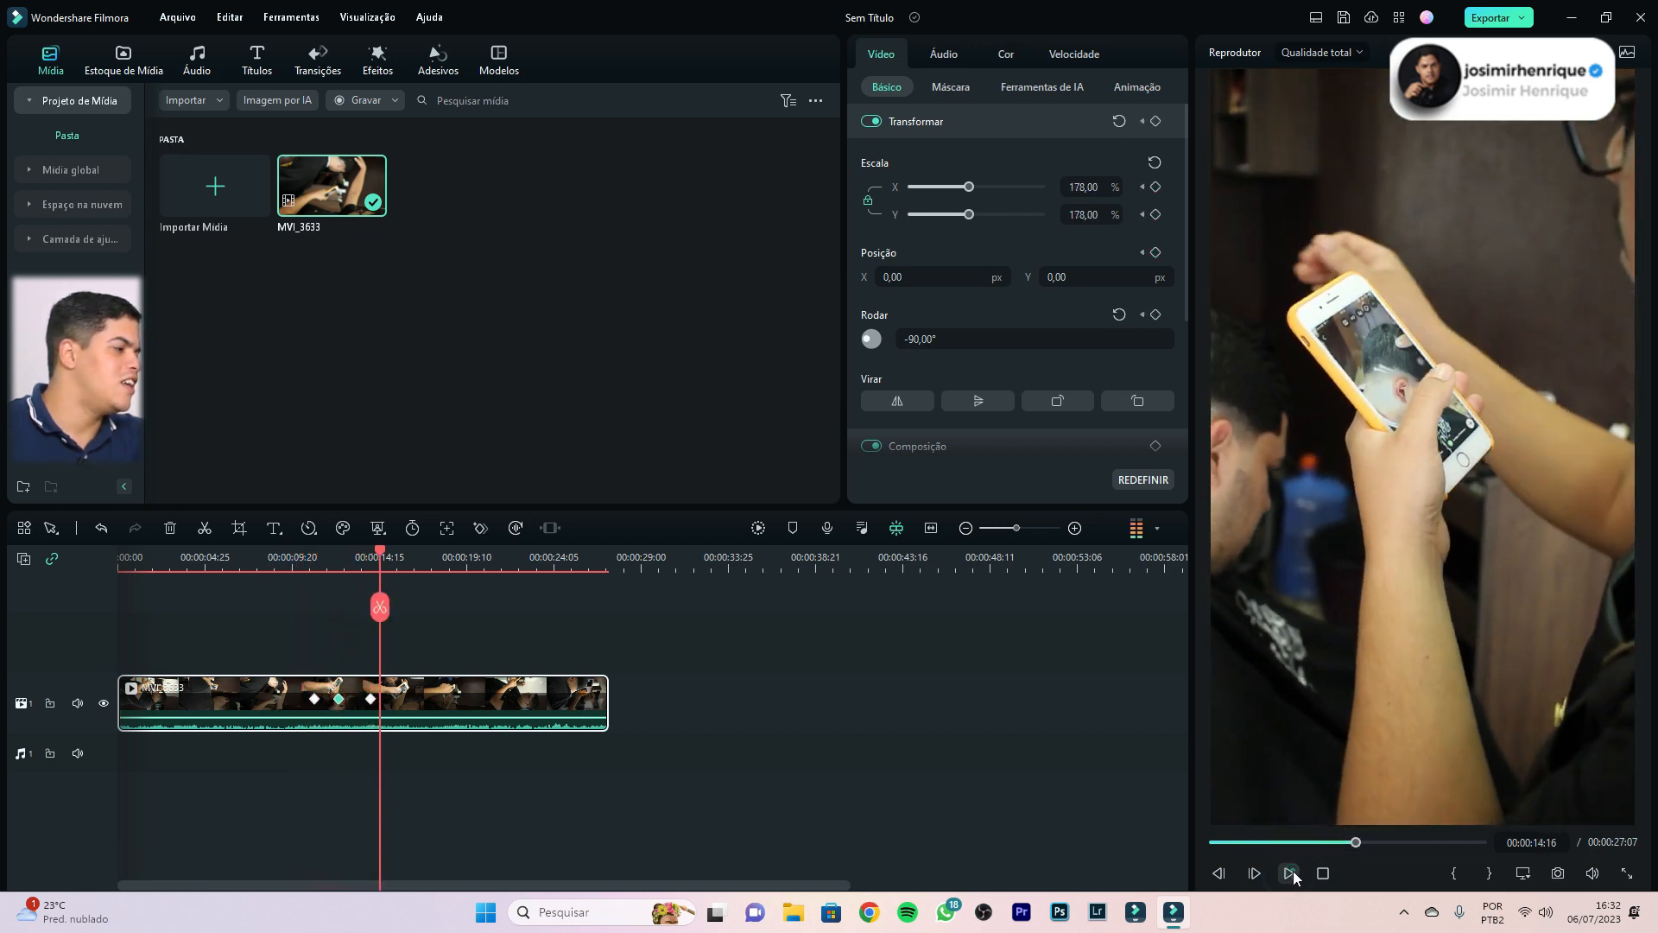
# Shift the middle keyframe to 00:00:12:13 and set its rotation to -132°
pyautogui.click(340, 698)
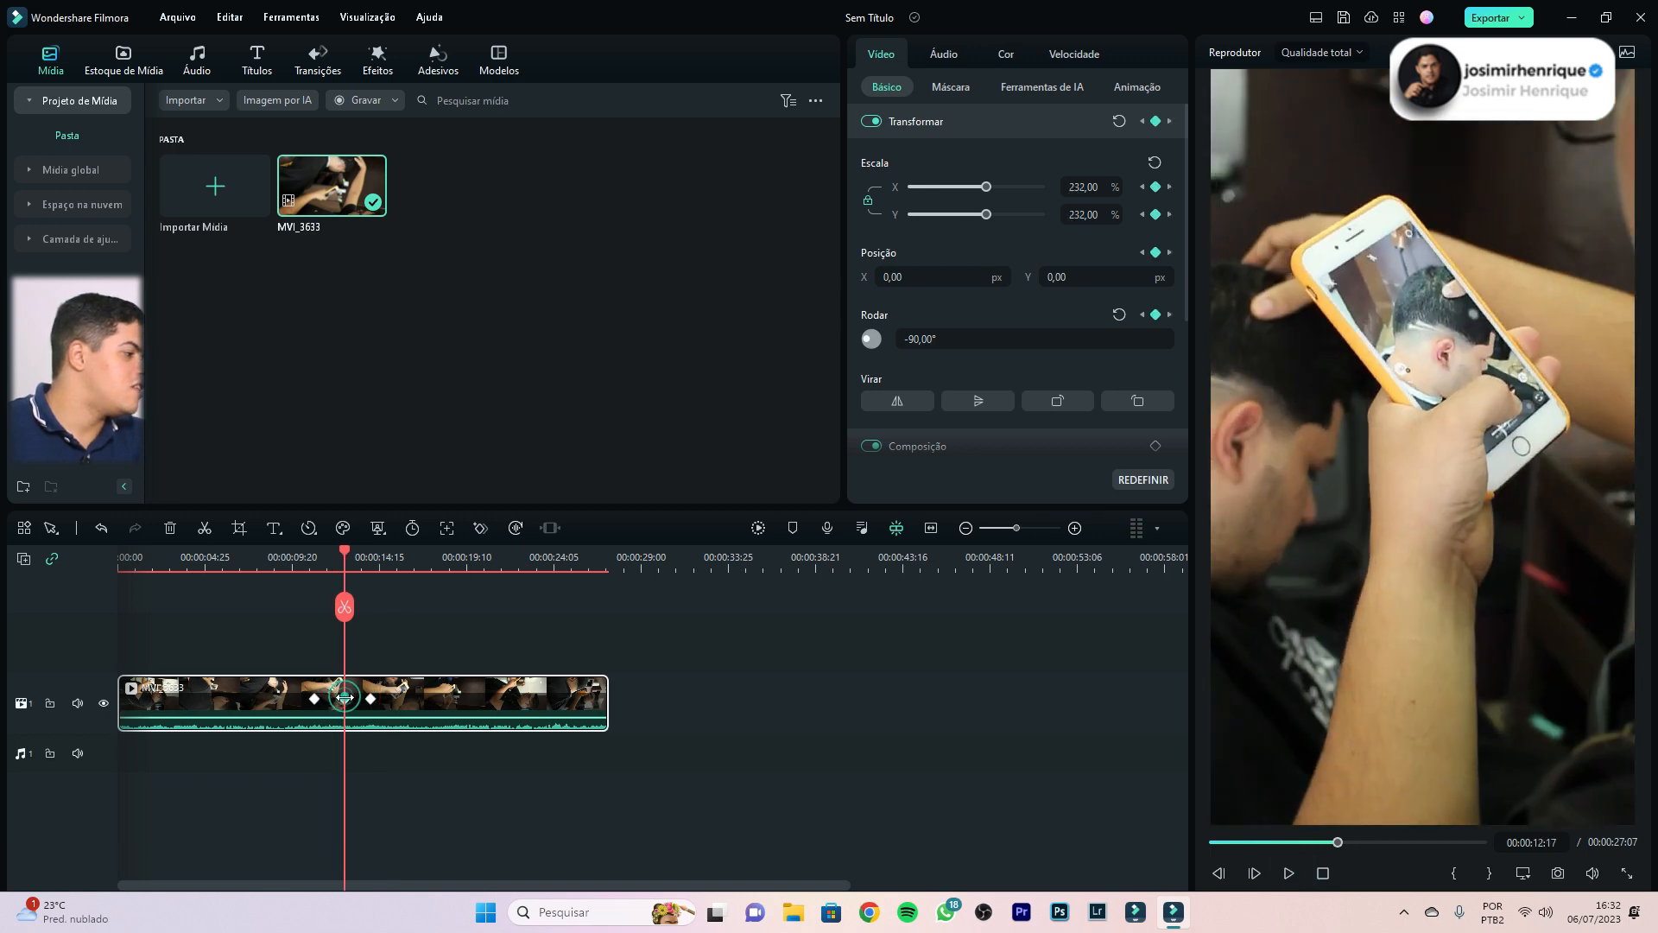
pyautogui.click(342, 700)
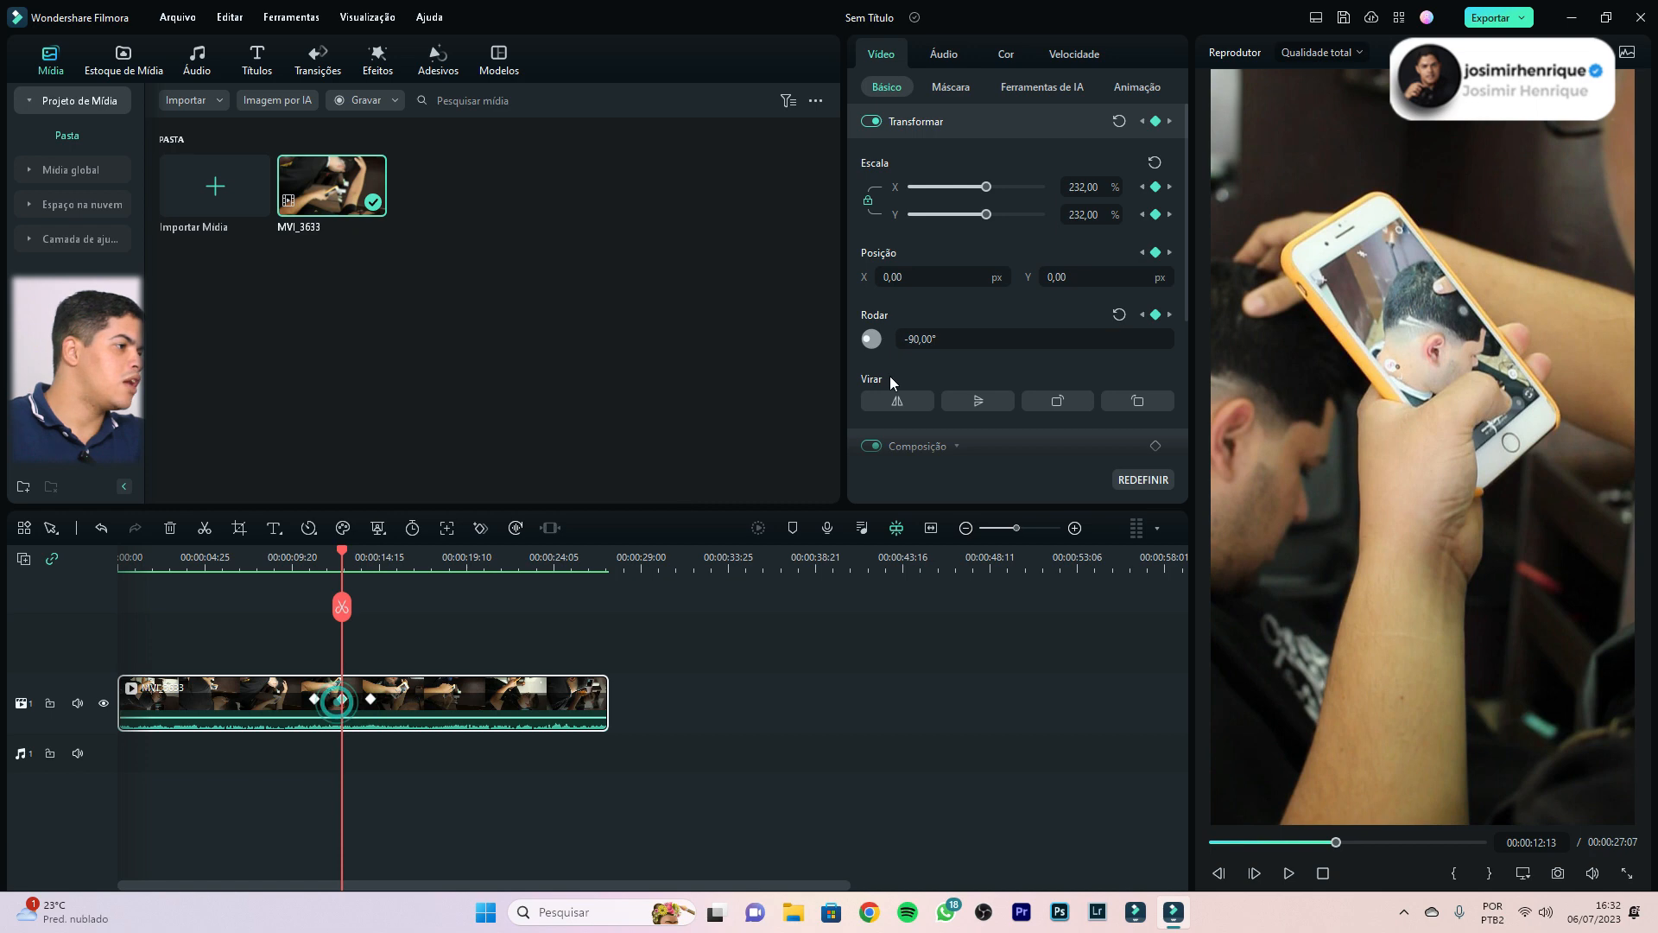
pyautogui.moveTo(939, 344); pyautogui.dragTo(901, 344)
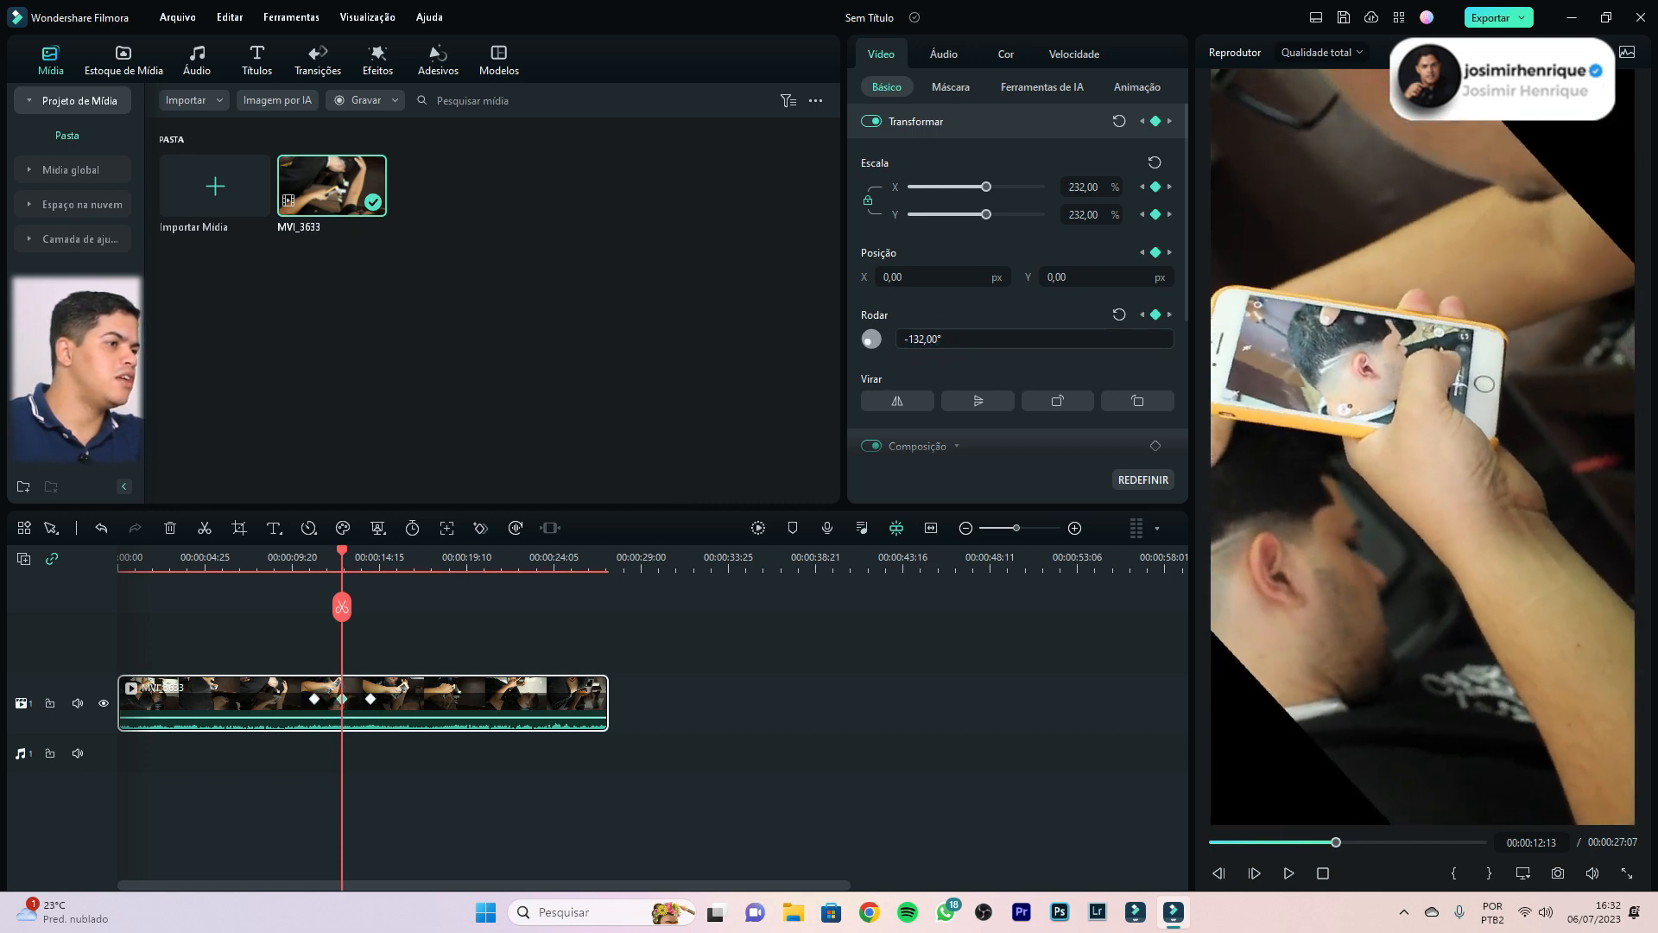
# Increase the scale and horizontal position at the 00:00:12:13 keyframe, and play back the animation from 00:00:09:14
pyautogui.moveTo(1079, 186); pyautogui.dragTo(1077, 185)
pyautogui.moveTo(894, 276); pyautogui.dragTo(907, 276)
pyautogui.click(289, 566)
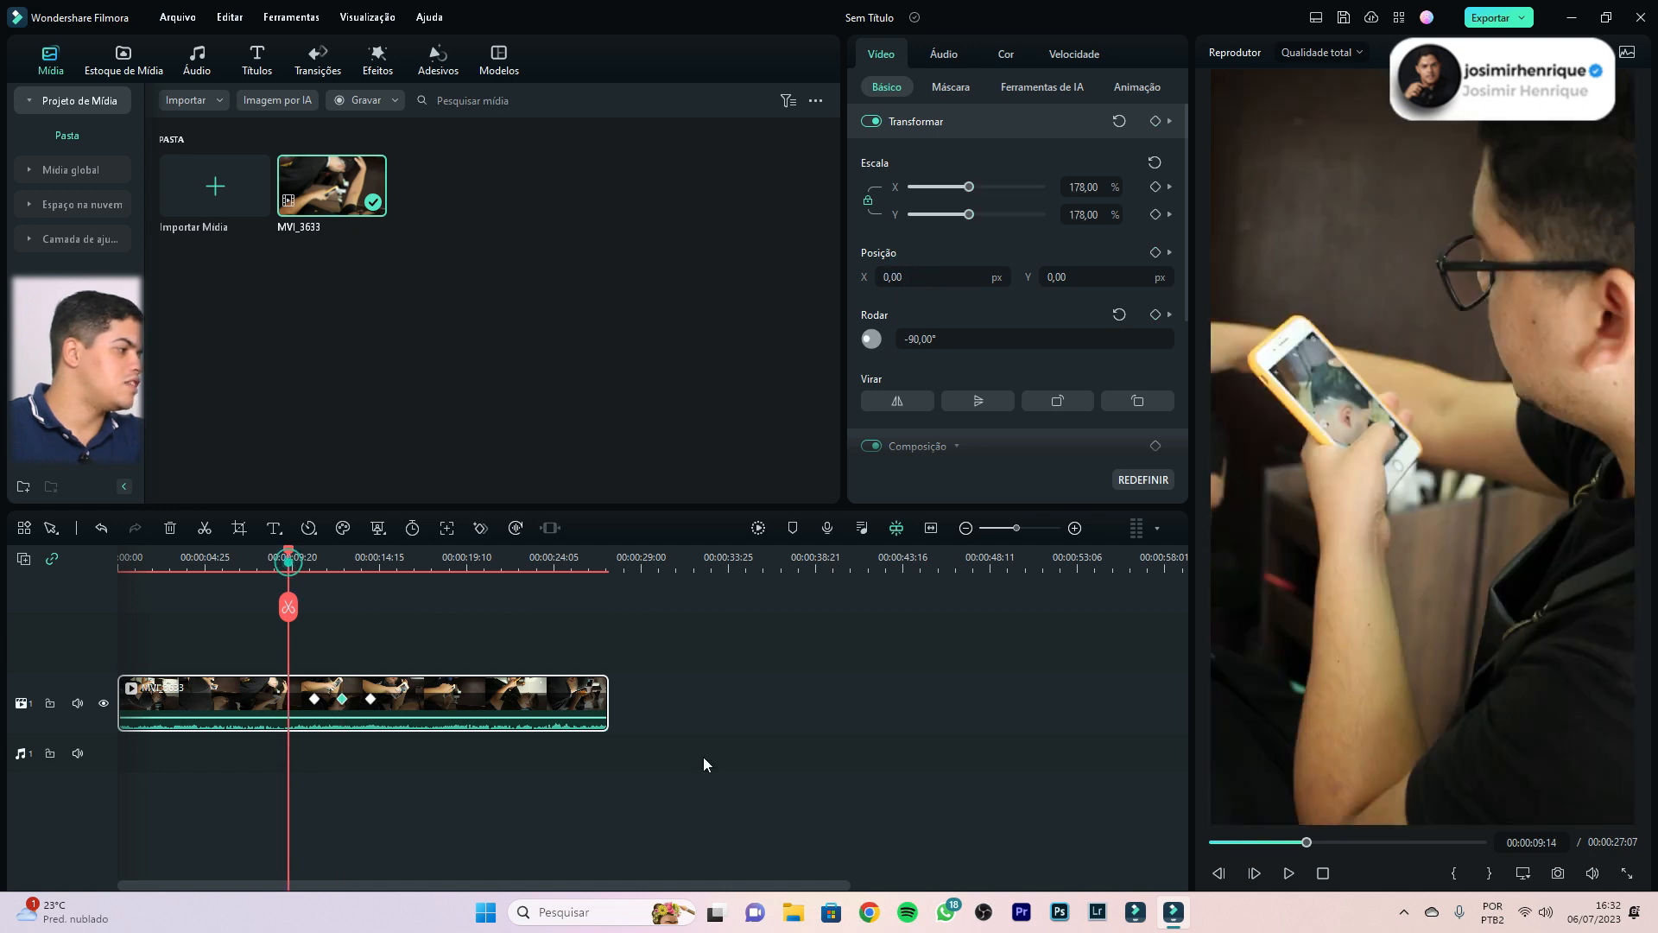
pyautogui.click(1289, 874)
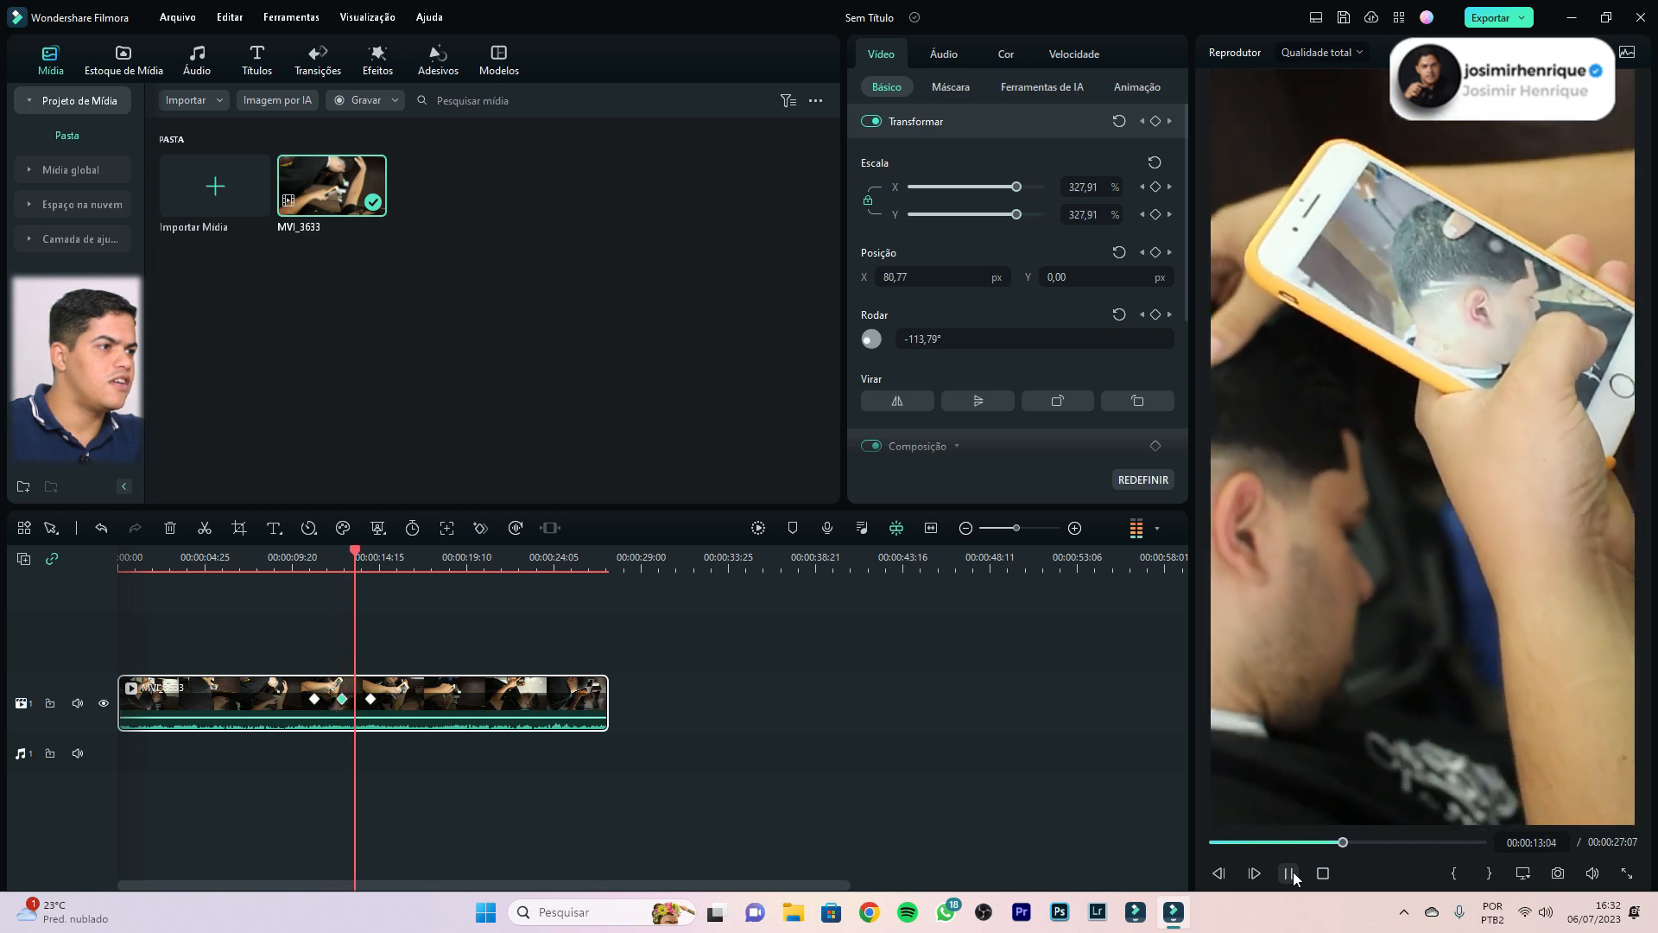
pyautogui.click(1289, 873)
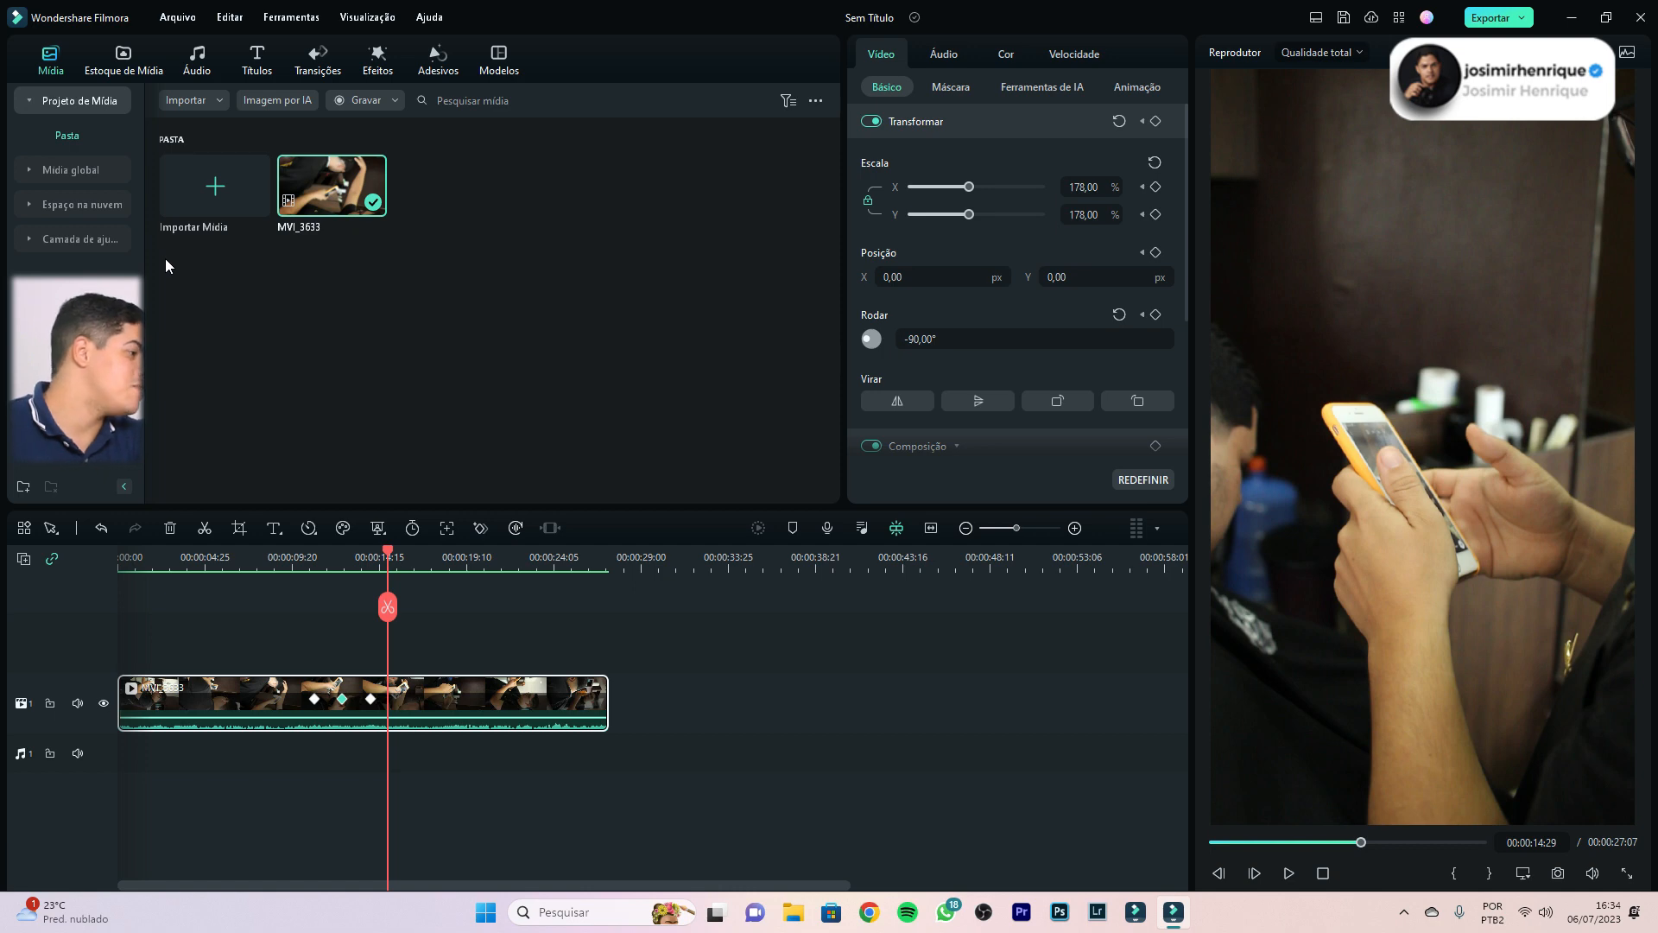
# Apply the Cover 2 color preset to the clip and check the look at 00:00:06:09
pyautogui.click(440, 690)
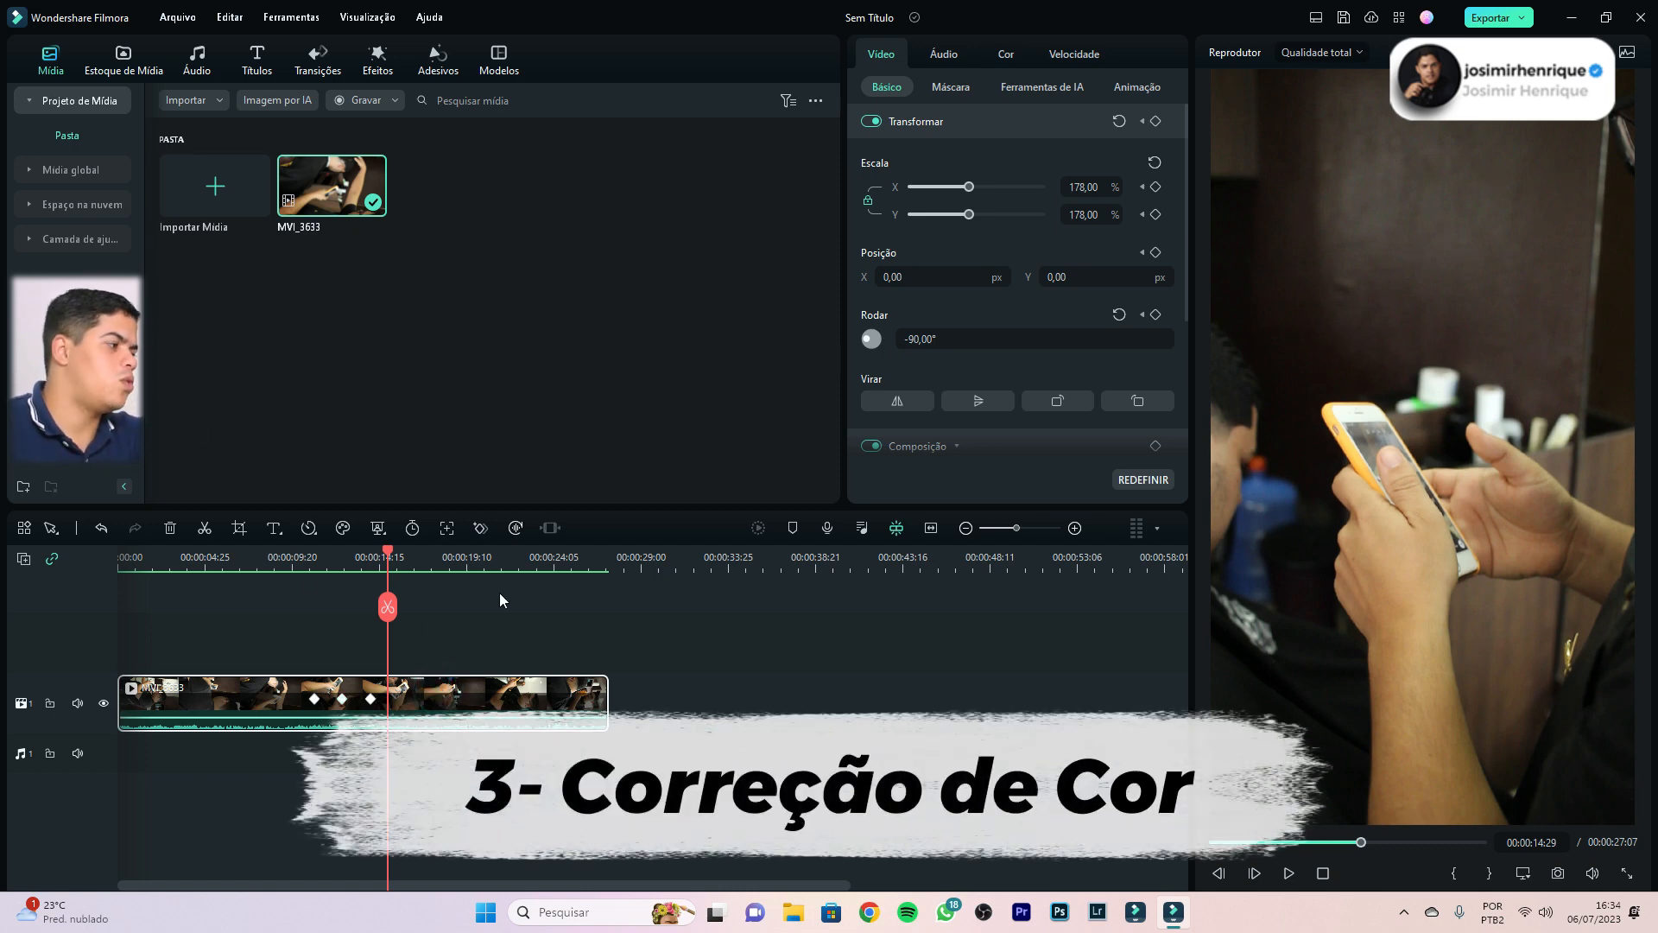
pyautogui.moveTo(390, 619); pyautogui.dragTo(248, 609)
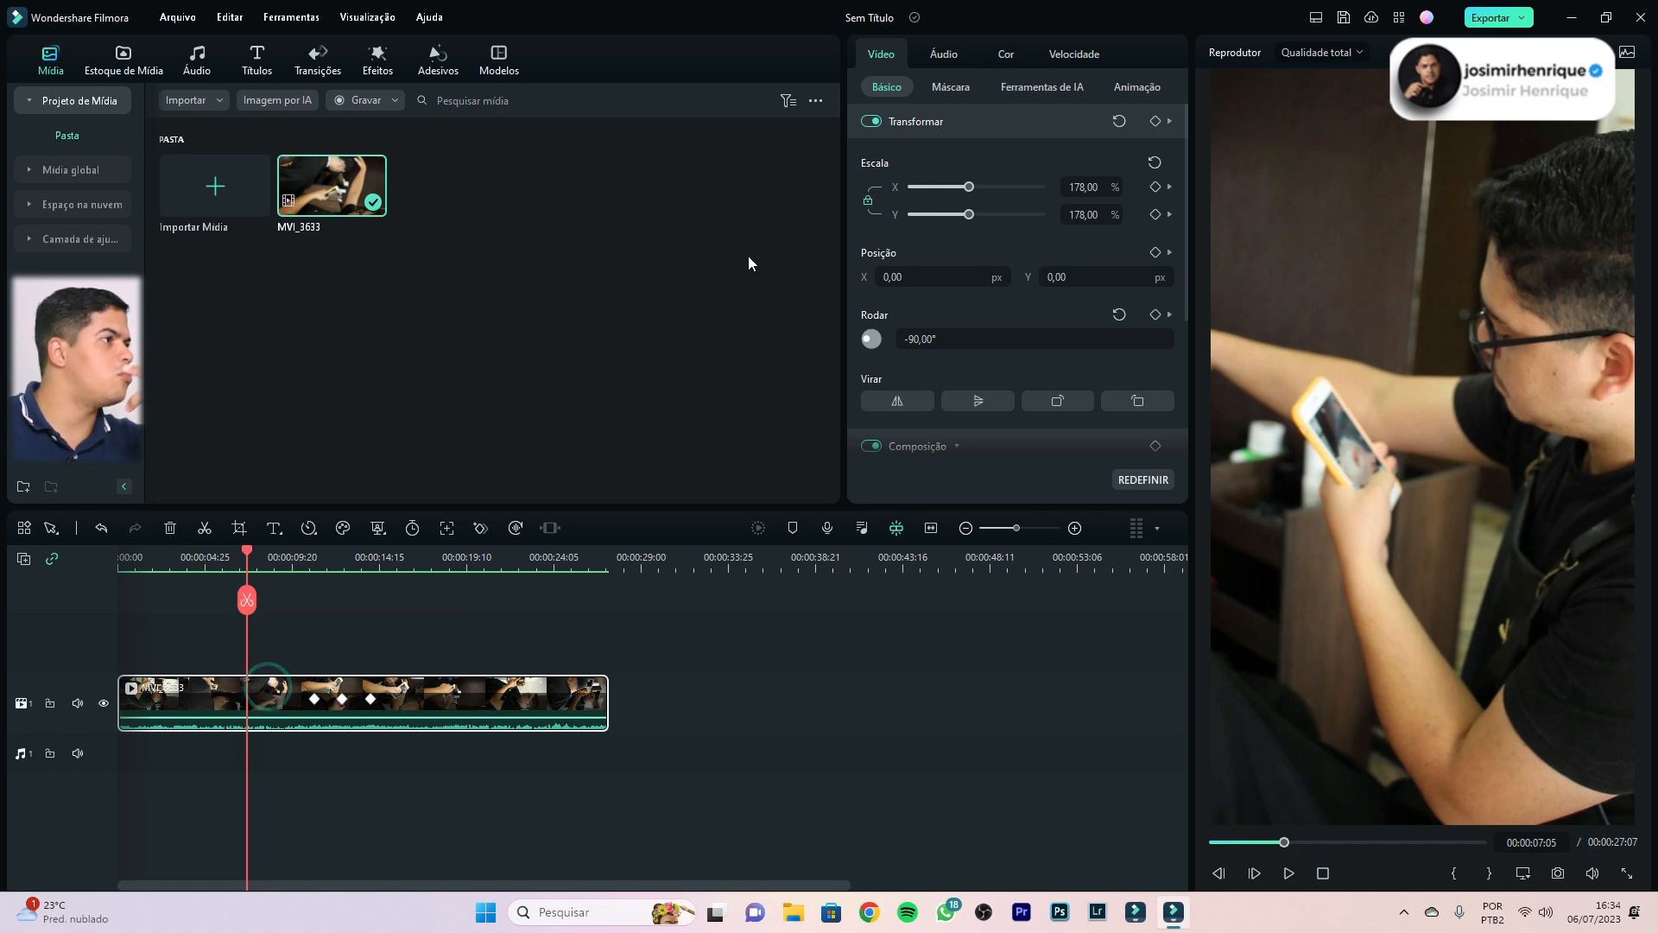
pyautogui.click(1002, 54)
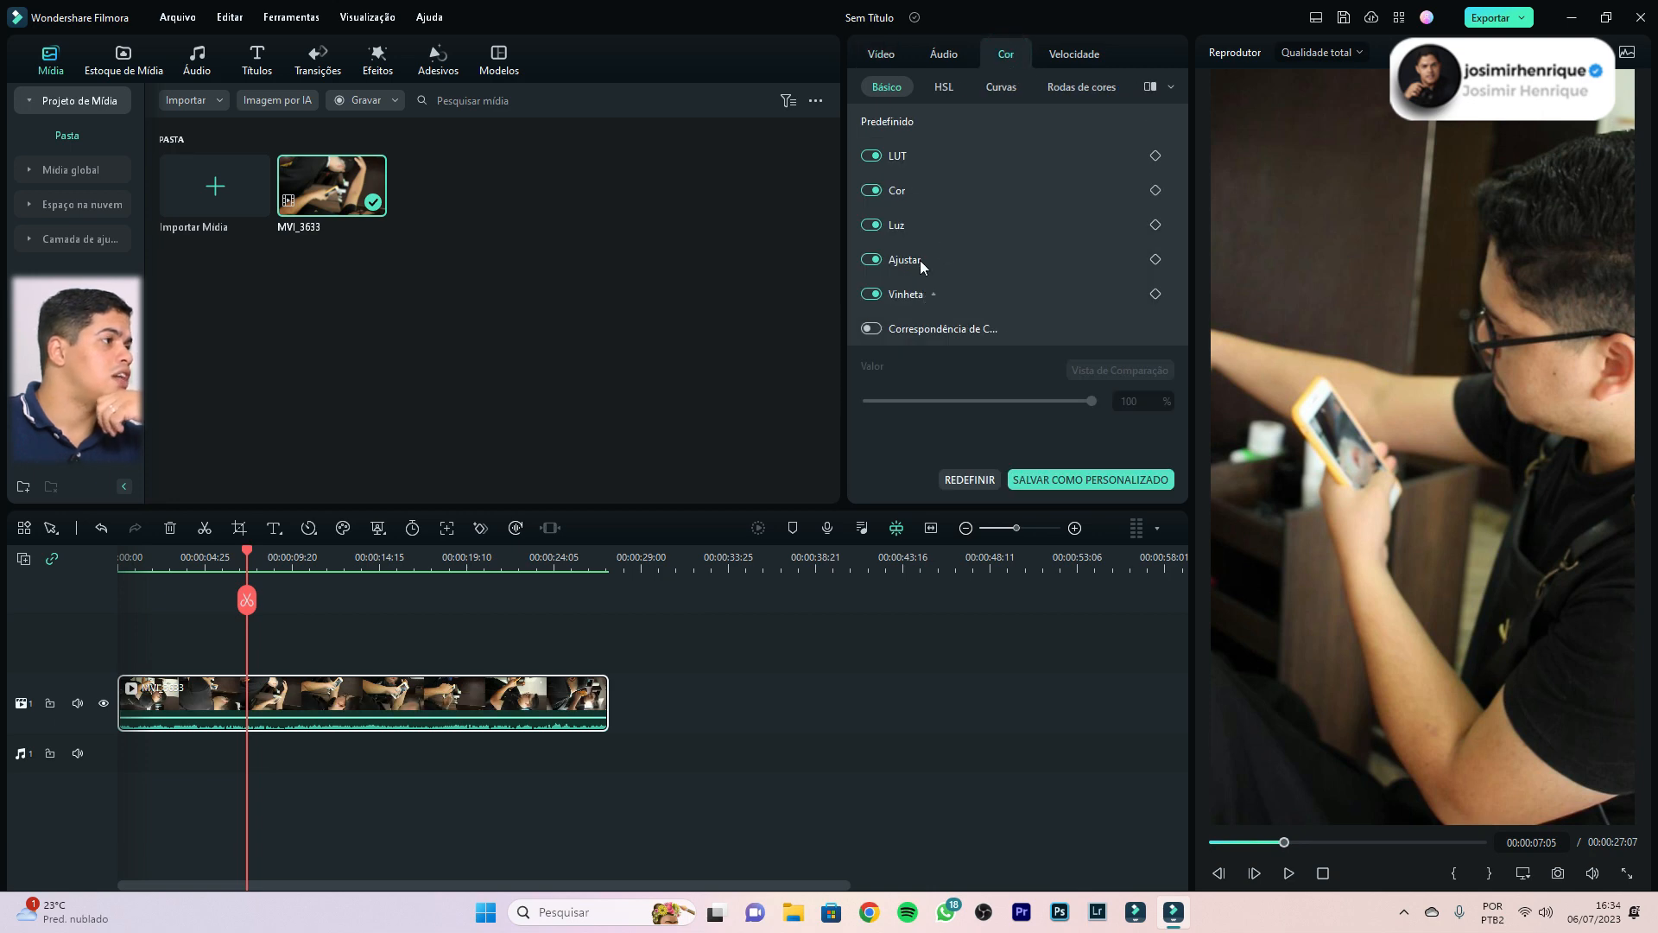
pyautogui.click(918, 123)
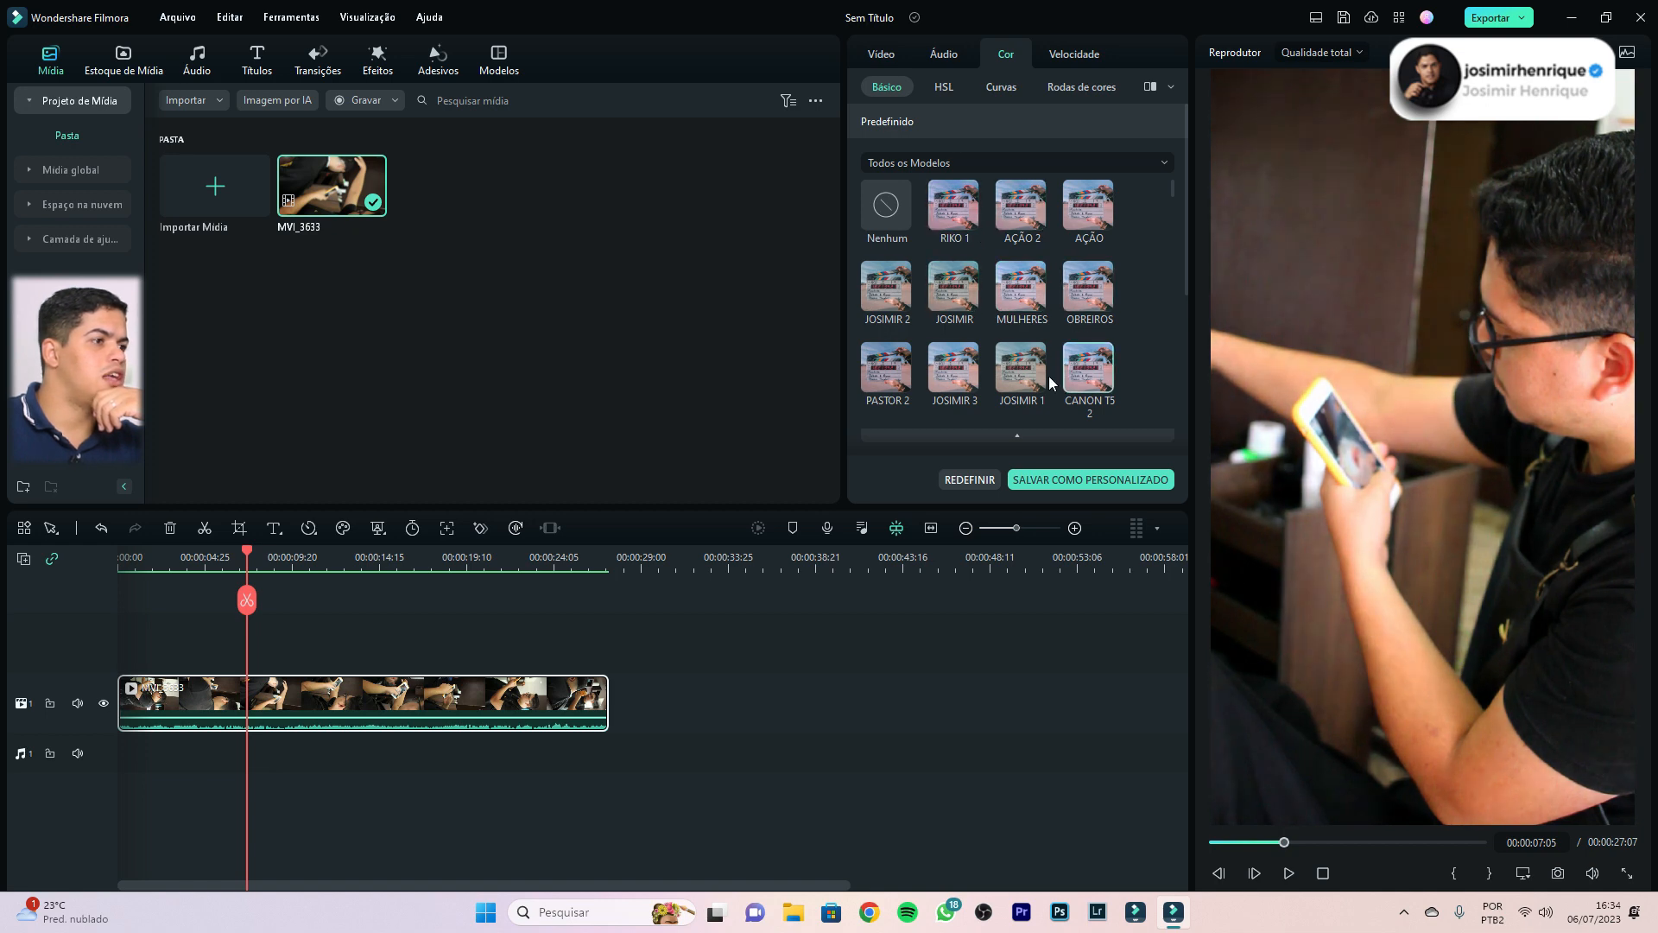
pyautogui.scroll(-2, 950, 386)
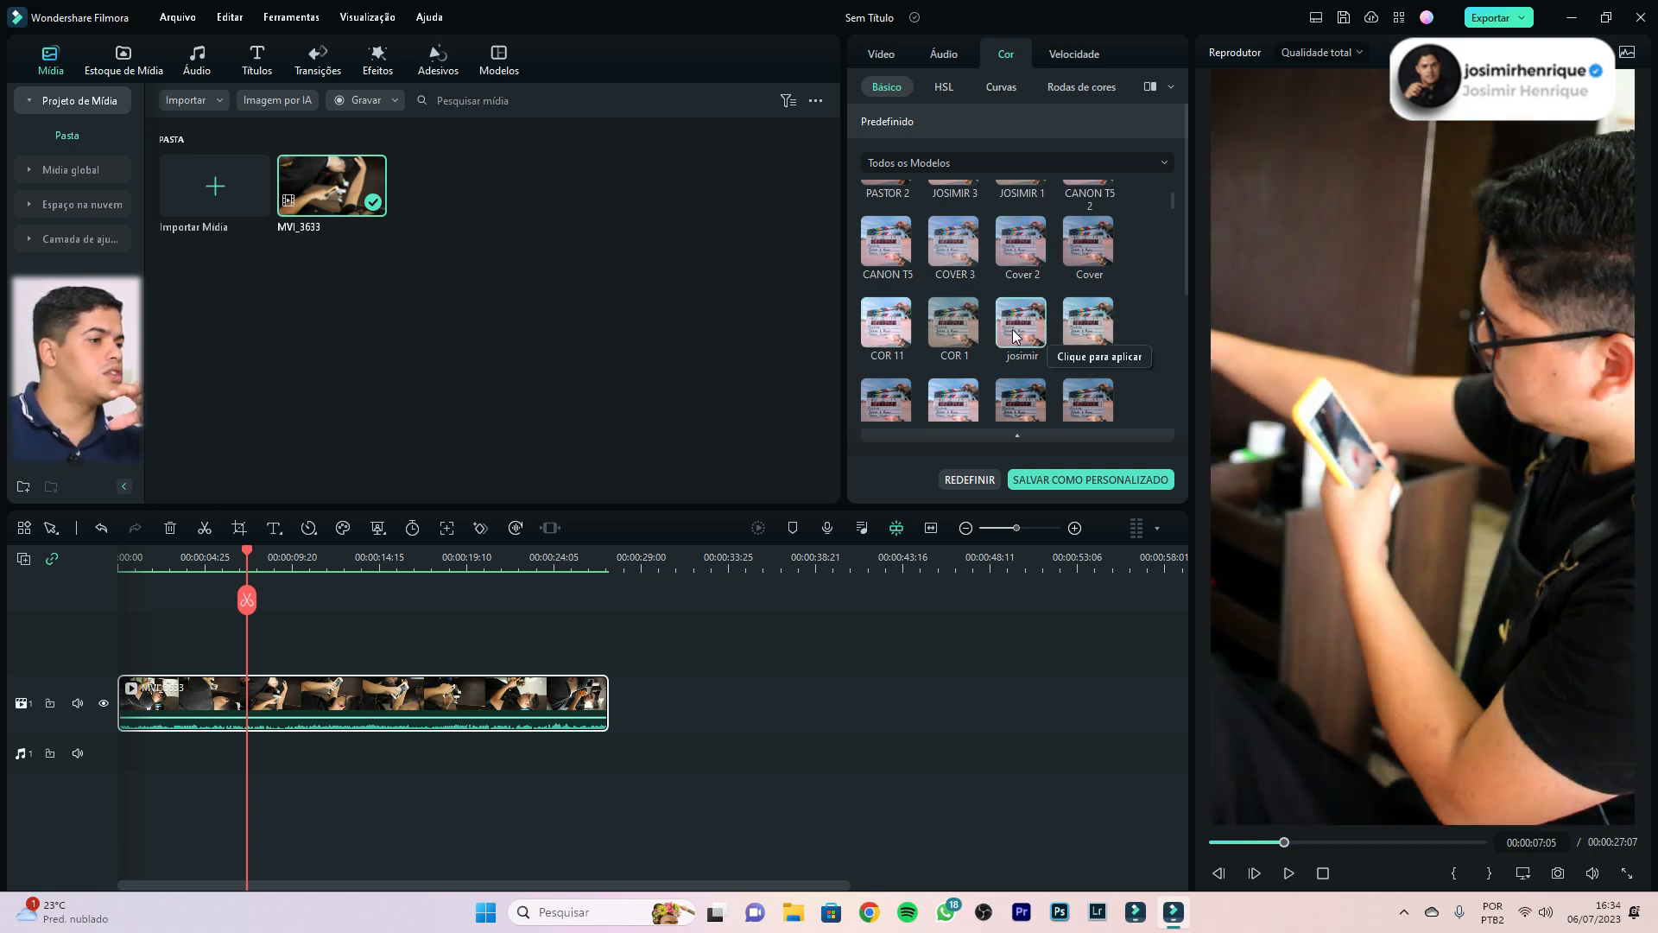
pyautogui.click(1007, 240)
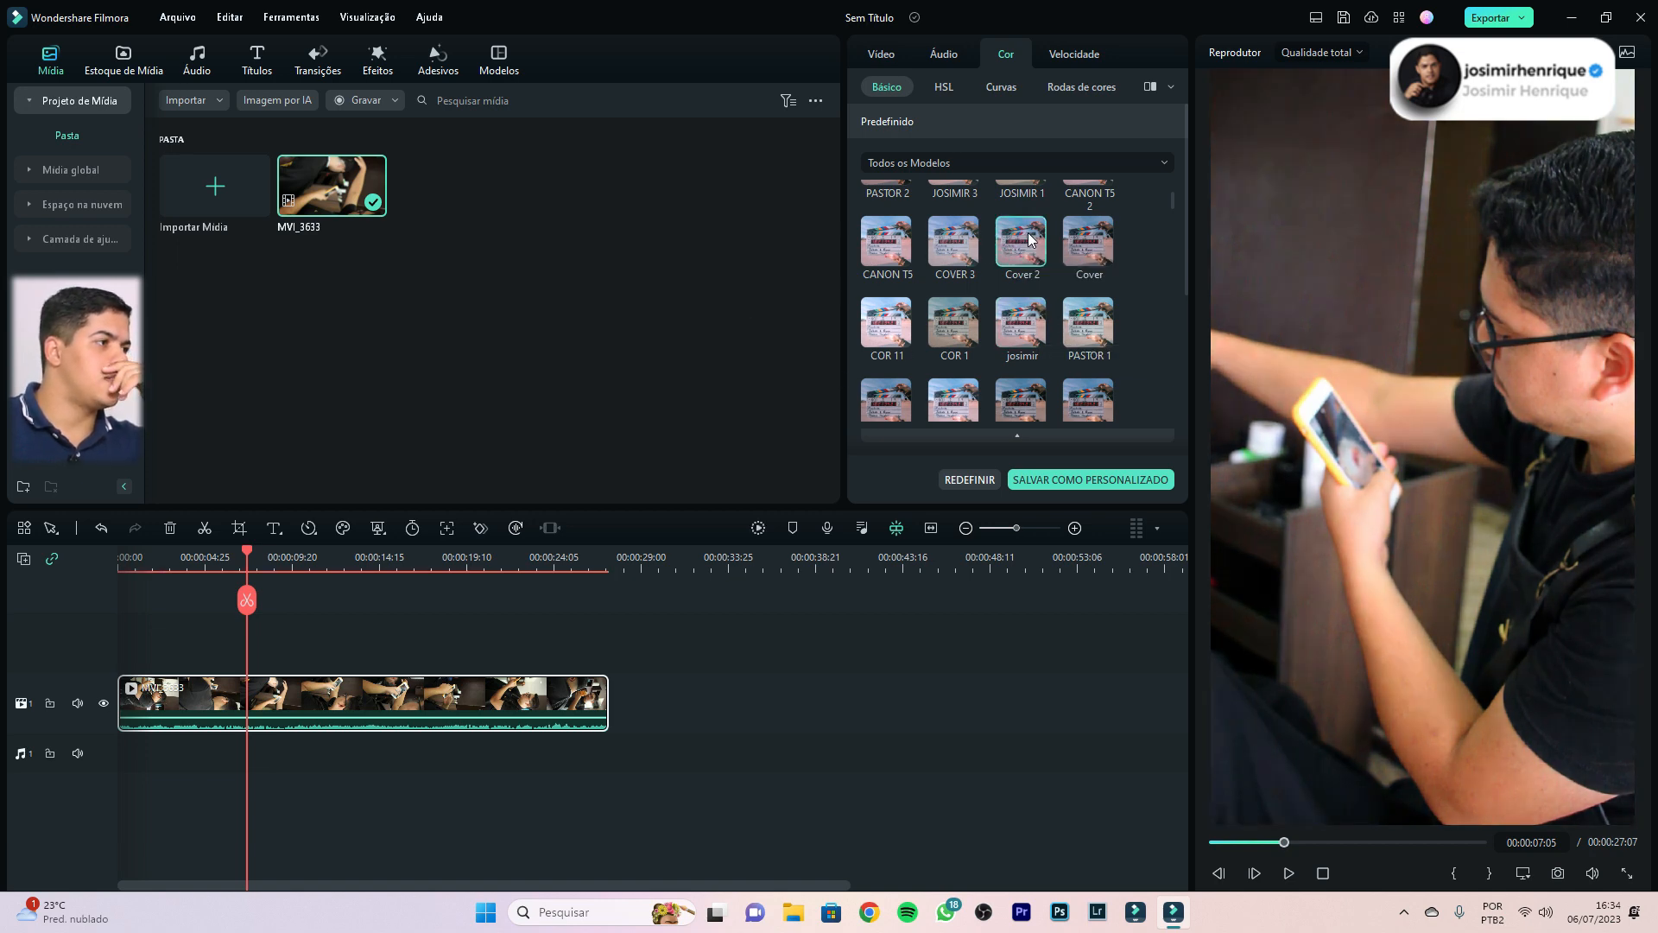
pyautogui.moveTo(247, 599); pyautogui.dragTo(231, 568)
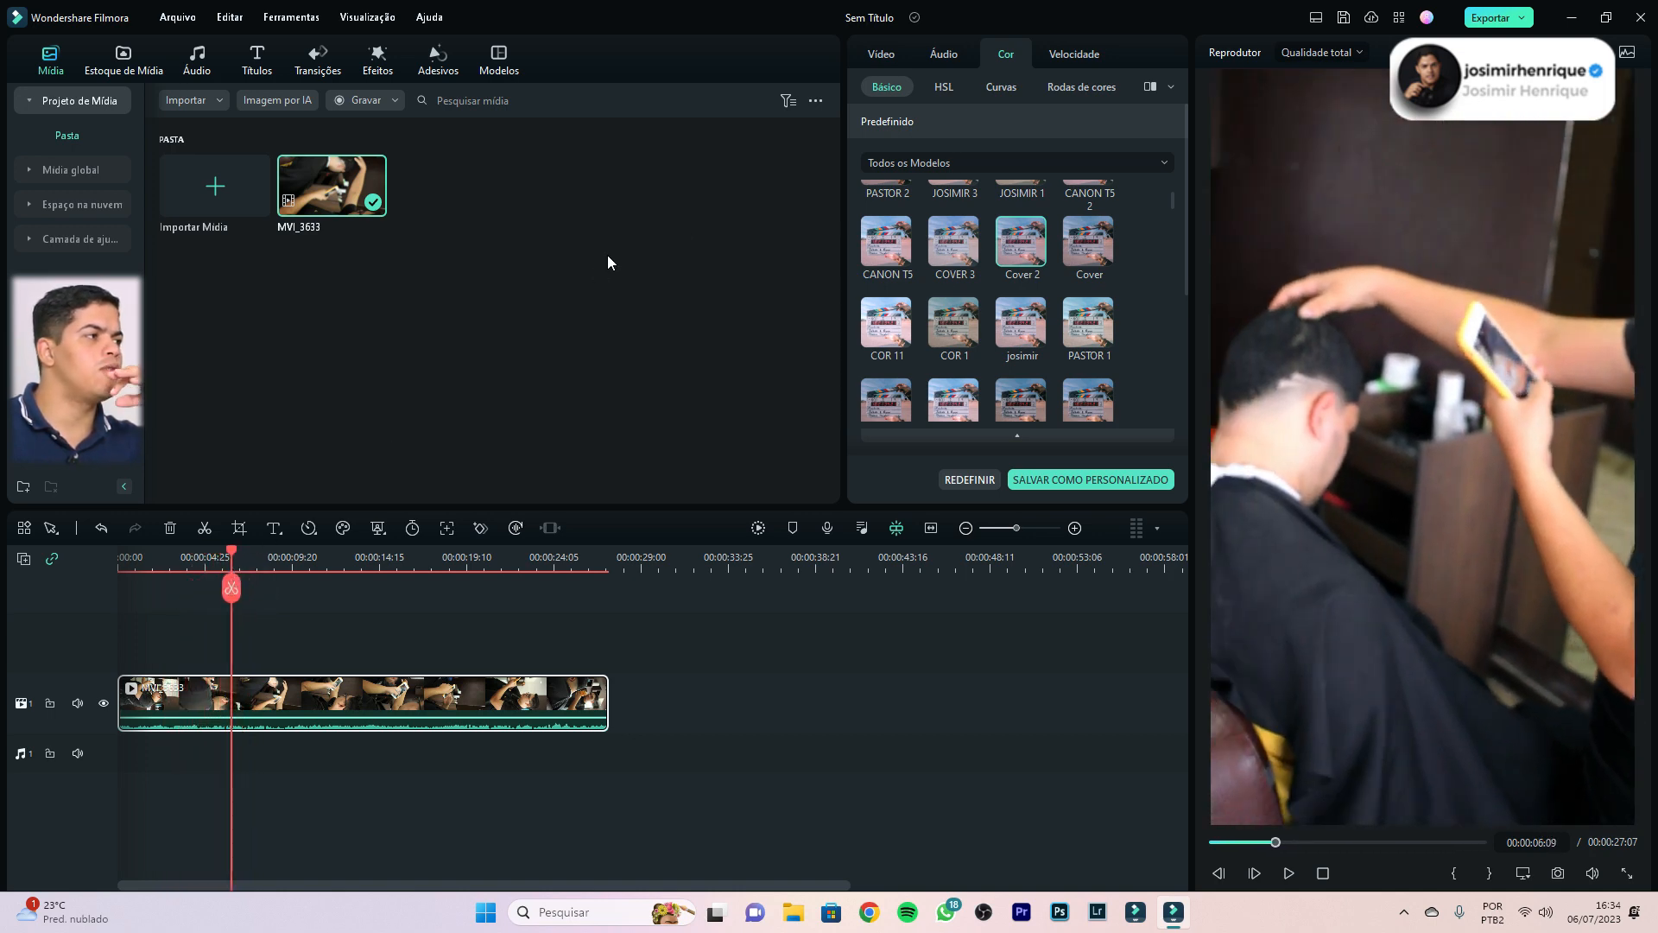
# Set the clip's vibrance to 13.51 and saturation to -29.73 in the basic color settings
pyautogui.click(919, 127)
pyautogui.click(912, 190)
pyautogui.scroll(-2, 915, 324)
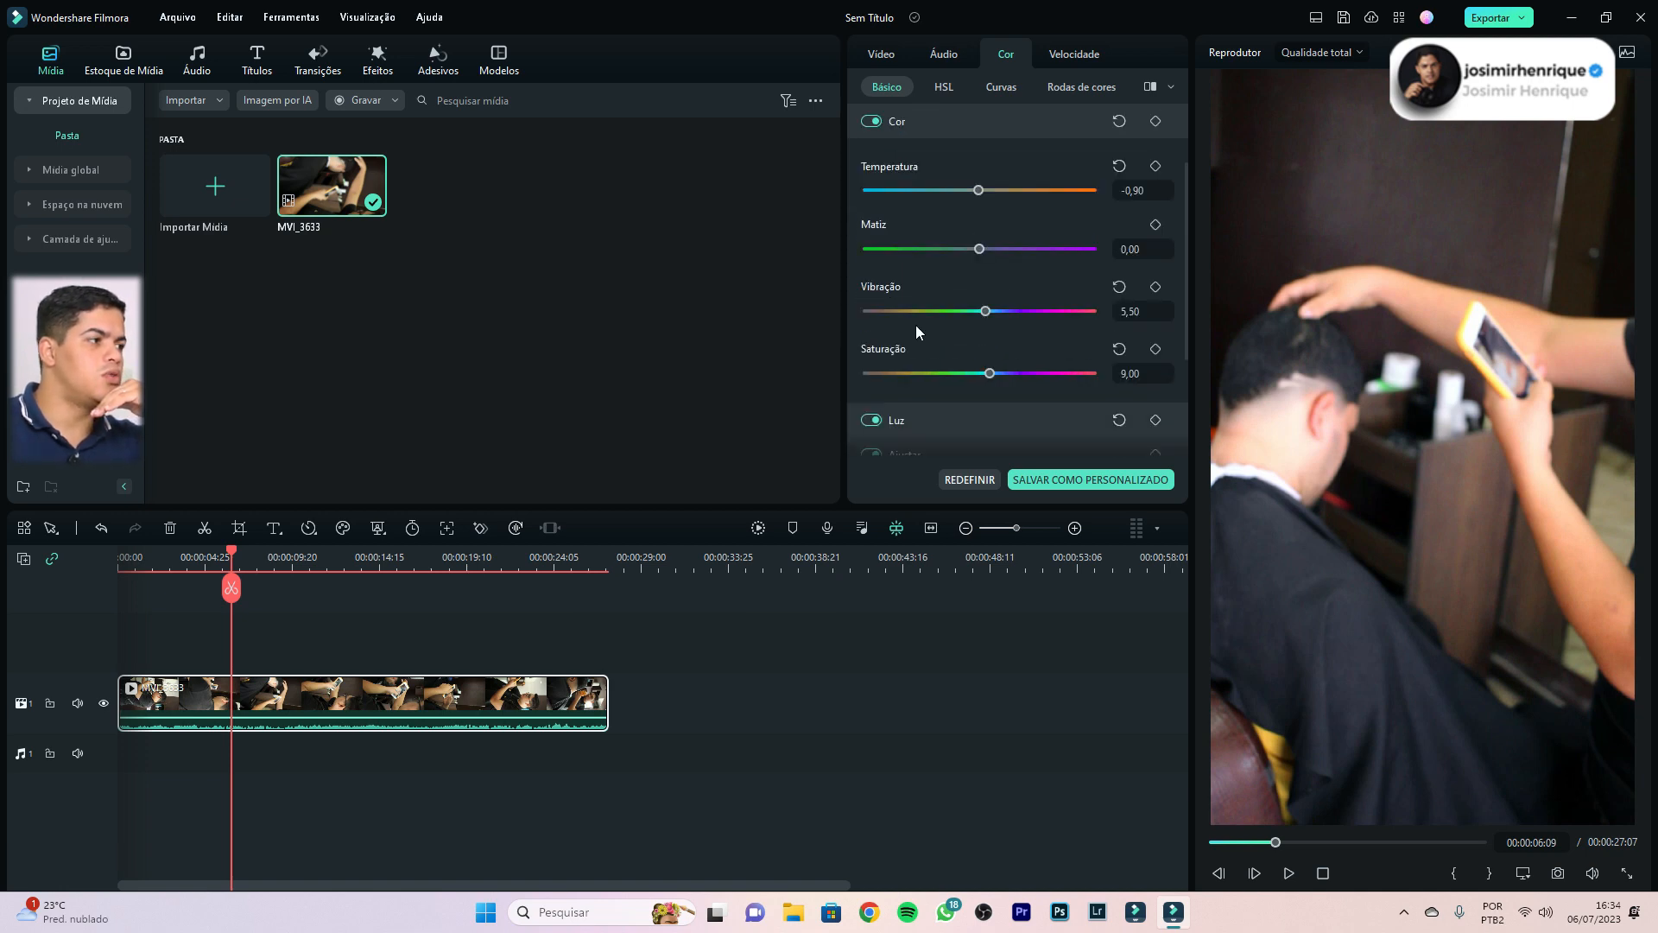
pyautogui.moveTo(987, 362); pyautogui.dragTo(950, 356)
pyautogui.click(994, 362)
pyautogui.moveTo(1022, 422); pyautogui.dragTo(955, 453)
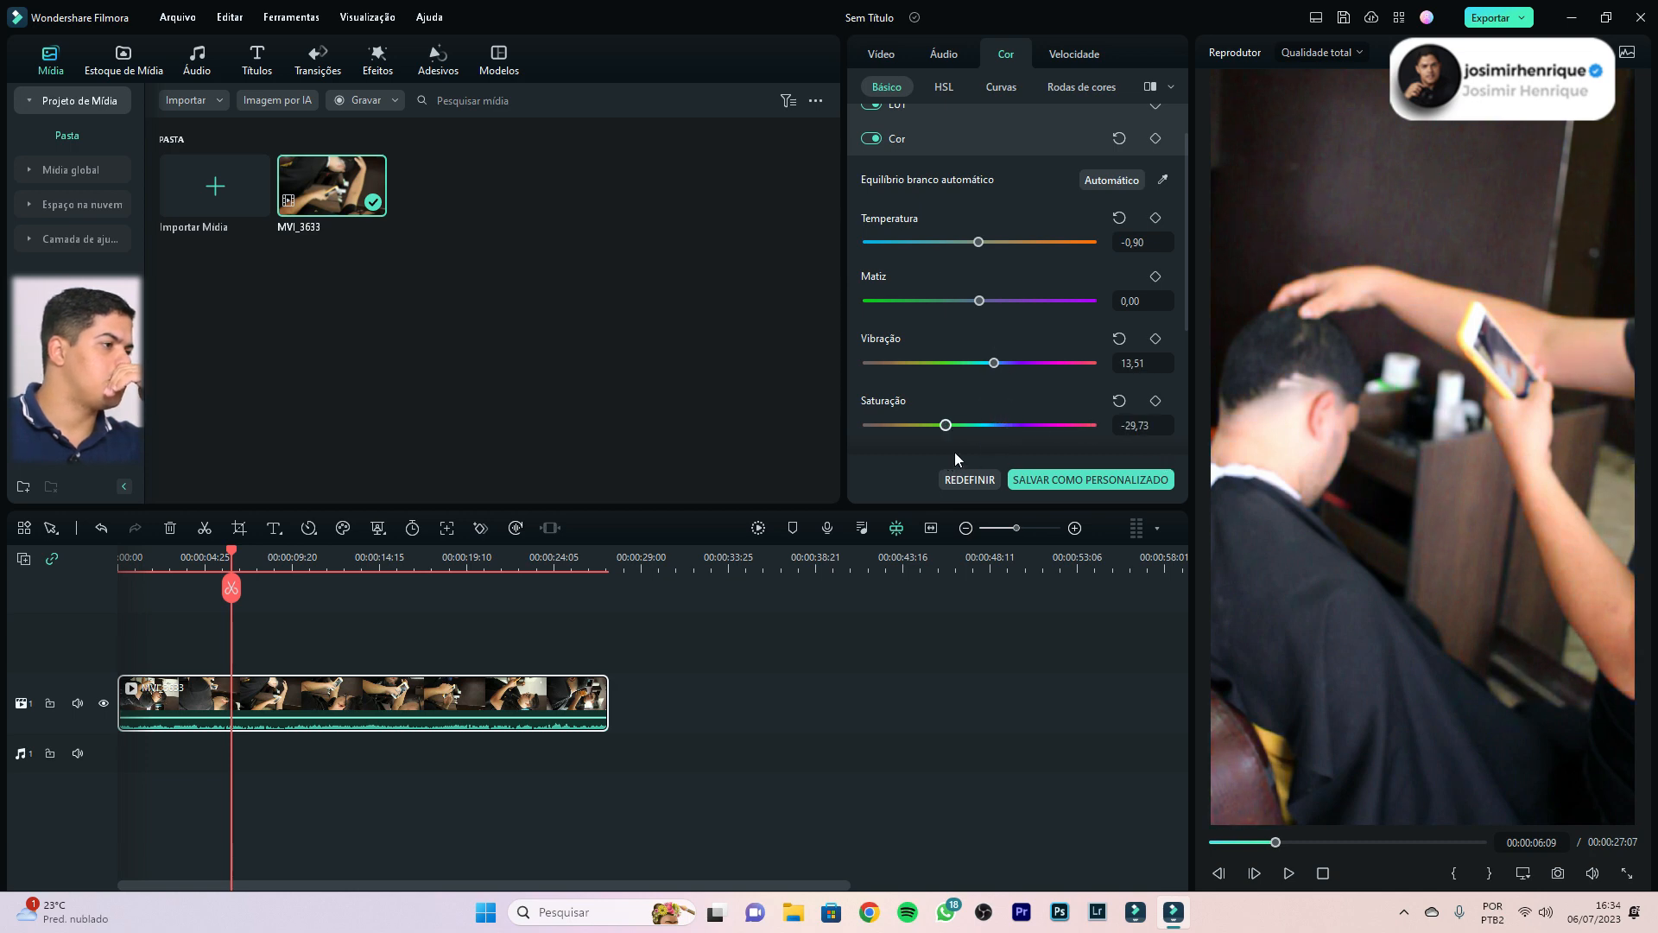
# Lower the clip's highlights to -35.14 and whites to -28.19, and raise its shadows in the light settings
pyautogui.click(913, 139)
pyautogui.click(908, 226)
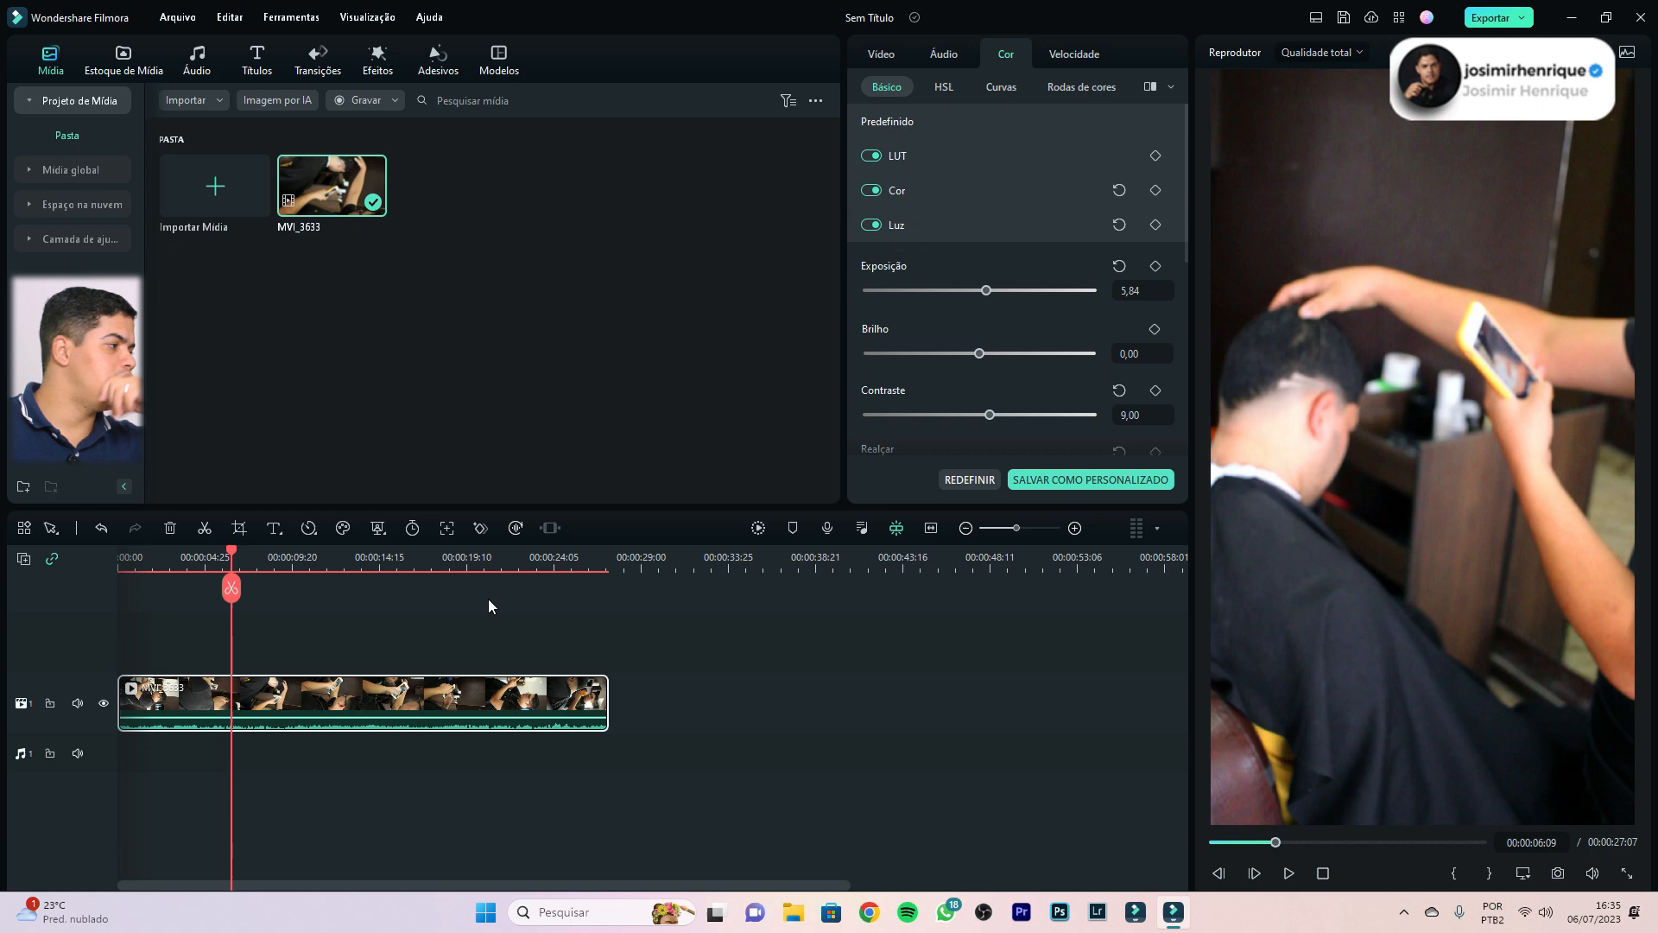
pyautogui.moveTo(243, 587); pyautogui.dragTo(233, 587)
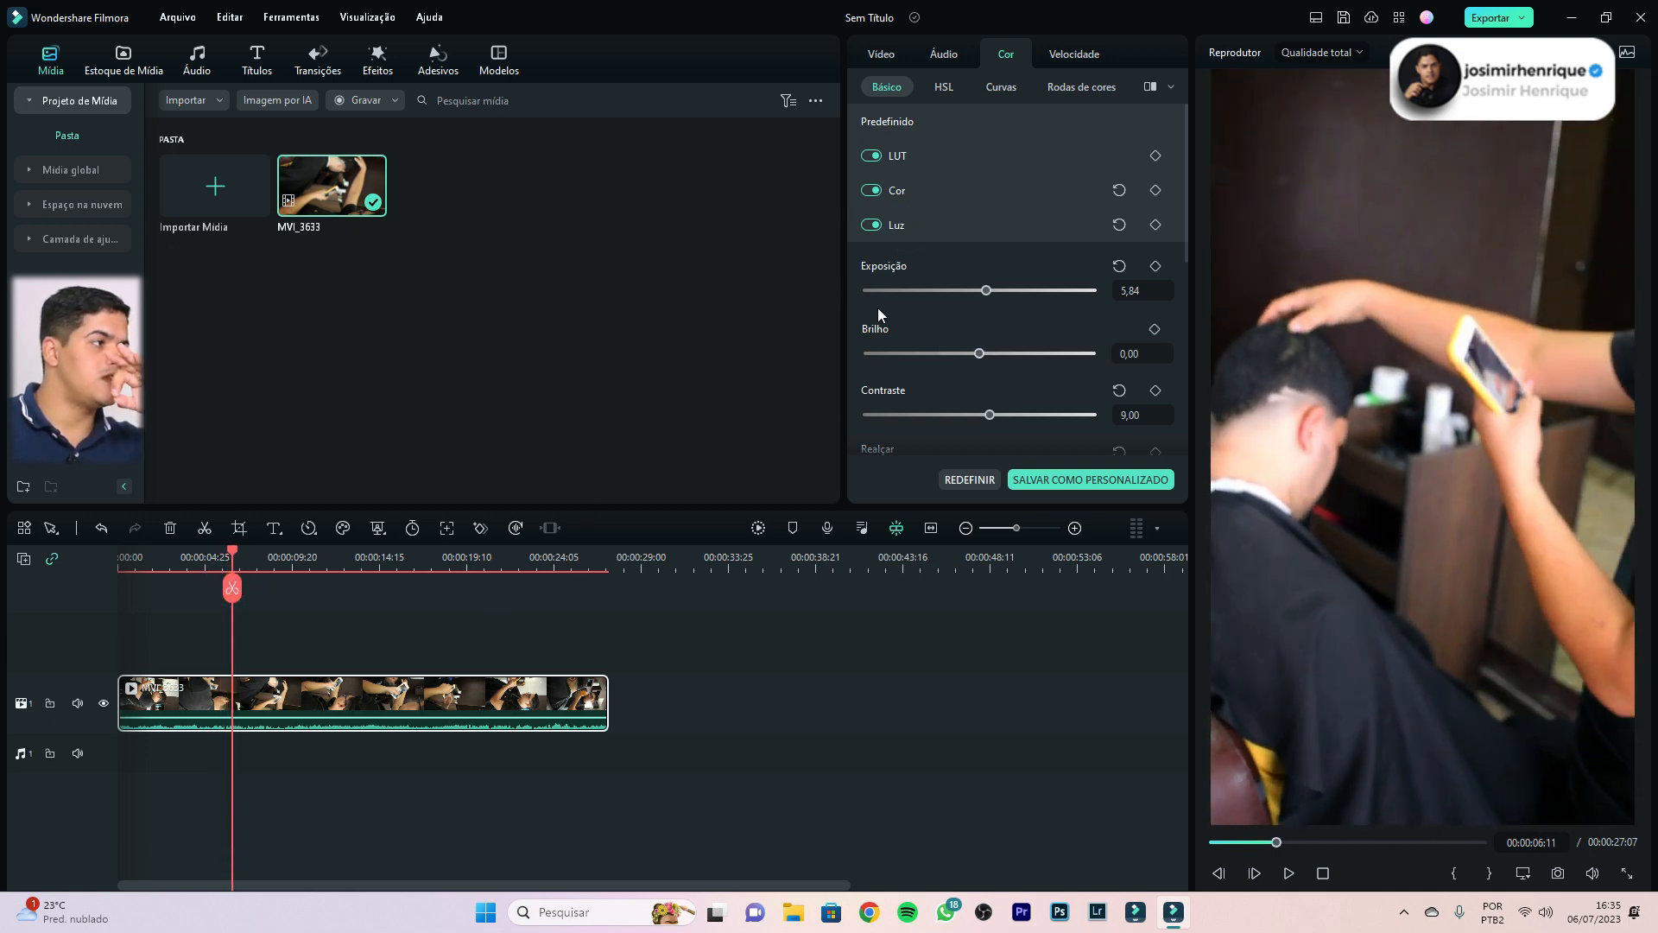
pyautogui.scroll(-1, 894, 315)
pyautogui.scroll(-3, 874, 304)
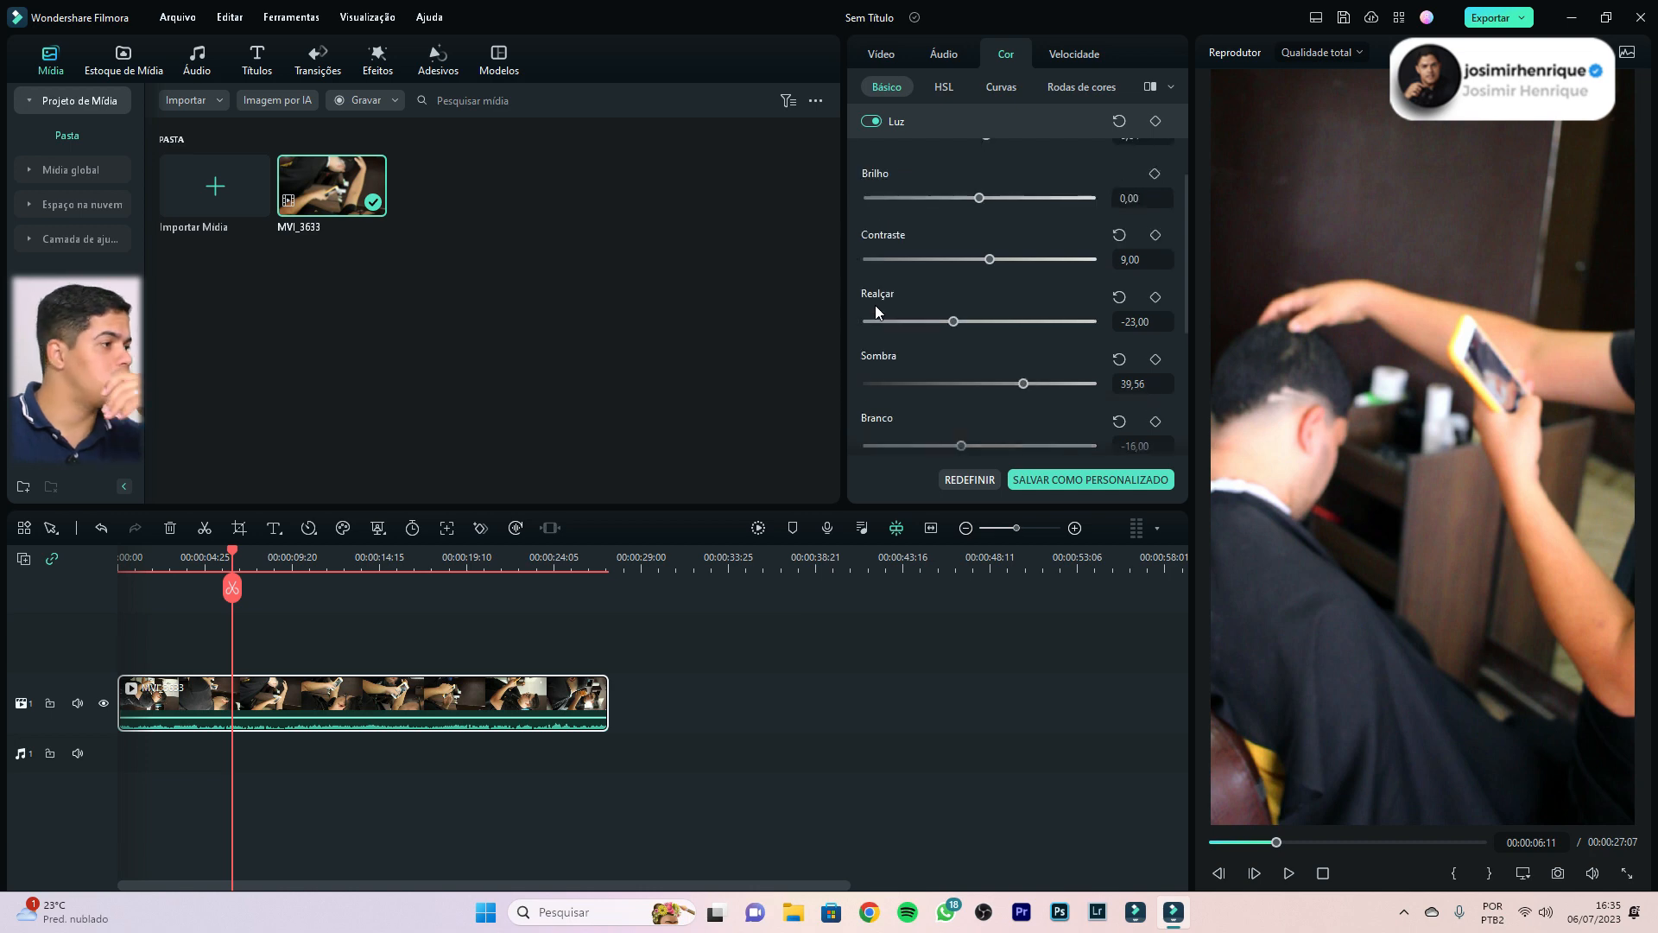
pyautogui.moveTo(956, 270); pyautogui.dragTo(947, 342)
pyautogui.scroll(-1, 929, 292)
pyautogui.moveTo(1026, 281); pyautogui.dragTo(1036, 282)
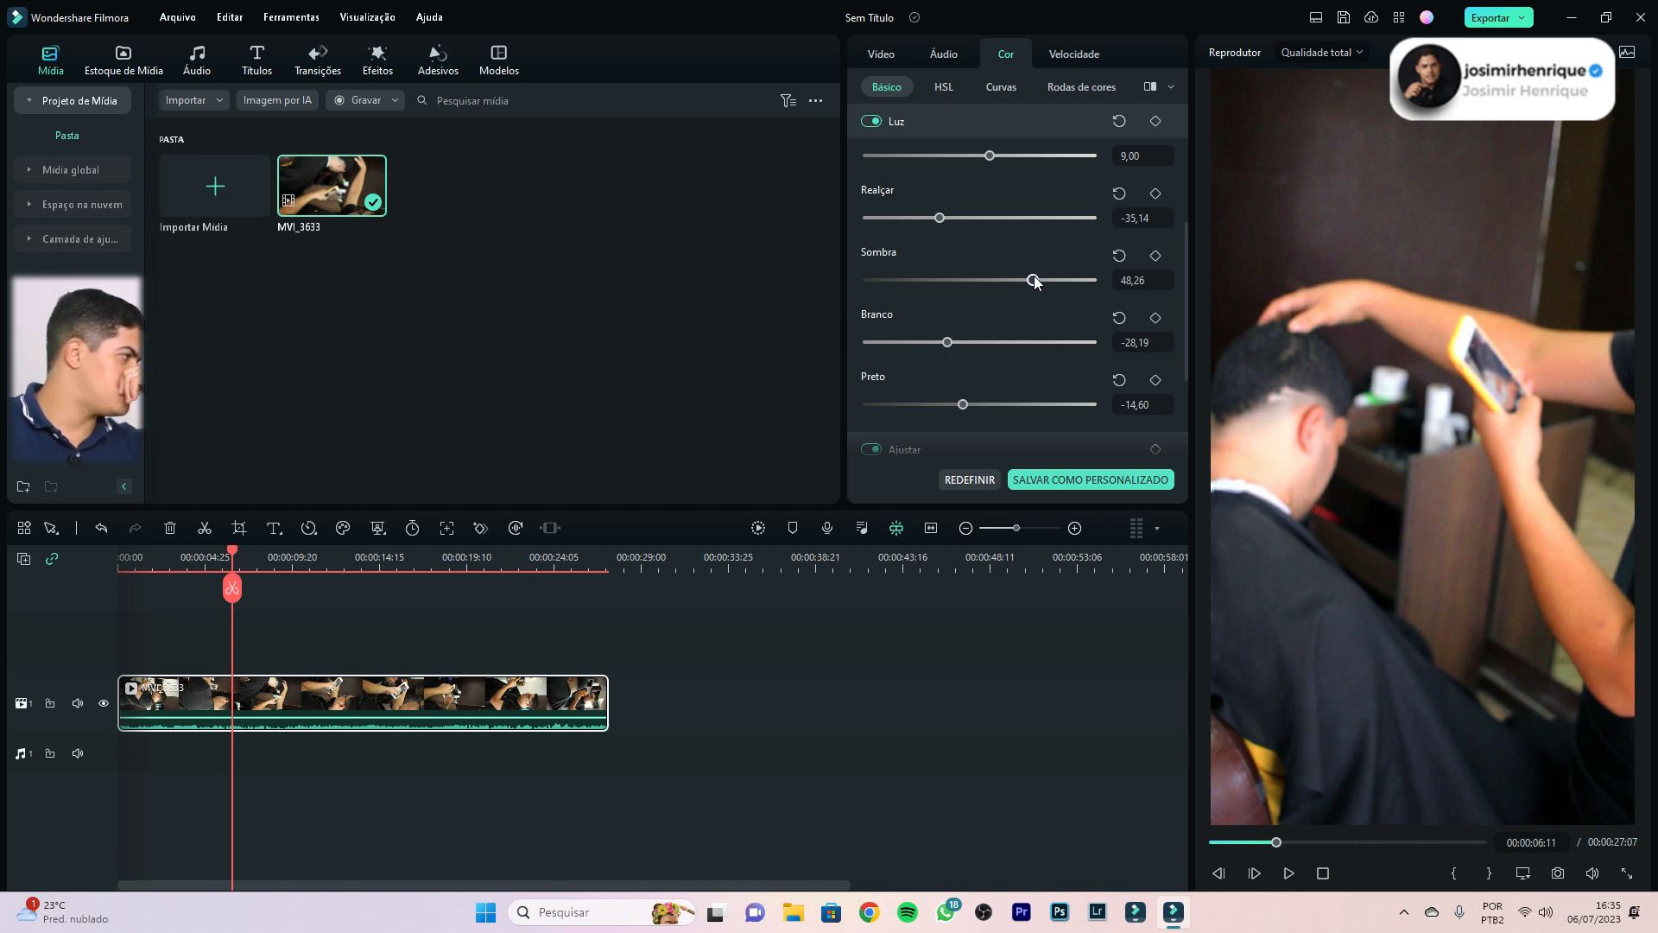
pyautogui.moveTo(1036, 283); pyautogui.dragTo(1002, 350)
# Preview the clip at 00:00:08:13, lower the hue of its red range slightly in HSL, and select the green range
pyautogui.moveTo(233, 588); pyautogui.dragTo(270, 551)
pyautogui.click(946, 89)
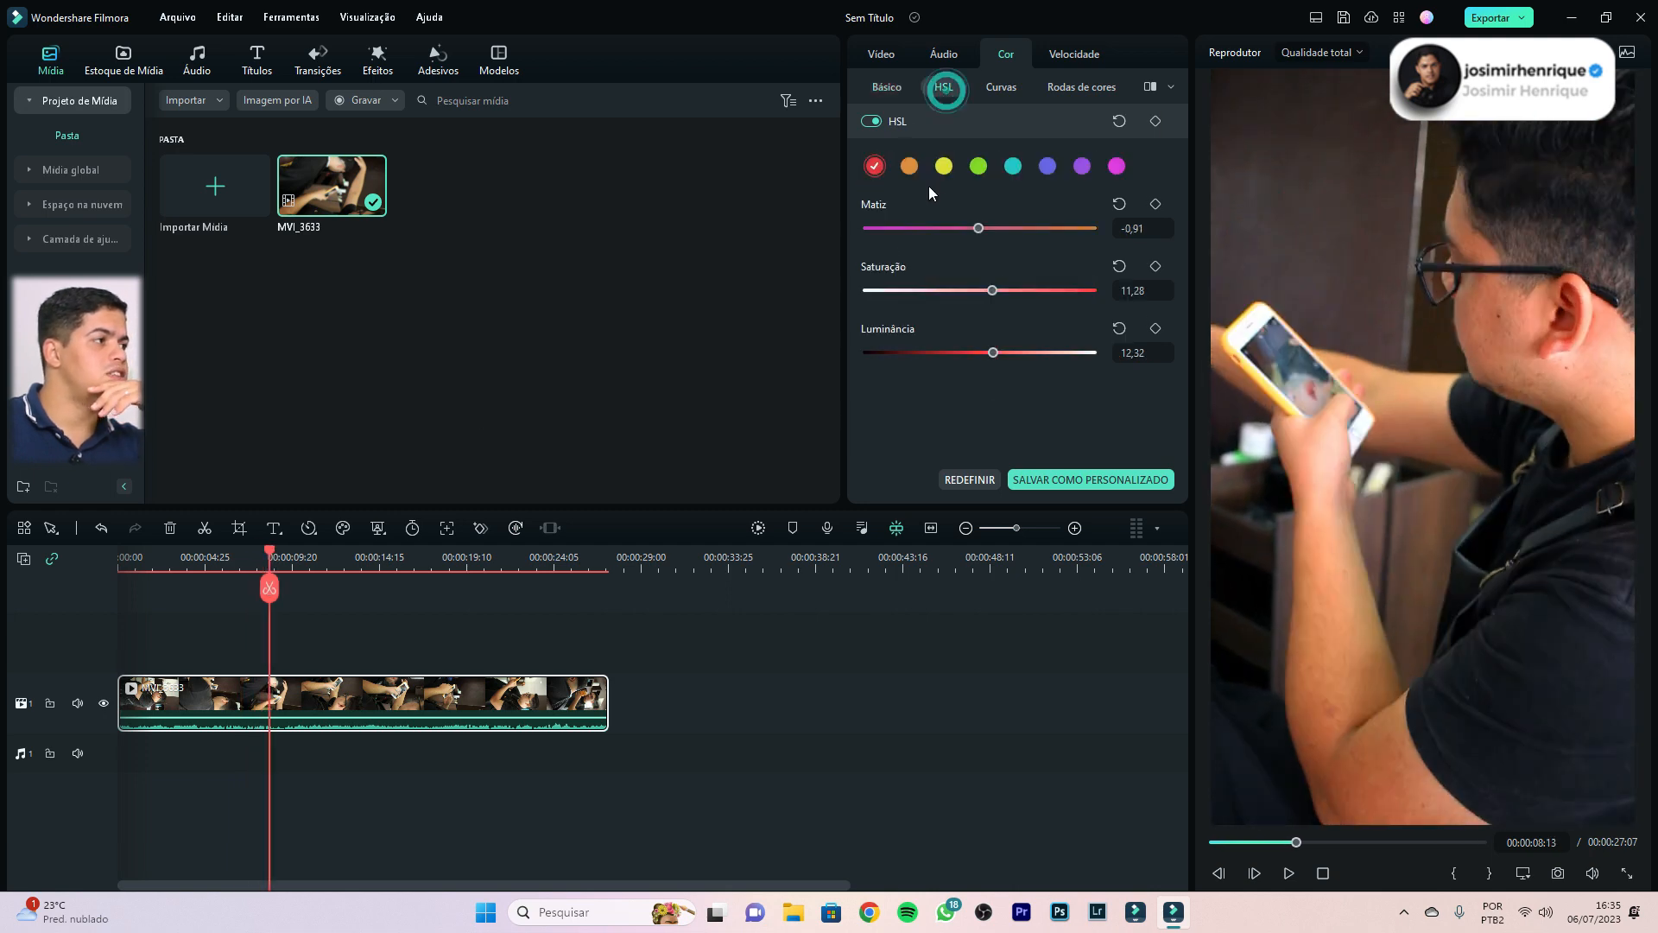
pyautogui.moveTo(972, 231)
pyautogui.mouseDown()
pyautogui.moveTo(867, 227)
pyautogui.moveTo(1090, 223)
pyautogui.moveTo(890, 228)
pyautogui.moveTo(965, 232)
pyautogui.mouseUp()
pyautogui.click(978, 166)
# Raise the upper point of the clip's white curve and add a raised point in its lower part
pyautogui.click(1002, 87)
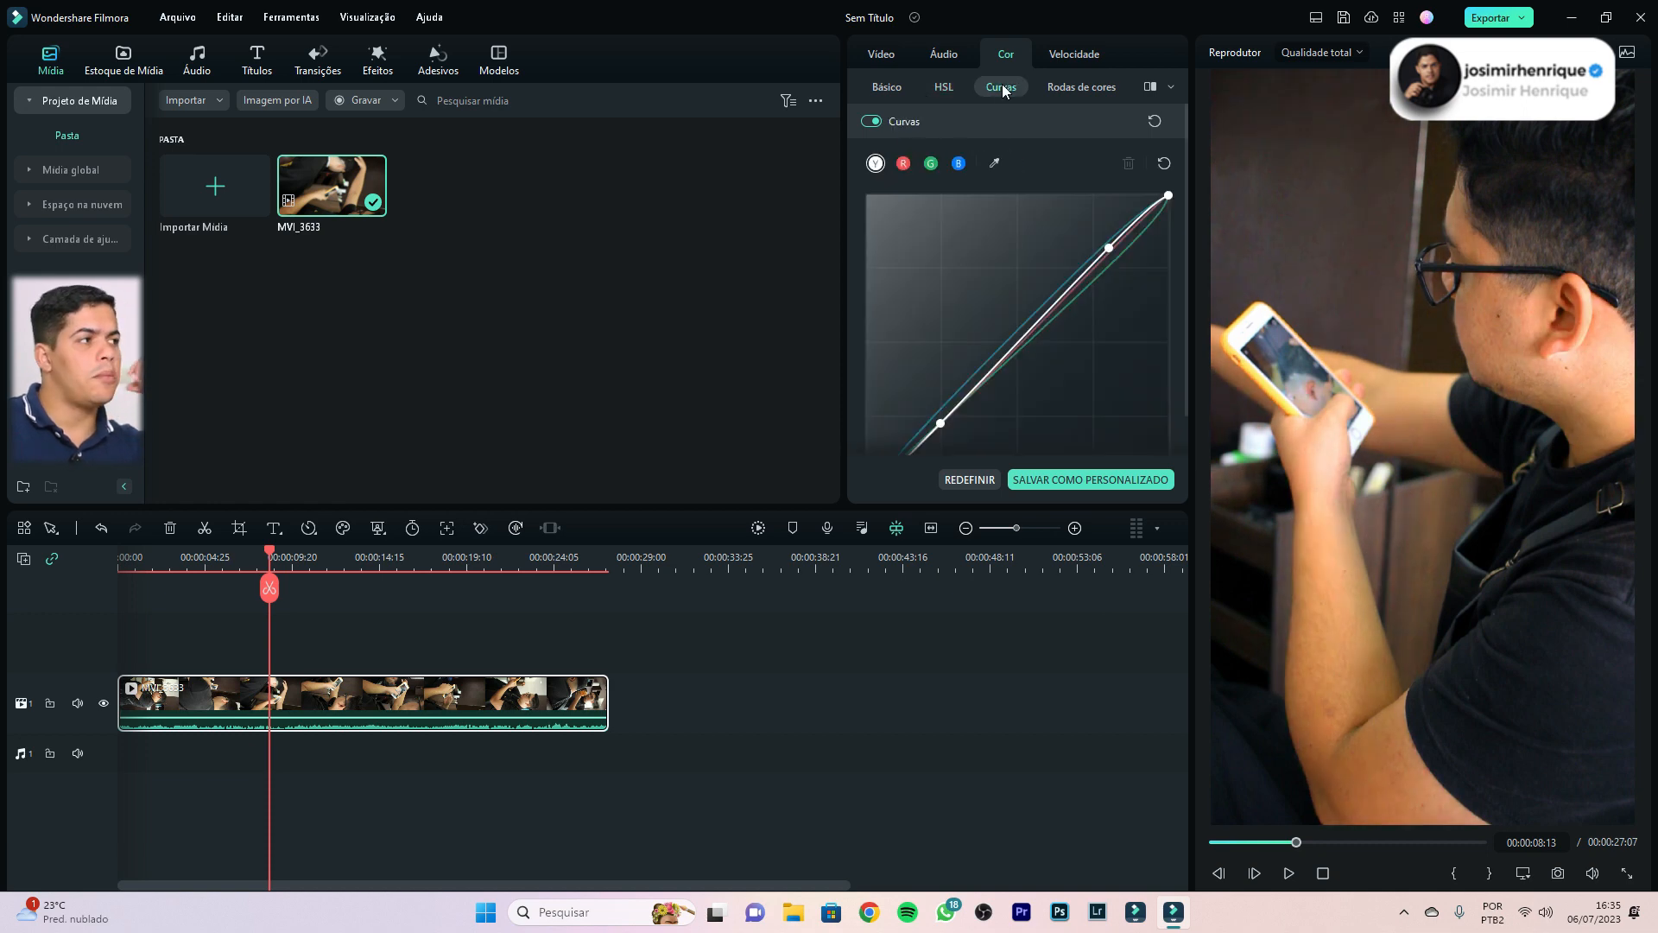
pyautogui.moveTo(1107, 250); pyautogui.dragTo(1077, 216)
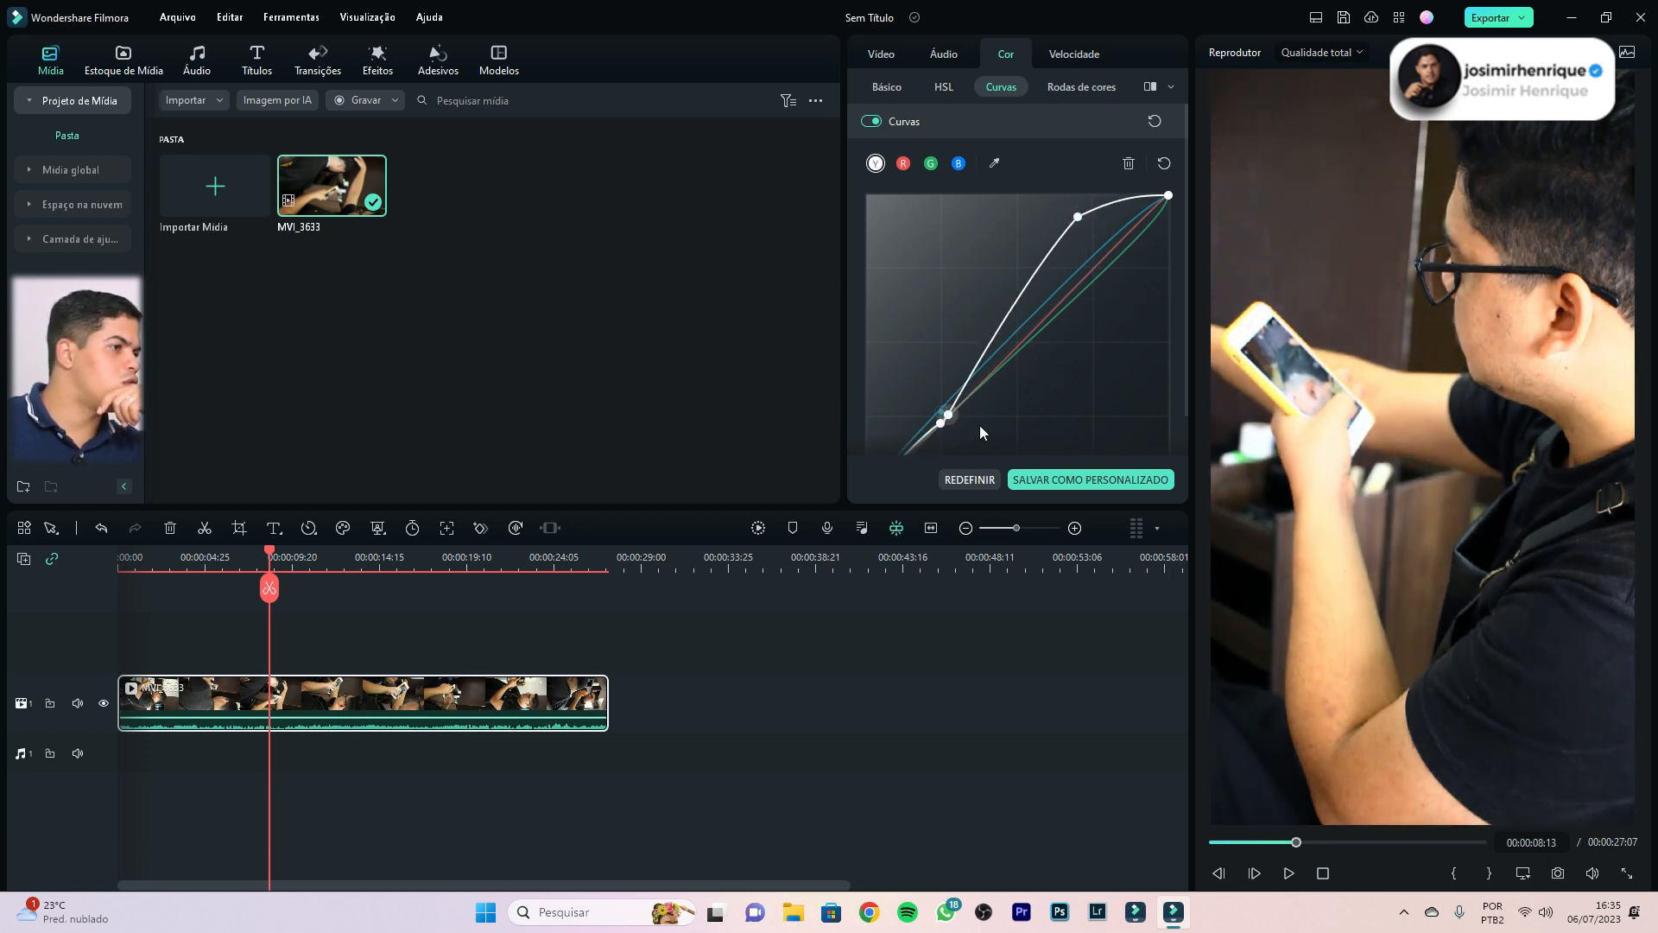
pyautogui.moveTo(941, 415); pyautogui.dragTo(979, 371)
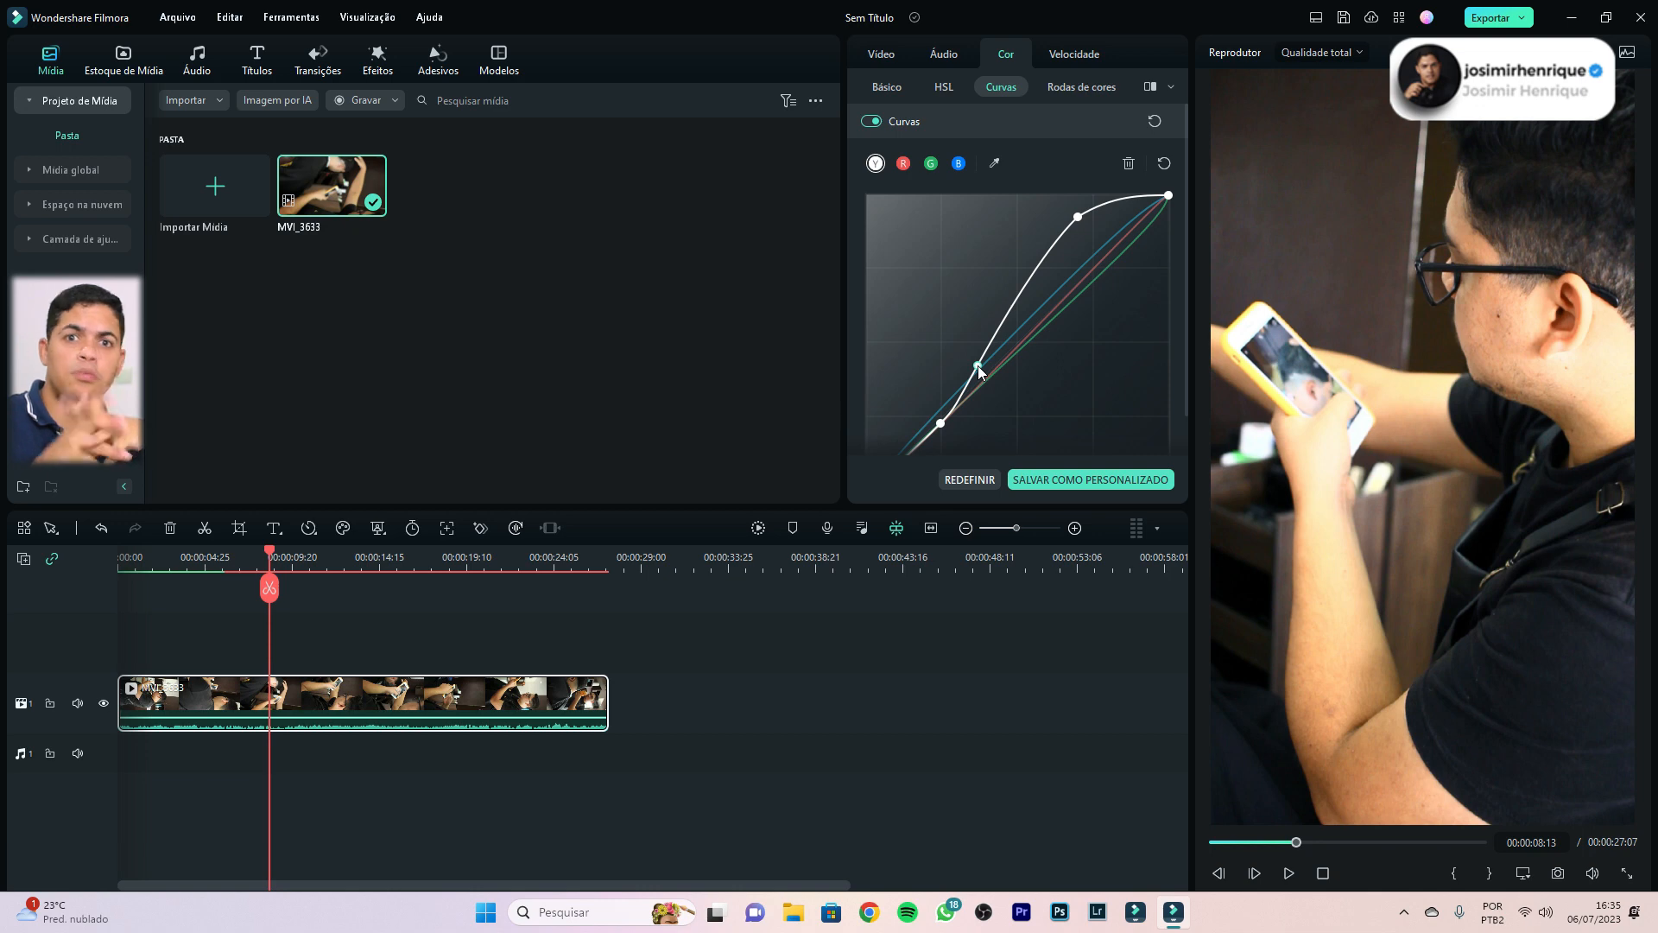
# Shift the clip's highlights toward red with the color wheels
pyautogui.click(1071, 86)
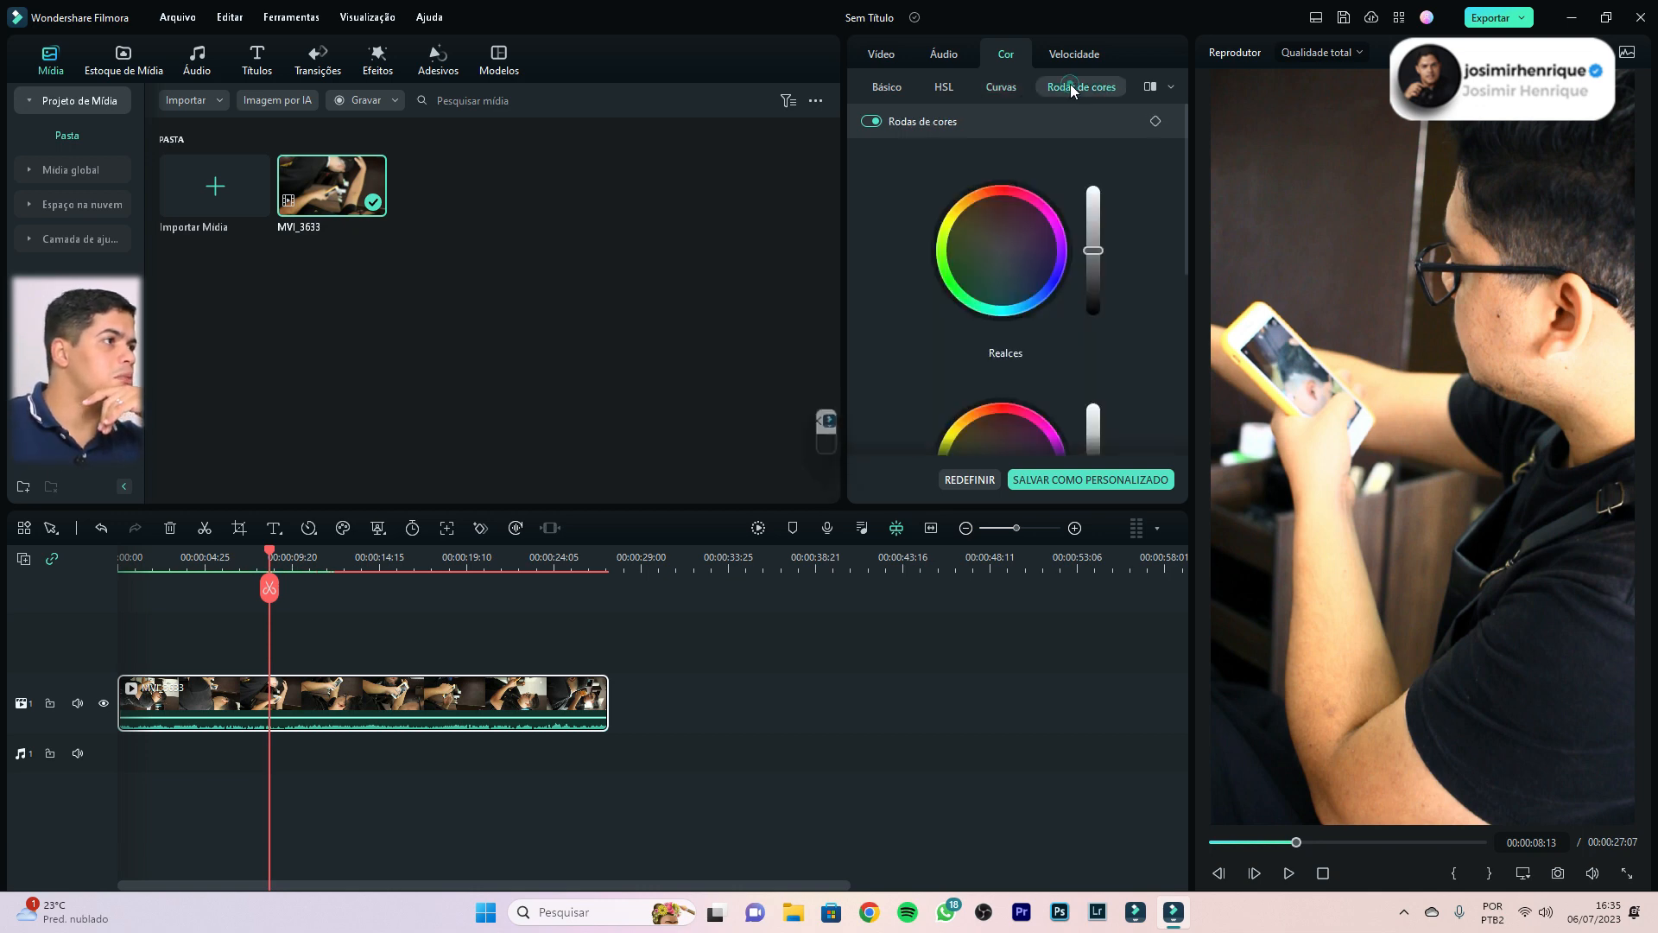
pyautogui.scroll(-1, 921, 309)
pyautogui.scroll(1, 935, 285)
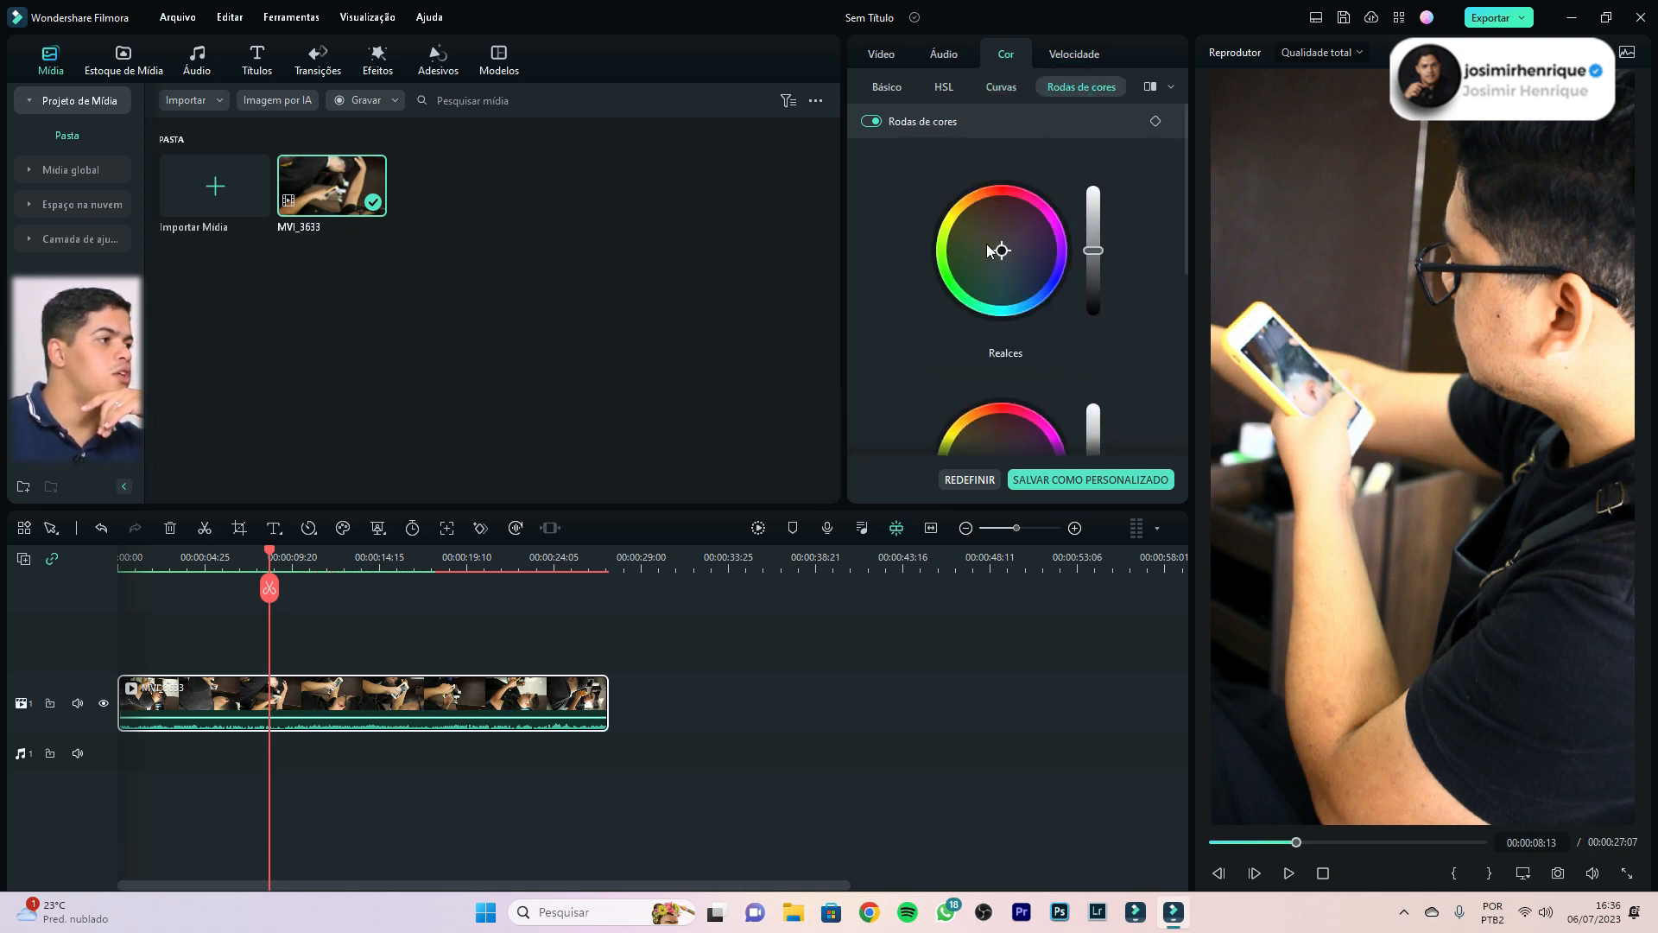
pyautogui.moveTo(1004, 252); pyautogui.dragTo(1007, 210)
# Shift the midtones toward blue and the shadows toward orange-red, and preview the grade at 00:00:09:21
pyautogui.scroll(-3, 903, 307)
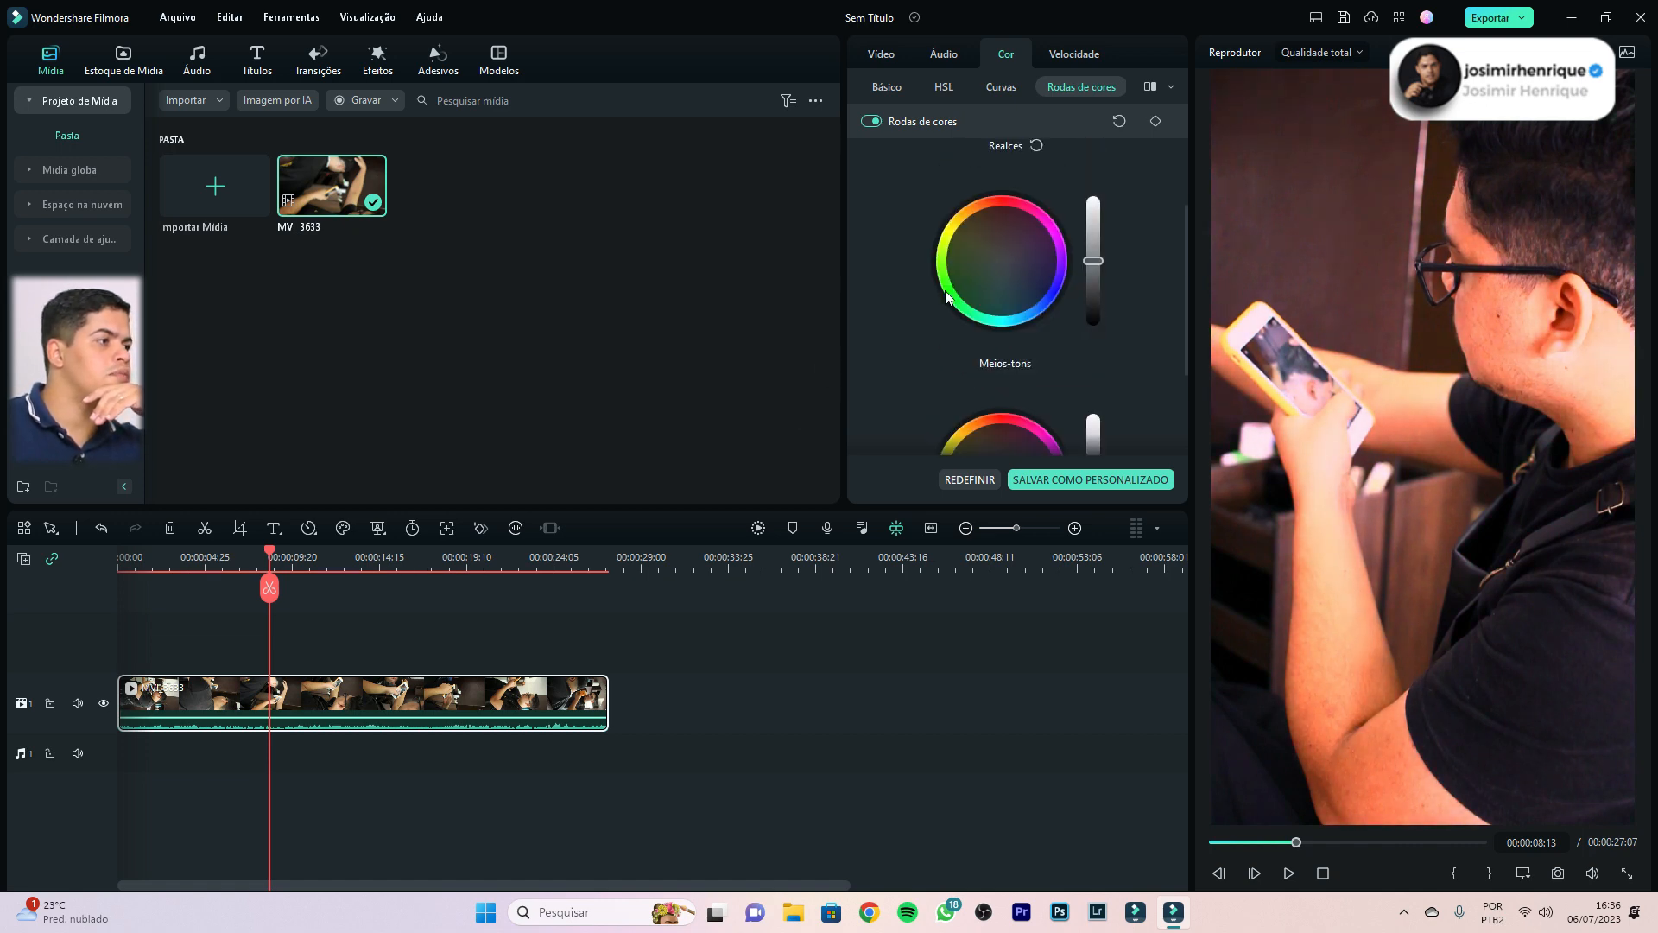
pyautogui.scroll(-2, 887, 289)
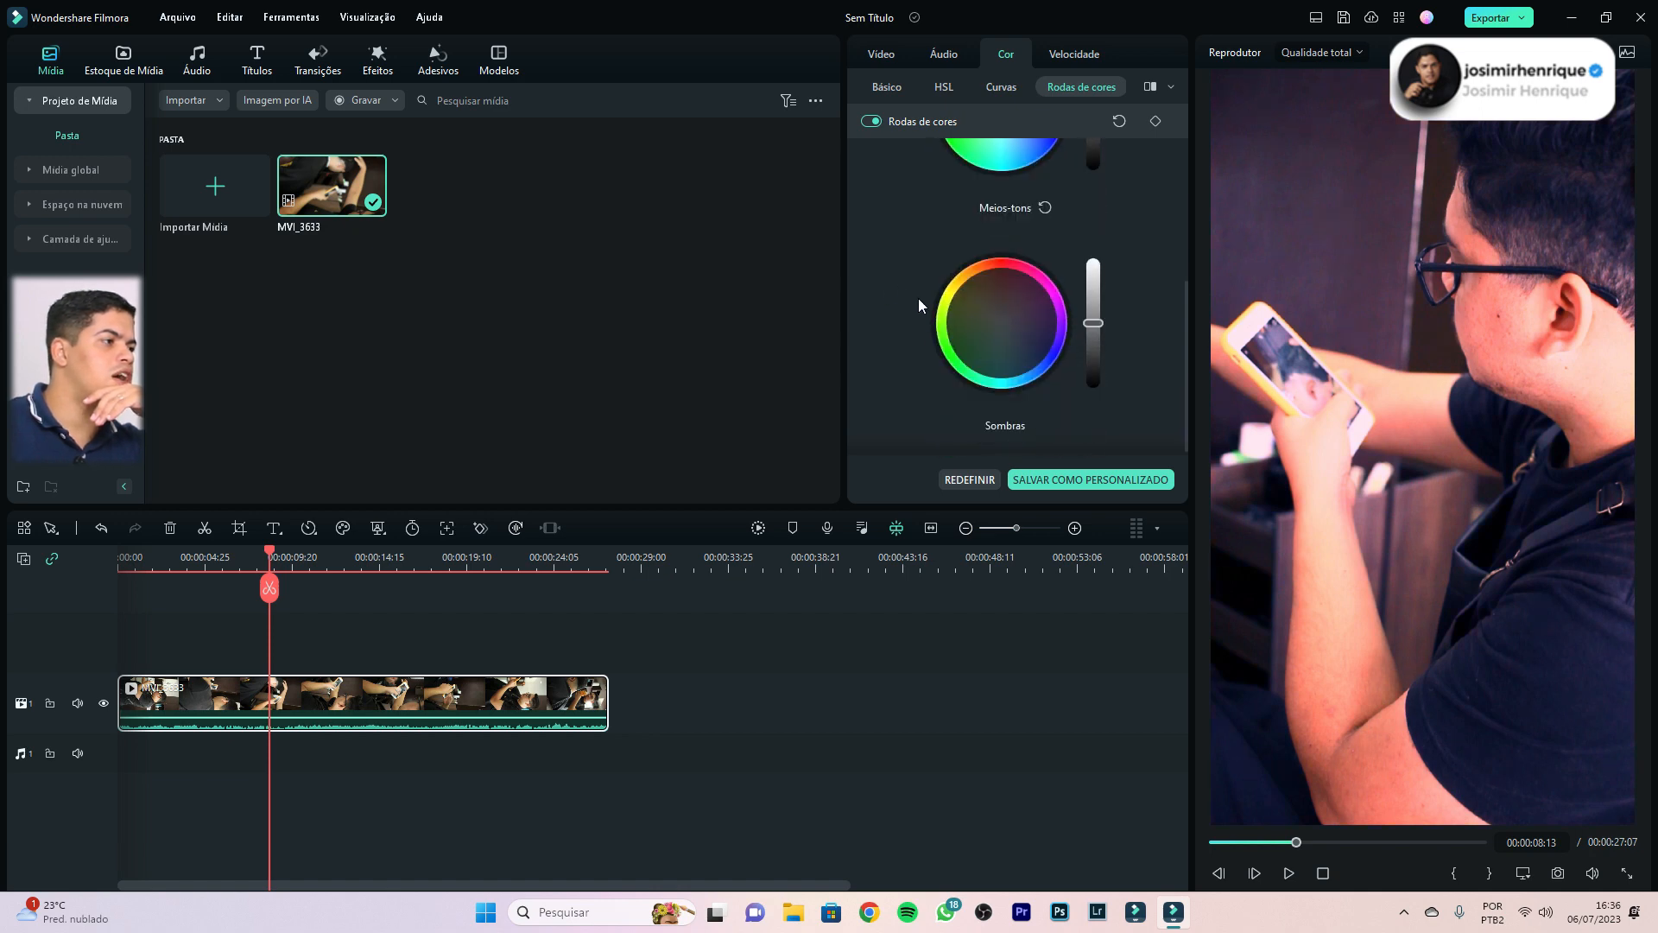
pyautogui.moveTo(991, 317)
pyautogui.mouseDown()
pyautogui.moveTo(1015, 338)
pyautogui.moveTo(1020, 314)
pyautogui.mouseUp()
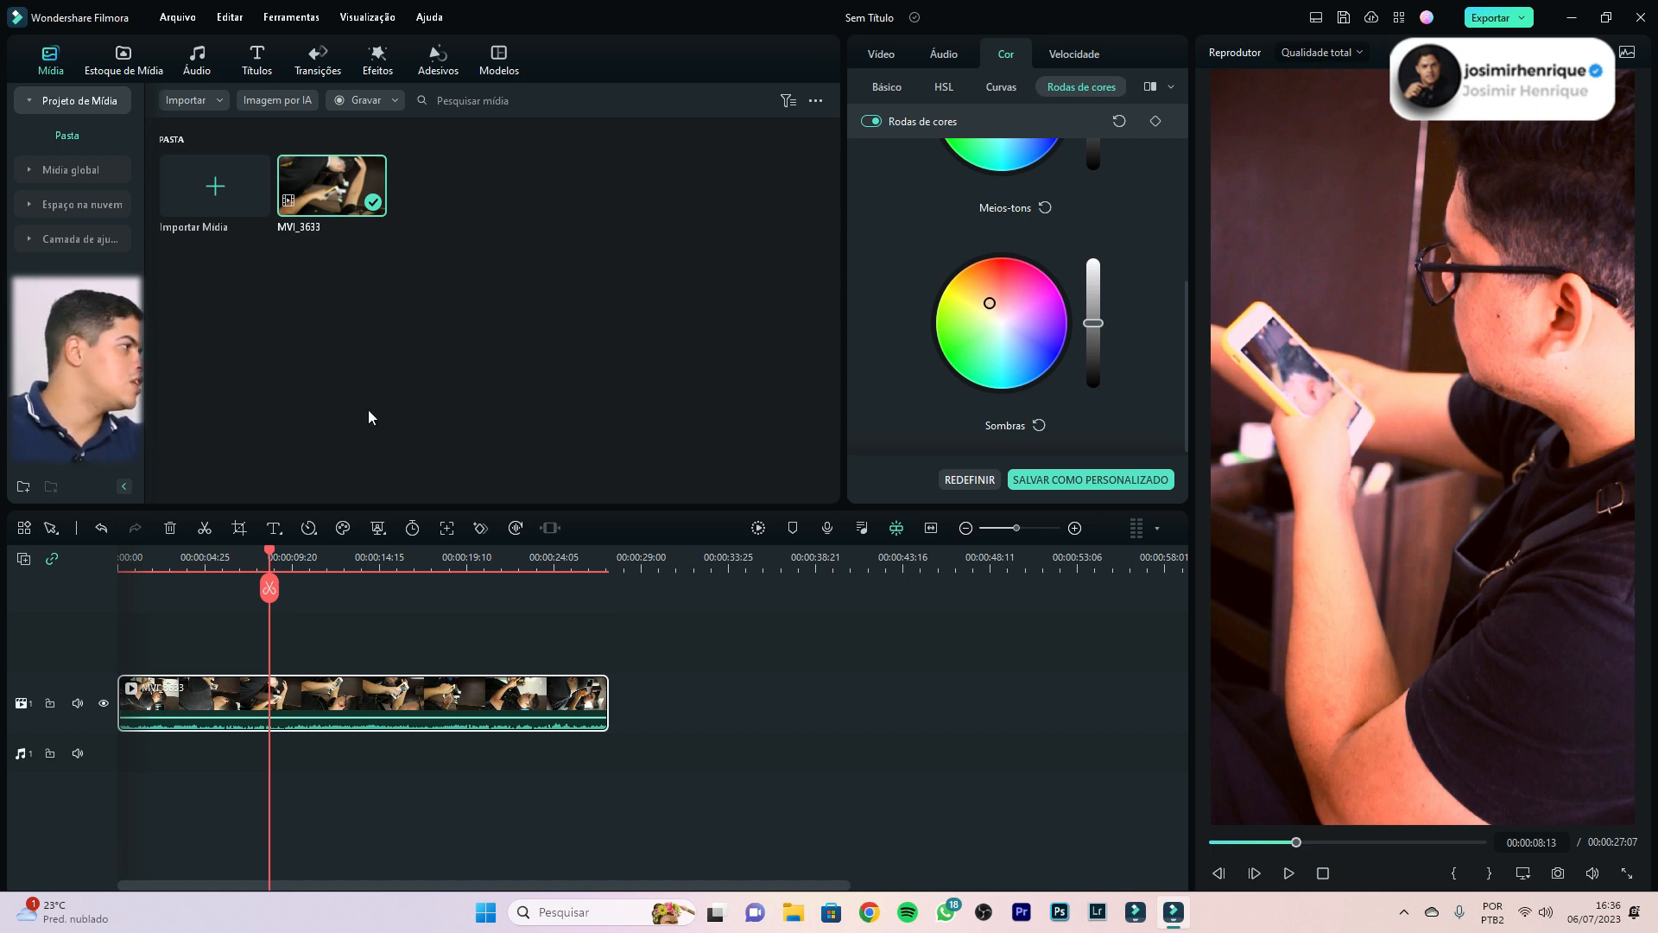
pyautogui.moveTo(332, 562); pyautogui.dragTo(292, 565)
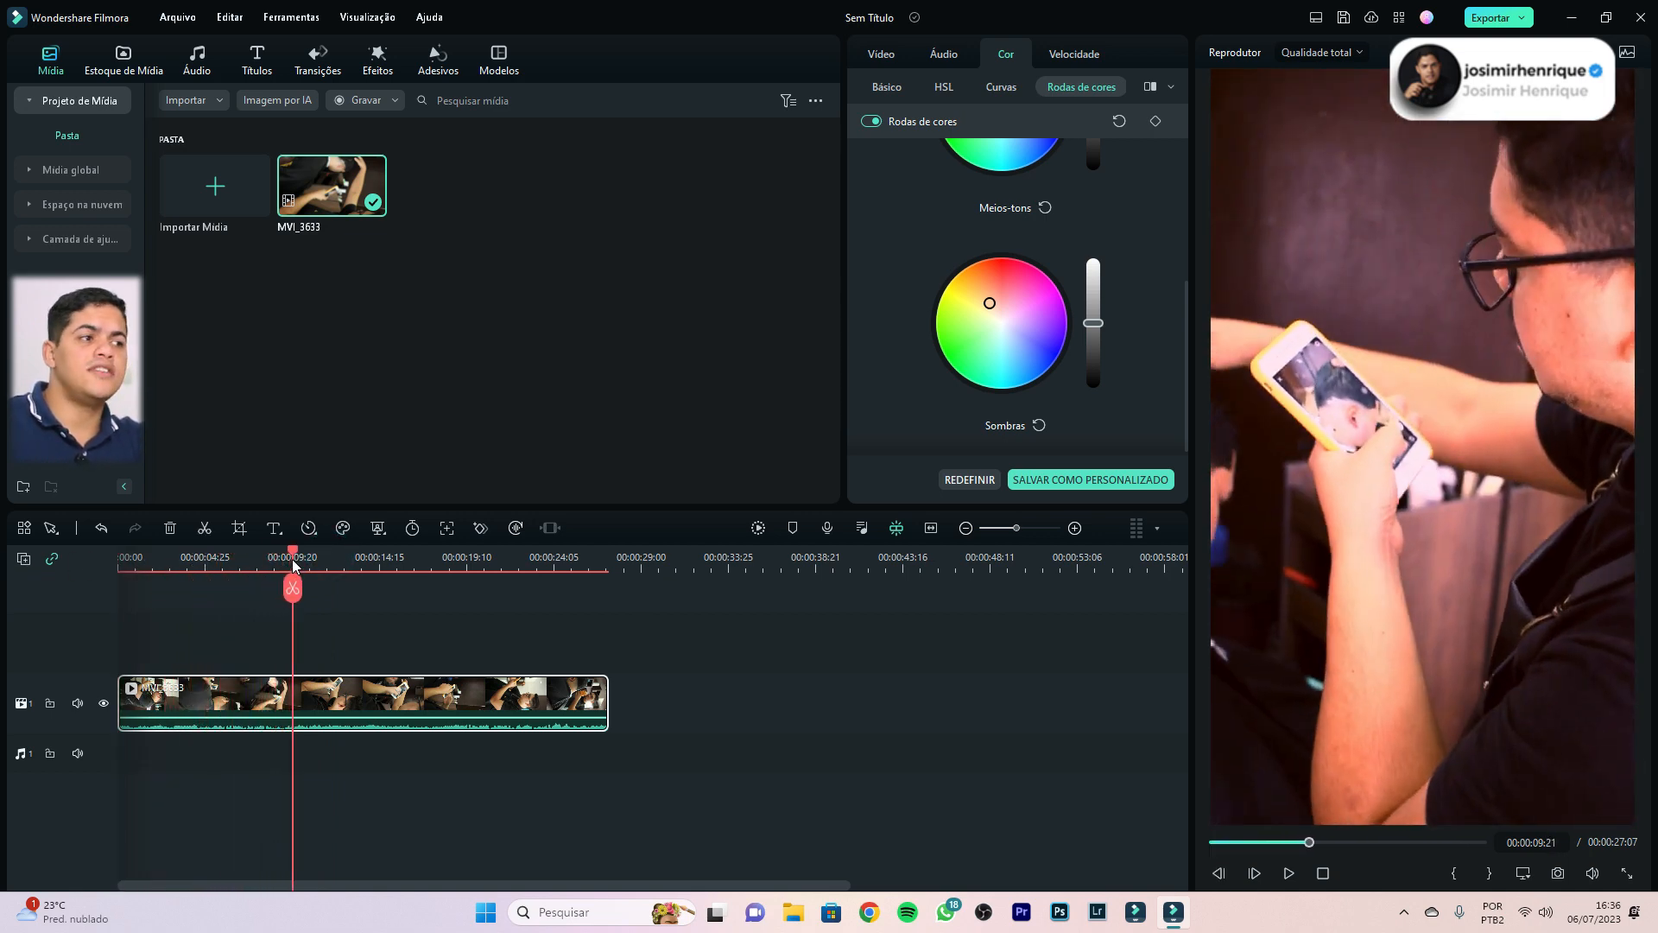